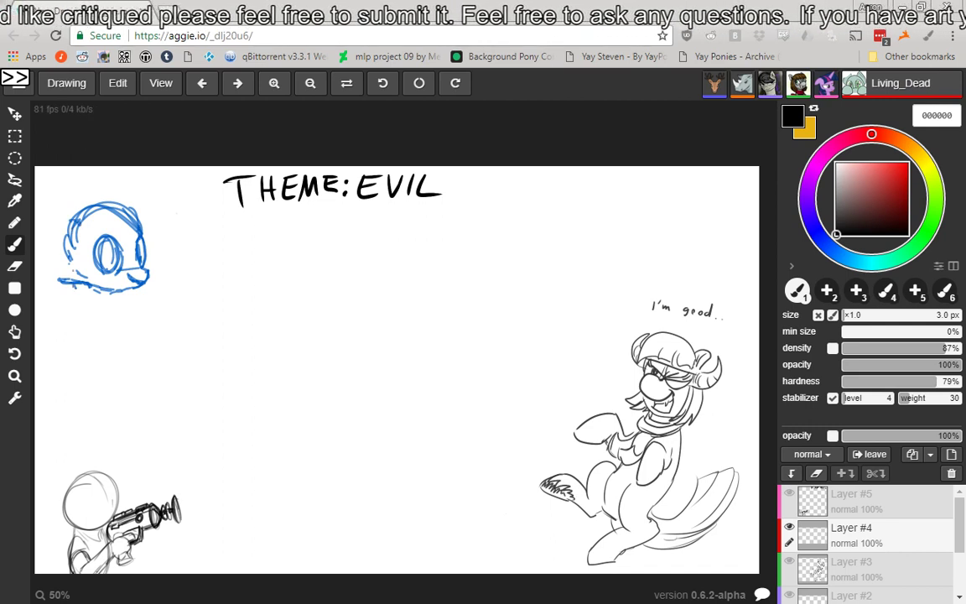
Switch to Drawpile and paste the image _fundraiser__truck_pone_by_pucksterv-dbn1bws from the Critique folder onto the canvas.
{"action": "key", "text": "alt+Tab"}
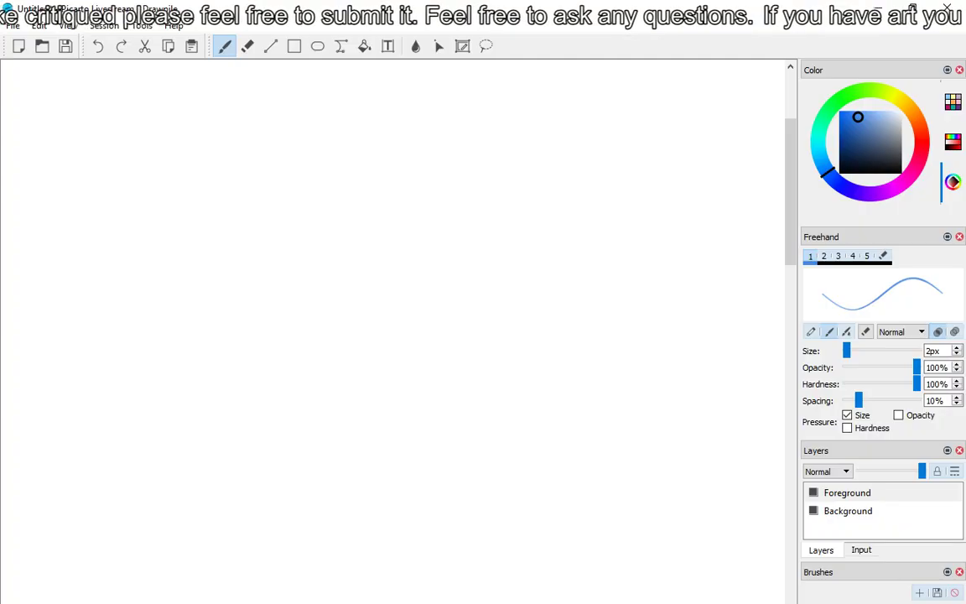
{"action": "left_click", "coordinate": [14, 26]}
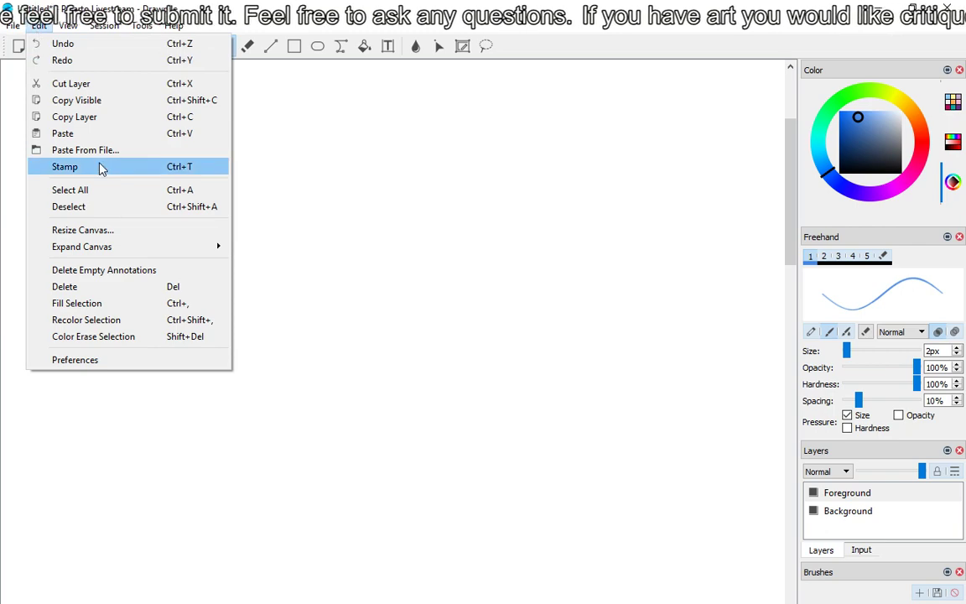
{"action": "key", "text": "Escape"}
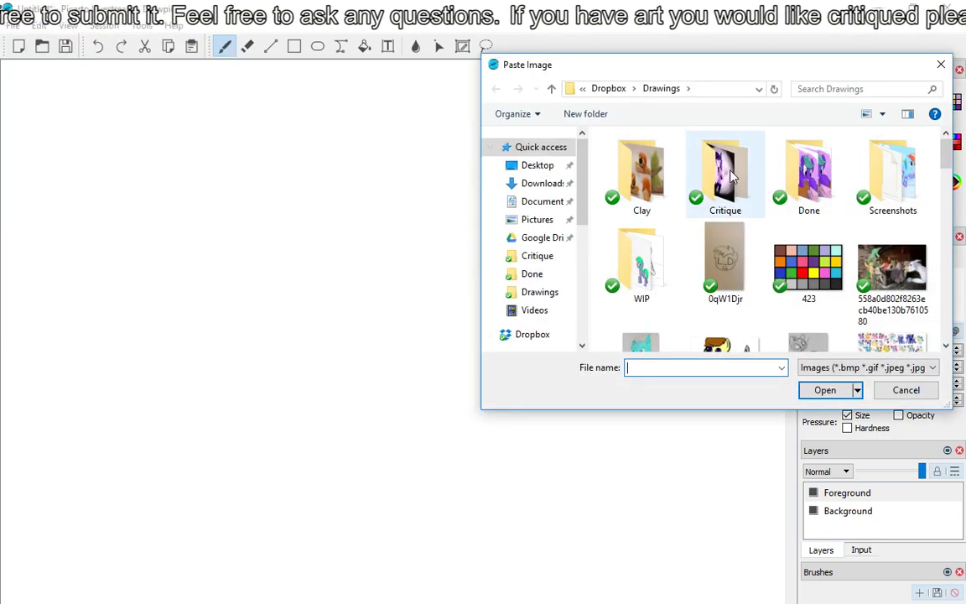
{"action": "double_click", "coordinate": [729, 174]}
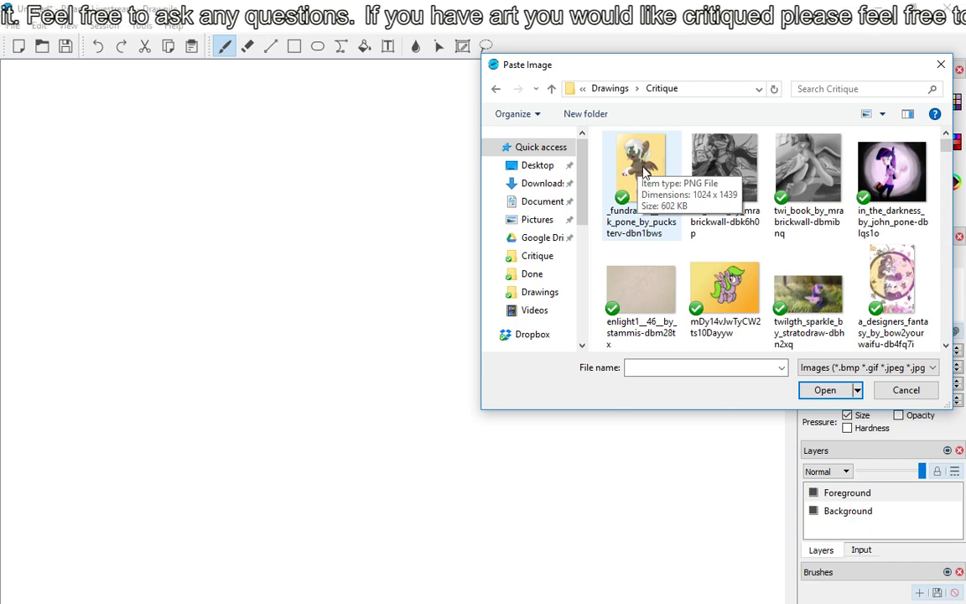
{"action": "double_click", "coordinate": [642, 172]}
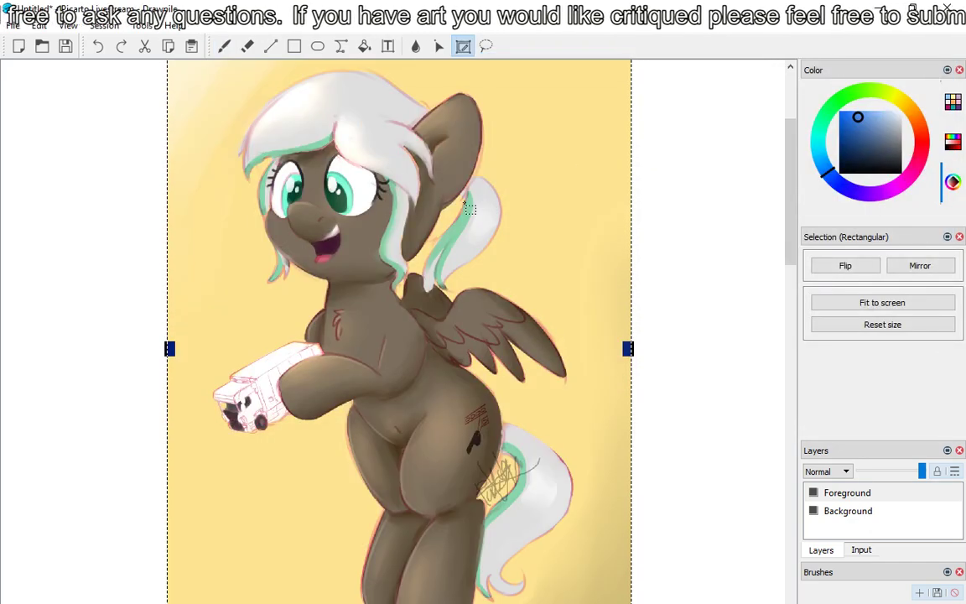
Move the pasted pony image into the upper-left corner of the canvas and apply it there.
{"action": "scroll", "coordinate": [469, 208], "scroll_direction": "down", "scroll_amount": 2}
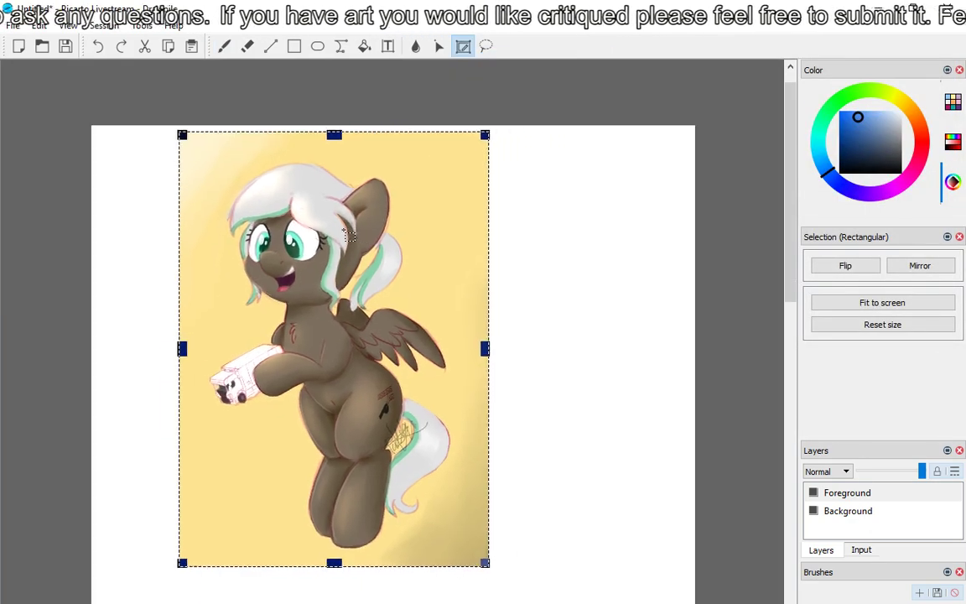
{"action": "left_click_drag", "start_coordinate": [349, 235], "coordinate": [244, 222]}
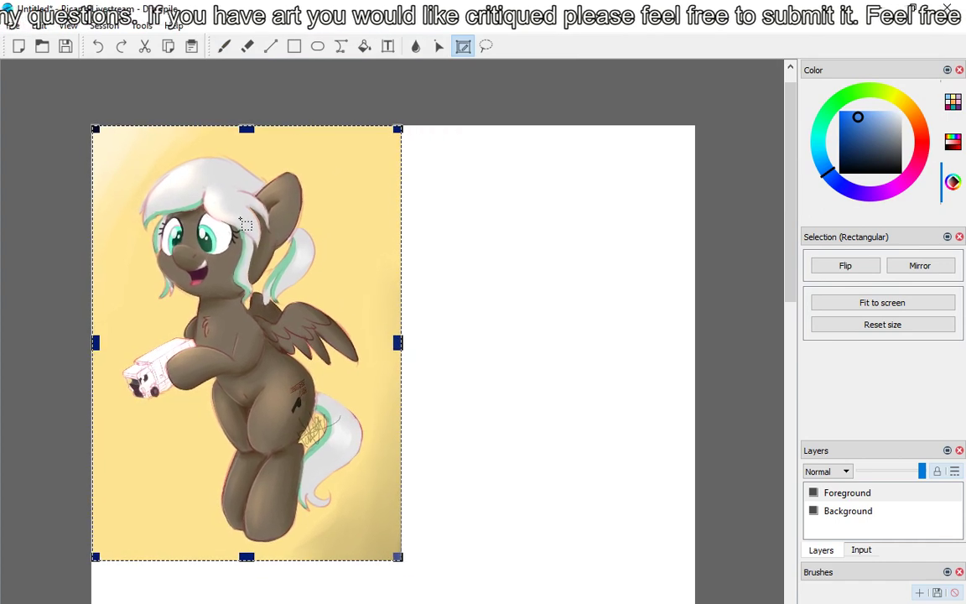
{"action": "key", "text": "b"}
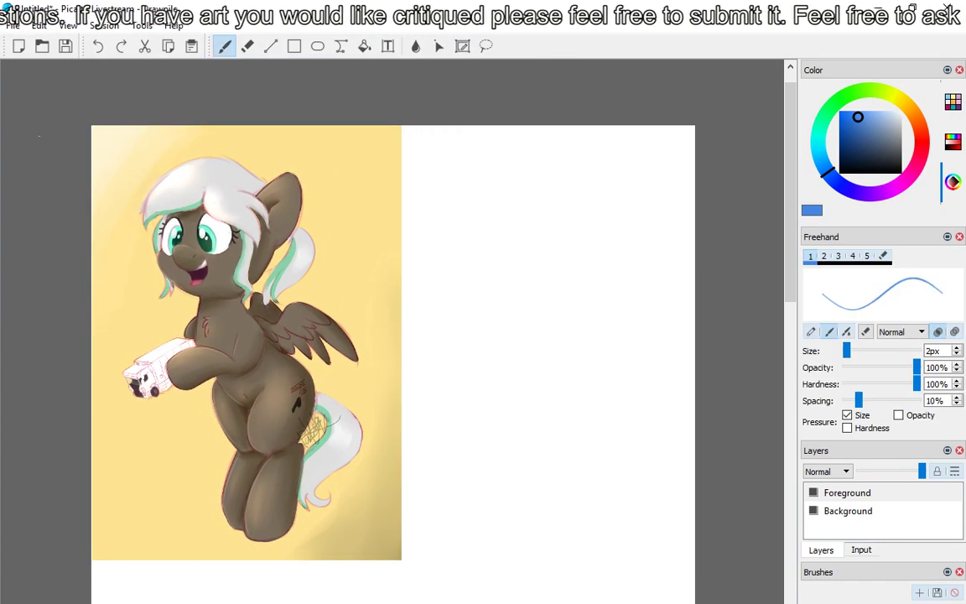
Insert three new layers above the Foreground layer.
{"action": "scroll", "coordinate": [124, 205], "scroll_direction": "up", "scroll_amount": 1}
{"action": "left_click_drag", "start_coordinate": [403, 335], "coordinate": [498, 303]}
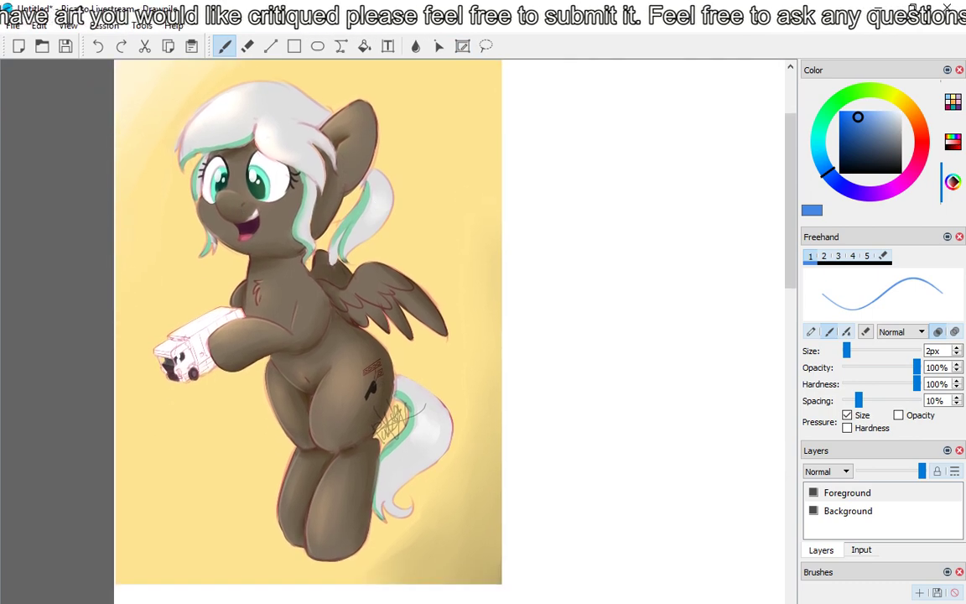
{"action": "right_click", "coordinate": [859, 499]}
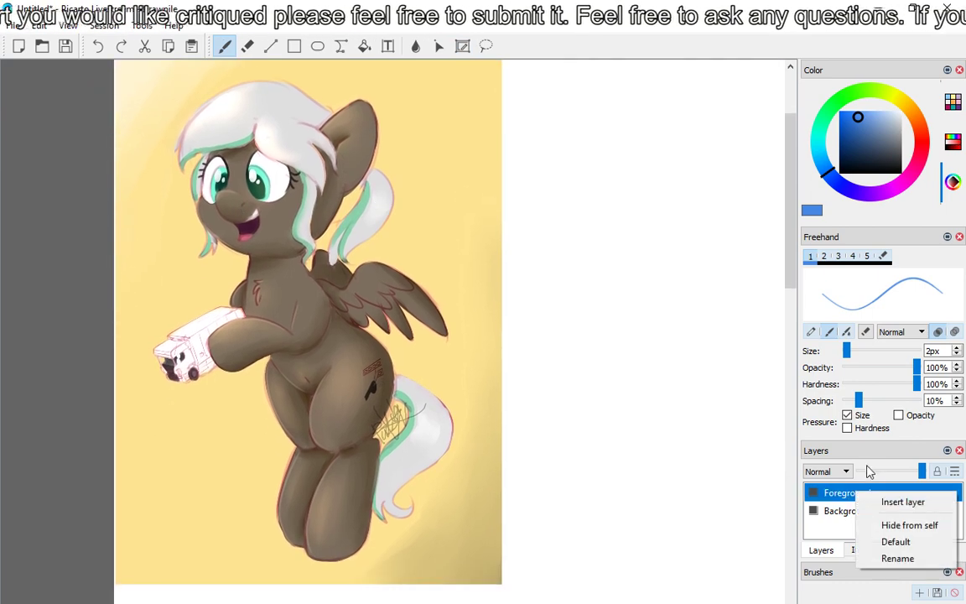
{"action": "left_click", "coordinate": [876, 502]}
{"action": "right_click", "coordinate": [861, 495]}
{"action": "left_click", "coordinate": [872, 502]}
{"action": "right_click", "coordinate": [863, 501]}
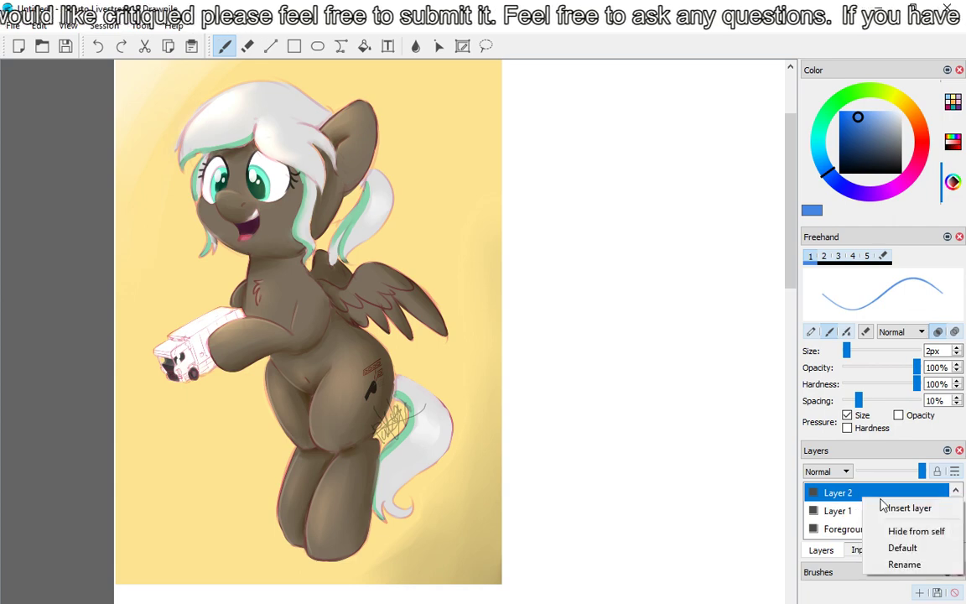
{"action": "left_click", "coordinate": [876, 506]}
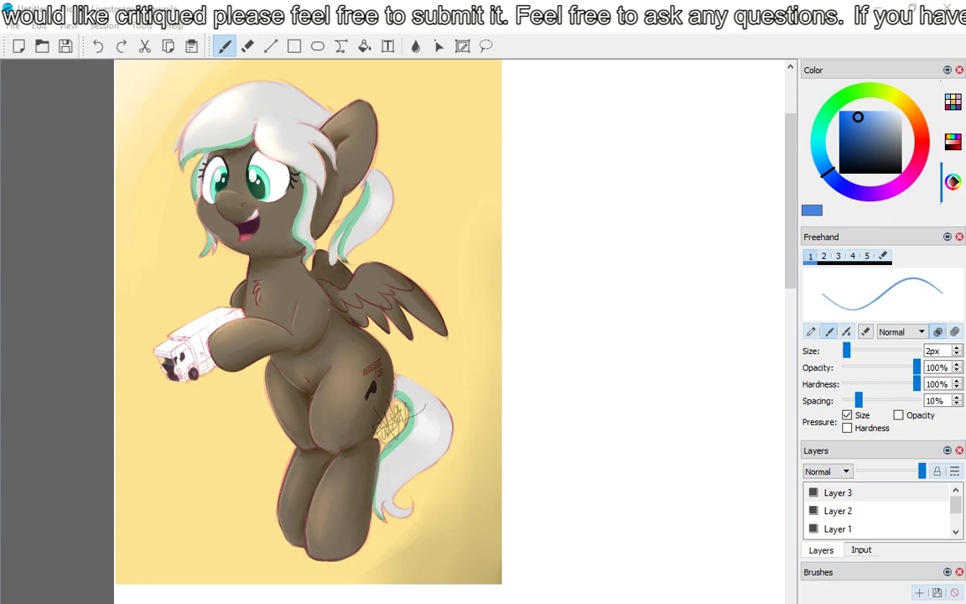
With a dark blue 8 px brush, outline the pony's upper foreleg and letter "CG" below the hind legs.
{"action": "left_click", "coordinate": [839, 142]}
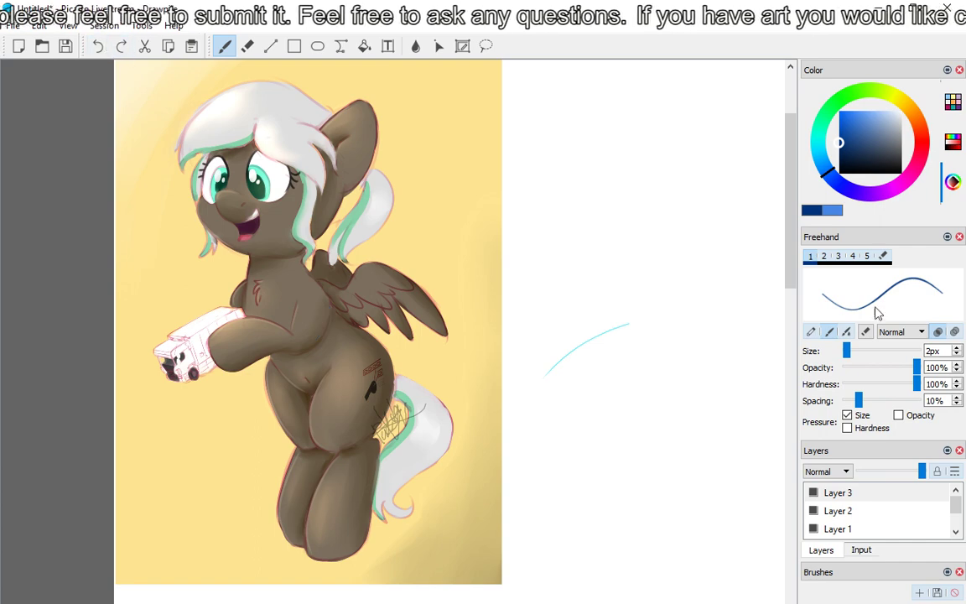
{"action": "left_click_drag", "start_coordinate": [845, 351], "coordinate": [849, 351]}
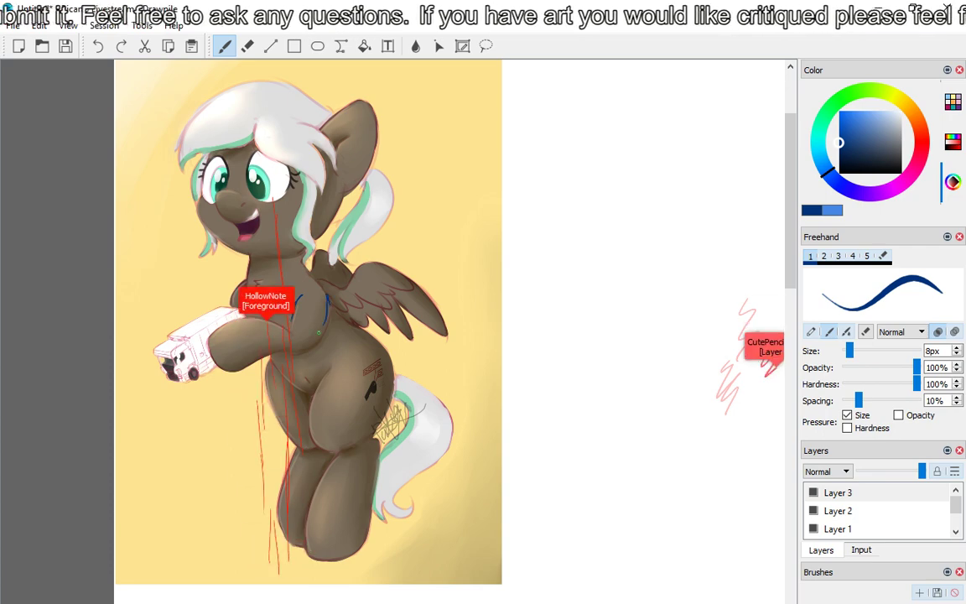
{"action": "left_click_drag", "start_coordinate": [319, 333], "coordinate": [321, 344]}
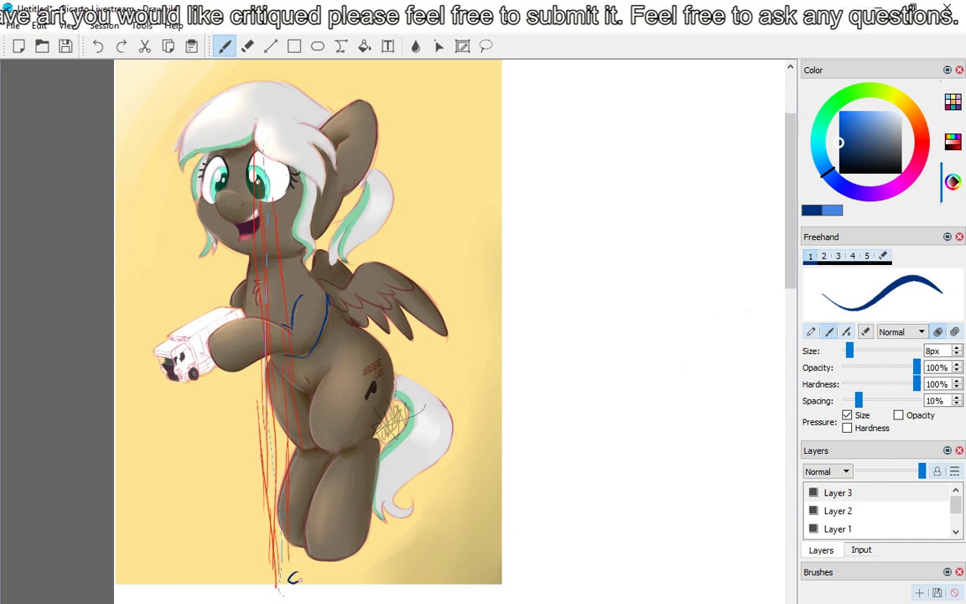
{"action": "left_click_drag", "start_coordinate": [308, 569], "coordinate": [285, 578]}
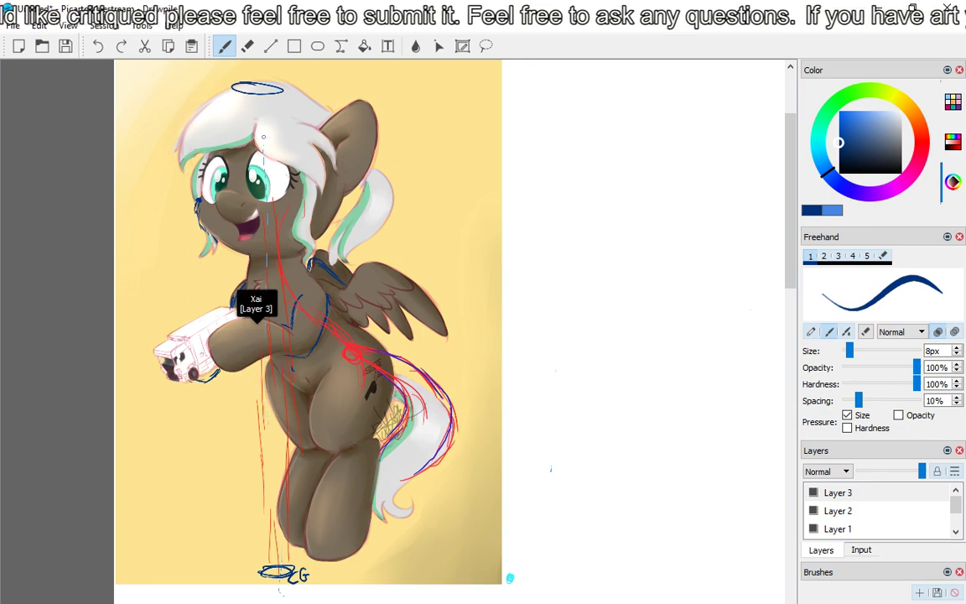
Return from the eraser to the dark blue brush and sketch a slanted cylinder beside the pony's head.
{"action": "key", "text": "e"}
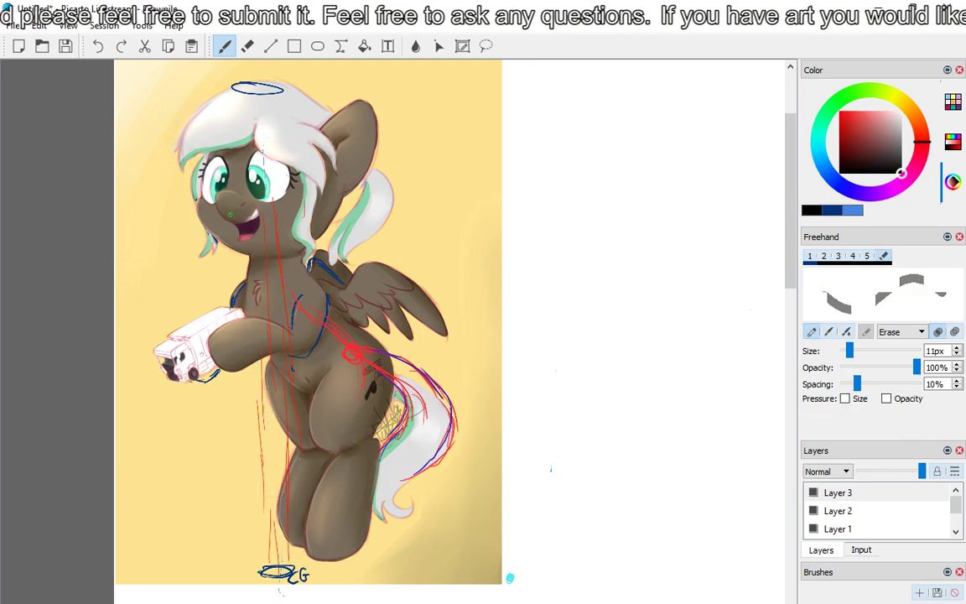
{"action": "key", "text": "s"}
{"action": "left_click", "coordinate": [224, 47]}
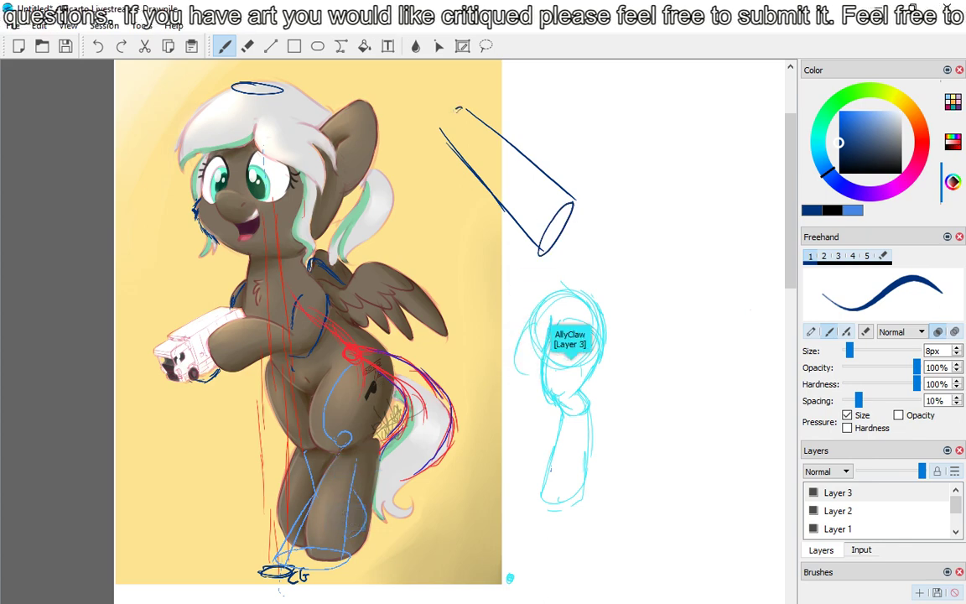
{"action": "left_click_drag", "start_coordinate": [440, 118], "coordinate": [443, 115]}
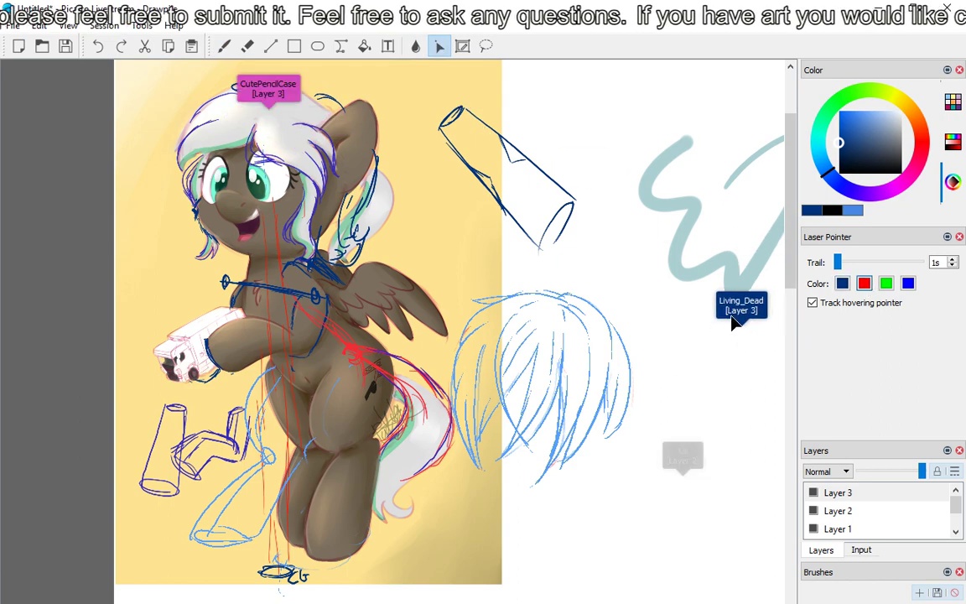
Trace a jointed limb shape beside the pony with the red laser pointer and set the laser trail to 5 s.
{"action": "mouse_move", "coordinate": [618, 338]}
{"action": "left_mouse_down"}
{"action": "mouse_move", "coordinate": [661, 333]}
{"action": "mouse_move", "coordinate": [541, 273]}
{"action": "left_mouse_up"}
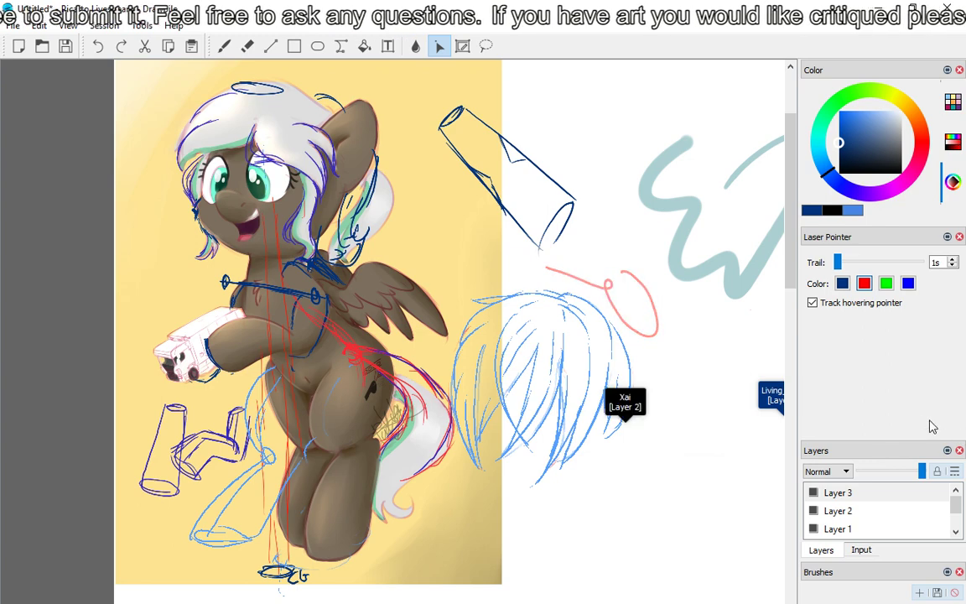
{"action": "left_click_drag", "start_coordinate": [849, 265], "coordinate": [860, 263]}
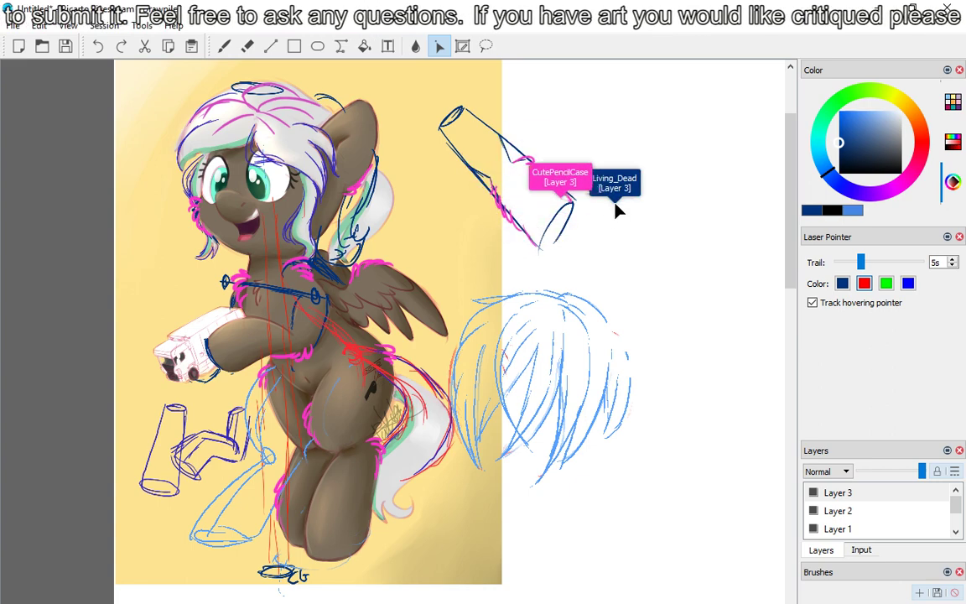
Select the Foreground layer and paste the image stolen_design from the Critique folder.
{"action": "mouse_move", "coordinate": [629, 224]}
{"action": "left_mouse_down"}
{"action": "mouse_move", "coordinate": [430, 178]}
{"action": "mouse_move", "coordinate": [449, 182]}
{"action": "mouse_move", "coordinate": [463, 203]}
{"action": "left_mouse_up"}
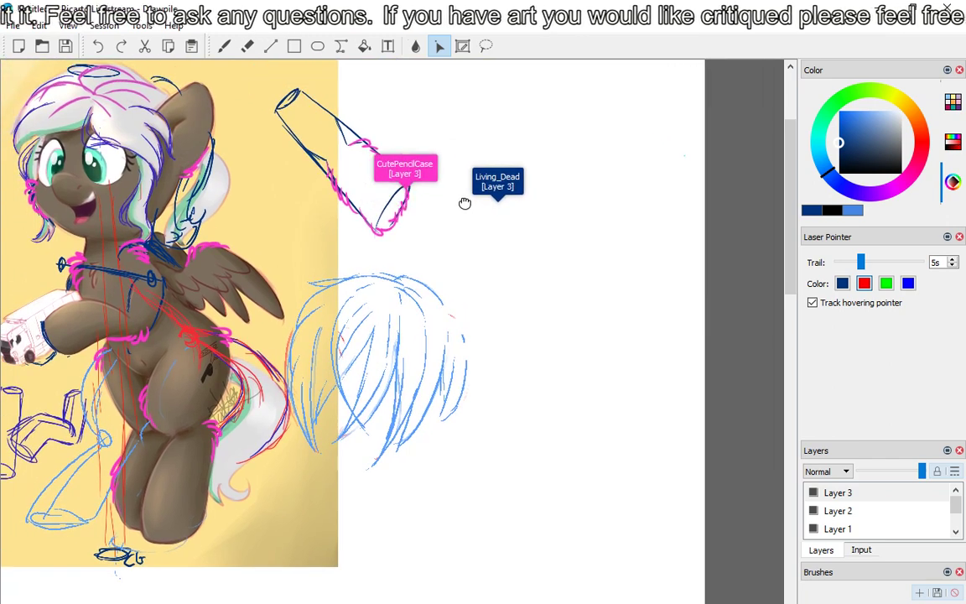
{"action": "left_click", "coordinate": [38, 25]}
{"action": "mouse_move", "coordinate": [12, 27]}
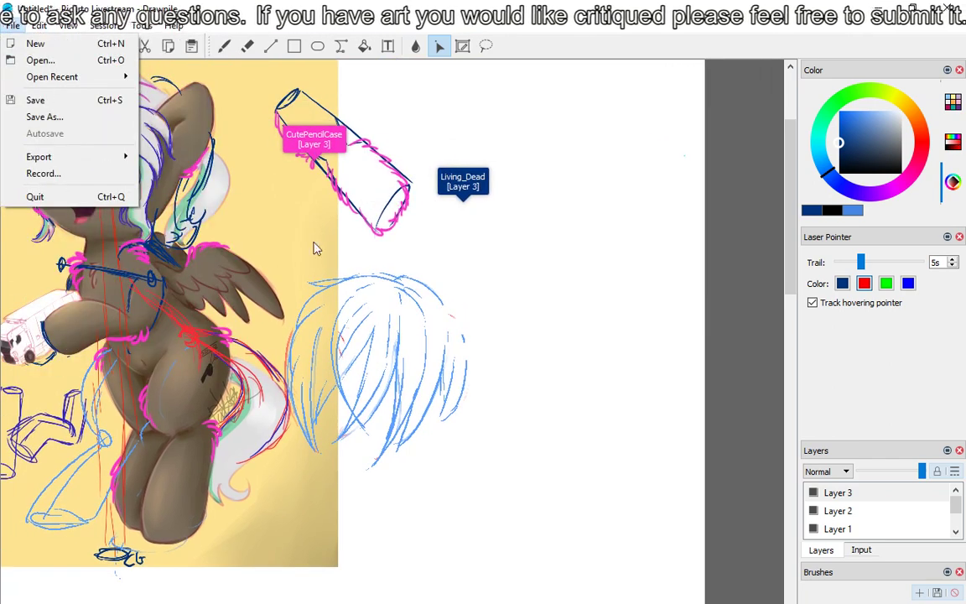
{"action": "left_click", "coordinate": [956, 531]}
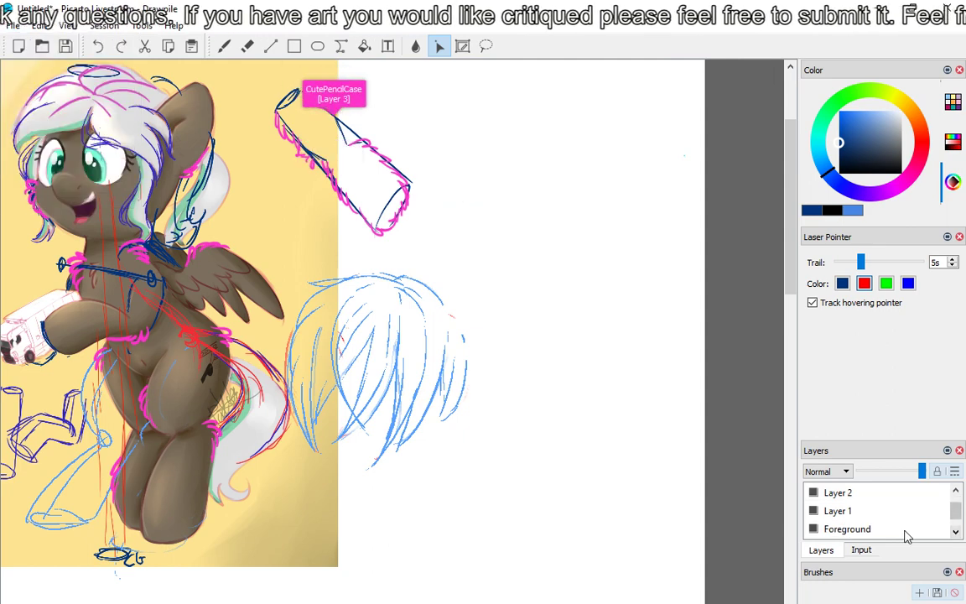
{"action": "left_click", "coordinate": [13, 26]}
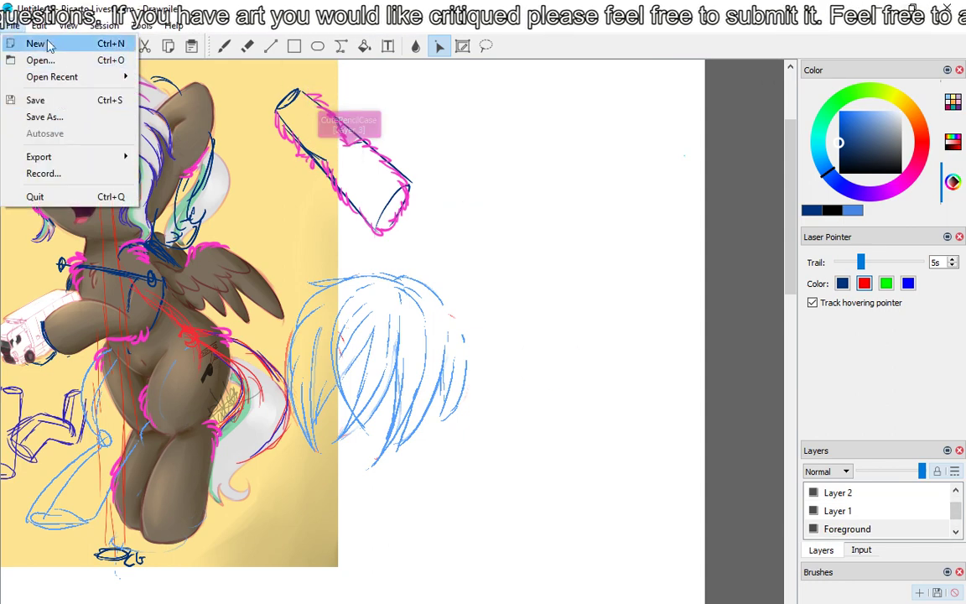
{"action": "mouse_move", "coordinate": [39, 26]}
{"action": "left_click", "coordinate": [99, 150]}
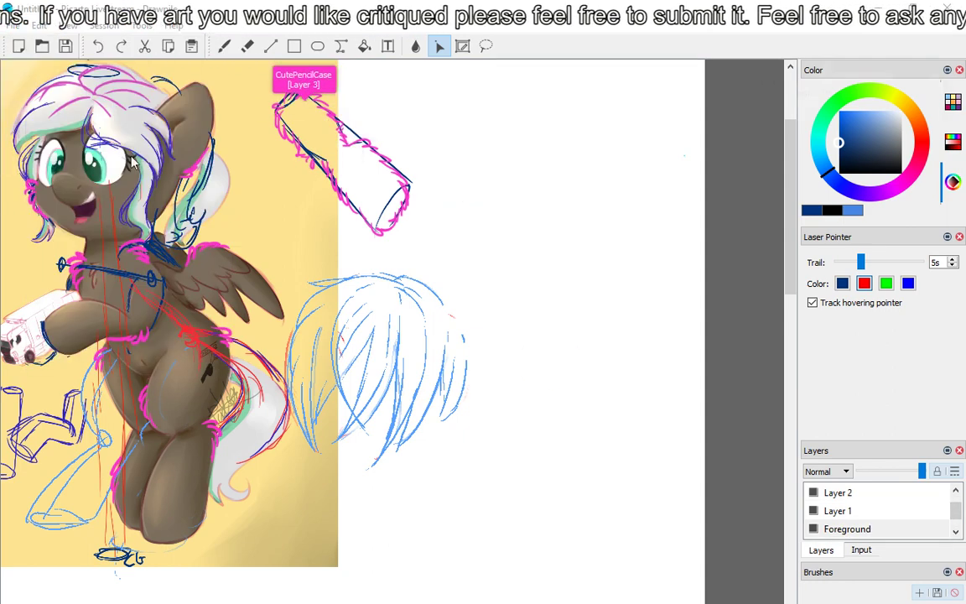
{"action": "double_click", "coordinate": [726, 172]}
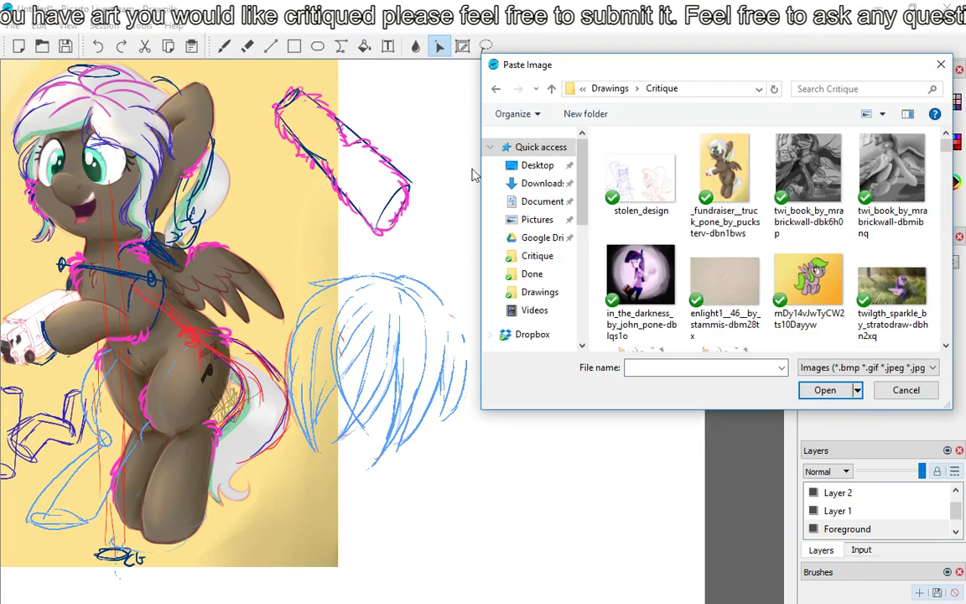
{"action": "left_click", "coordinate": [608, 180]}
{"action": "double_click", "coordinate": [607, 180]}
Position the pasted two-character sketch in the blank area below the hair study, against the canvas's right edge, and apply it.
{"action": "left_click_drag", "start_coordinate": [540, 343], "coordinate": [552, 602]}
{"action": "scroll", "coordinate": [603, 432], "scroll_direction": "down", "scroll_amount": 3}
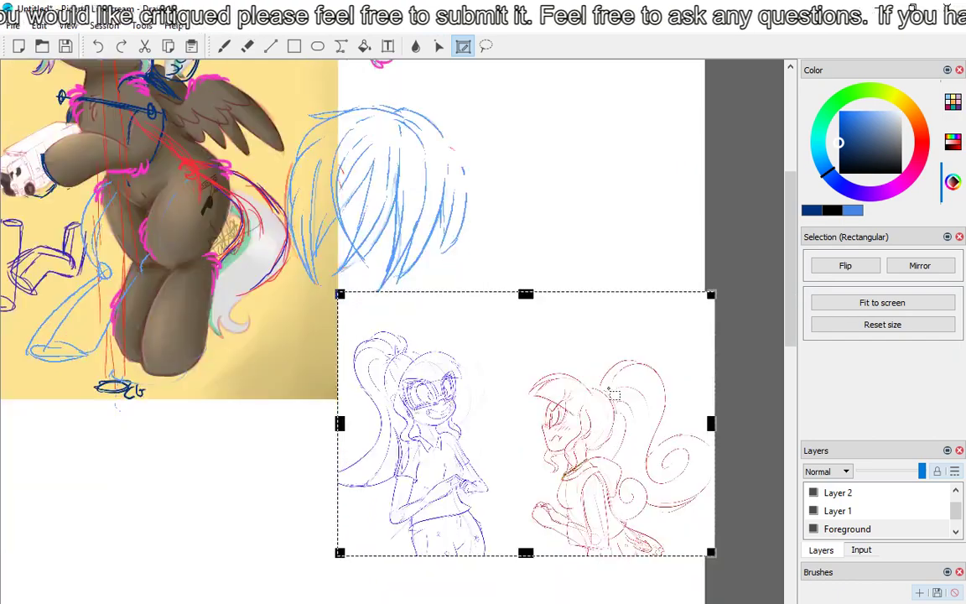
{"action": "mouse_move", "coordinate": [596, 388]}
{"action": "left_mouse_down"}
{"action": "mouse_move", "coordinate": [574, 405]}
{"action": "mouse_move", "coordinate": [588, 409]}
{"action": "left_mouse_up"}
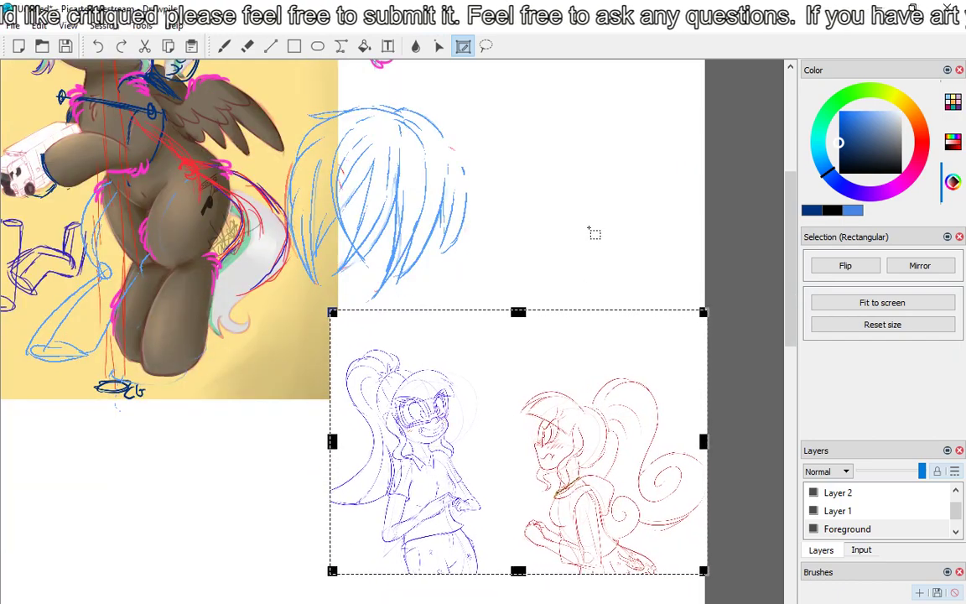
{"action": "key", "text": "l"}
Make Layer 3 the active layer and bring both pasted character sketches into close view.
{"action": "left_click", "coordinate": [858, 498]}
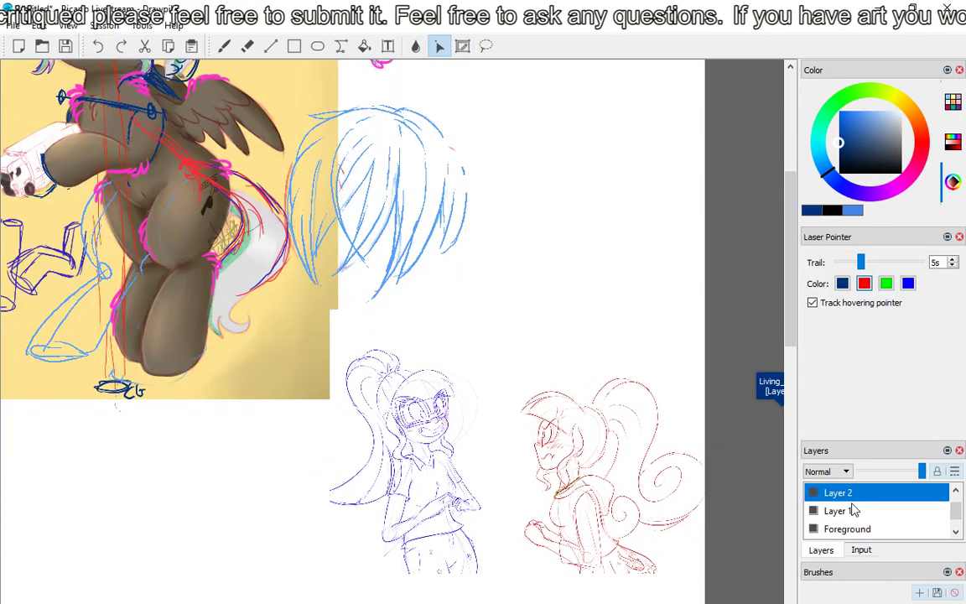
{"action": "scroll", "coordinate": [645, 403], "scroll_direction": "down", "scroll_amount": 2}
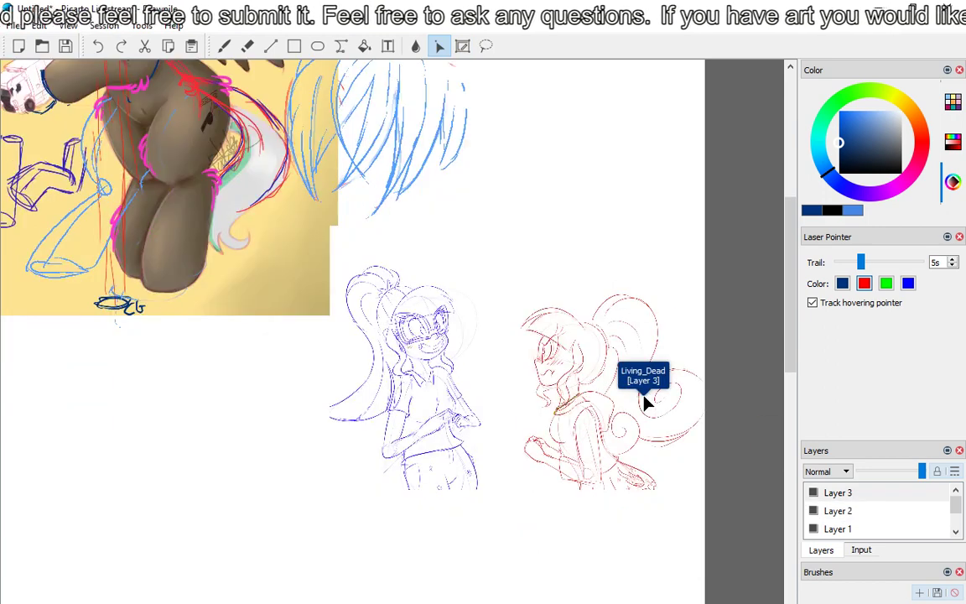
{"action": "scroll", "coordinate": [633, 402], "scroll_direction": "up", "scroll_amount": 2}
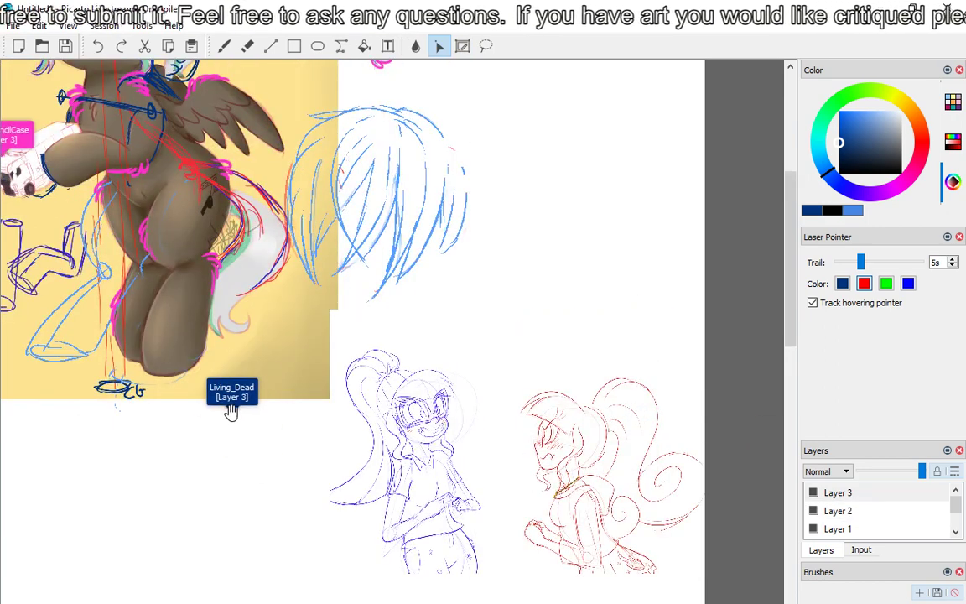
{"action": "mouse_move", "coordinate": [232, 410]}
{"action": "left_mouse_down"}
{"action": "mouse_move", "coordinate": [390, 446]}
{"action": "mouse_move", "coordinate": [319, 381]}
{"action": "mouse_move", "coordinate": [253, 358]}
{"action": "mouse_move", "coordinate": [270, 374]}
{"action": "left_mouse_up"}
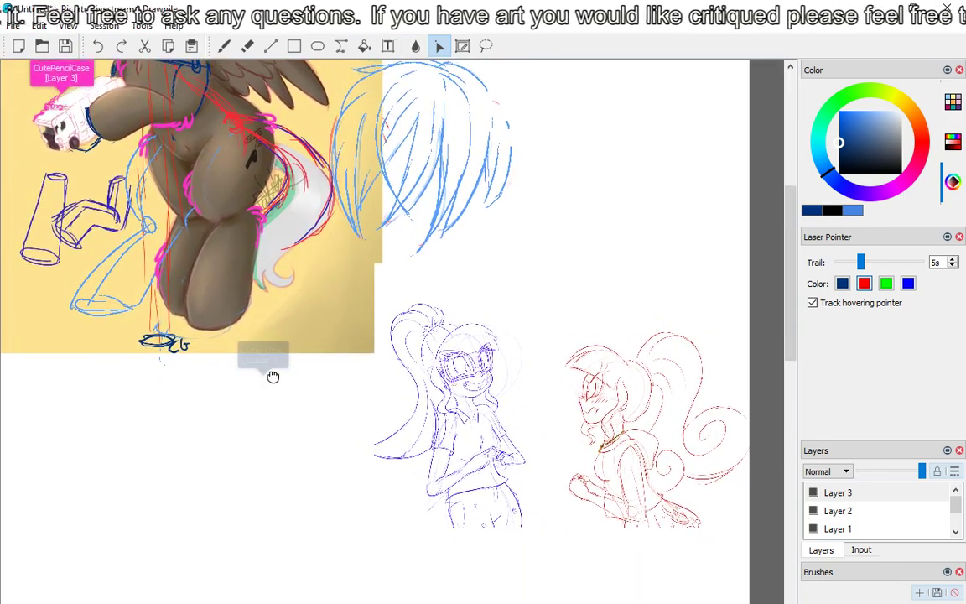
{"action": "scroll", "coordinate": [625, 469], "scroll_direction": "up", "scroll_amount": 2}
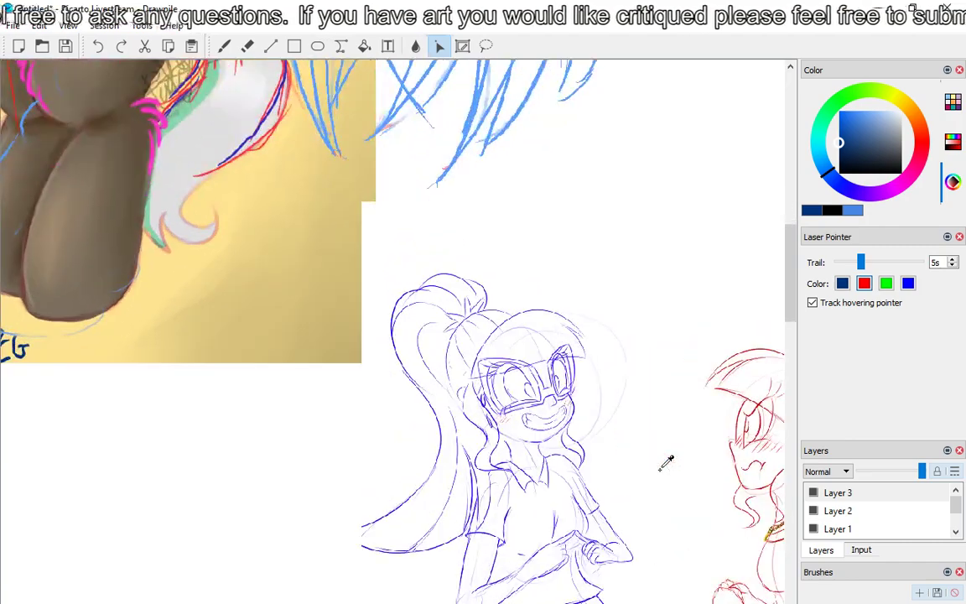
{"action": "left_click_drag", "start_coordinate": [651, 477], "coordinate": [353, 299]}
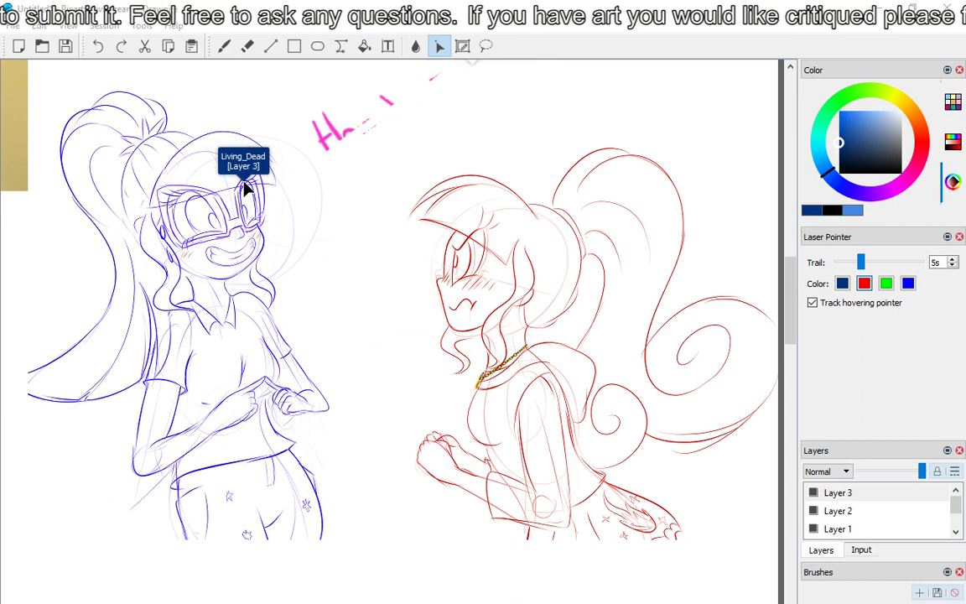
Fill in the glasses-wearing character's pupils in dark blue and paint a straight 8 px guide line along the upper arm.
{"action": "left_click", "coordinate": [224, 47]}
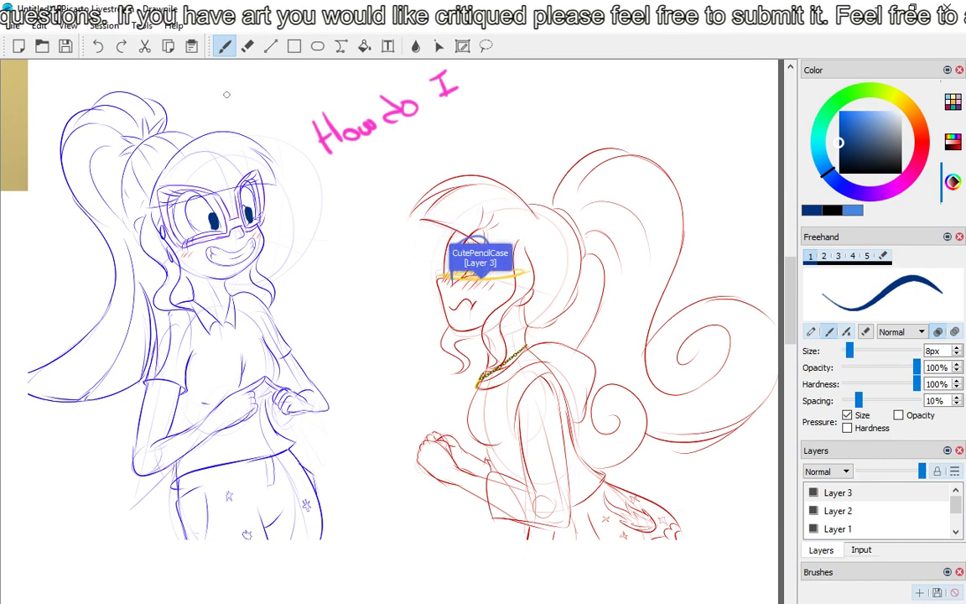
{"action": "key", "text": "e"}
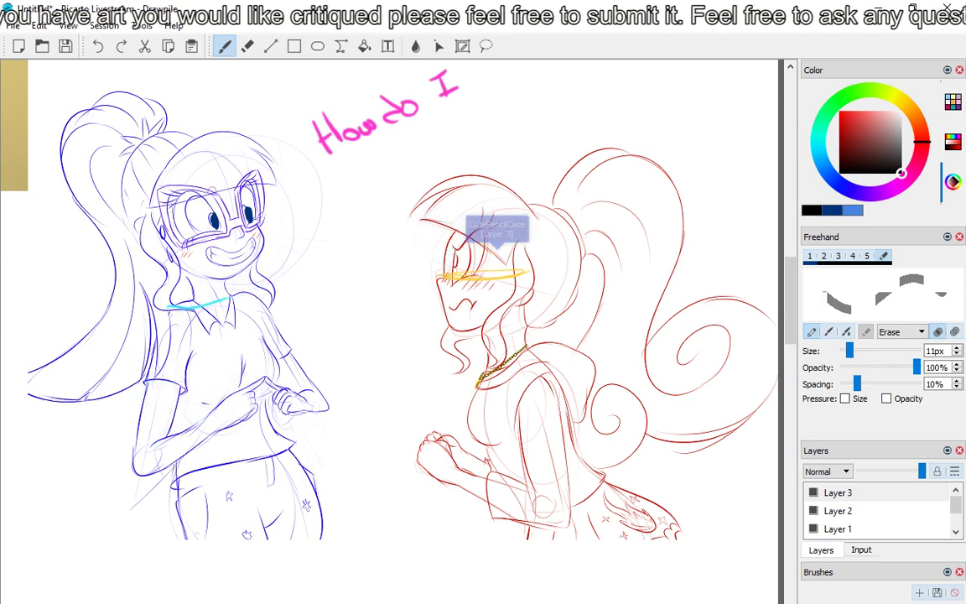
{"action": "key", "text": "l"}
{"action": "left_click", "coordinate": [224, 46]}
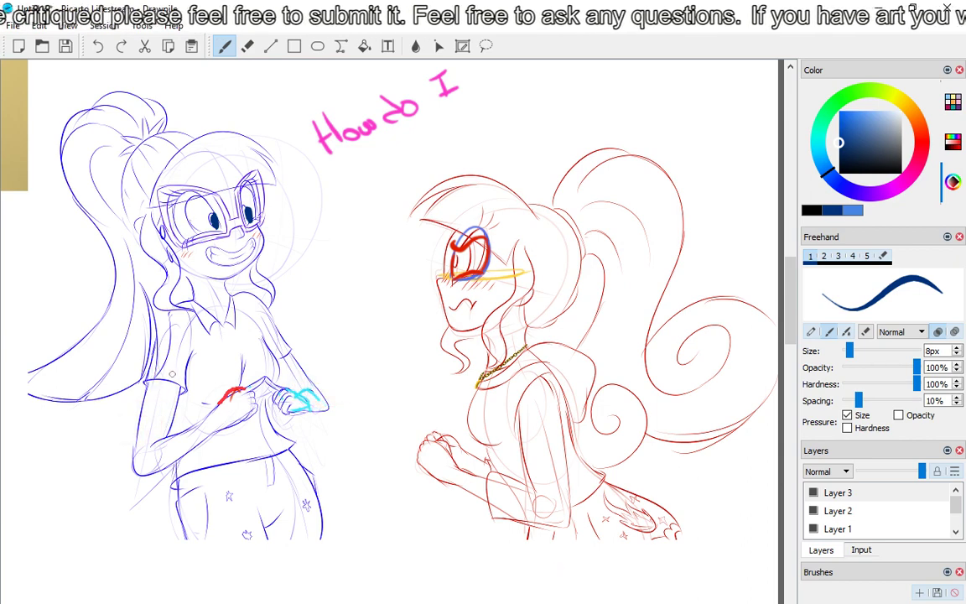
{"action": "left_click_drag", "start_coordinate": [175, 338], "coordinate": [152, 442]}
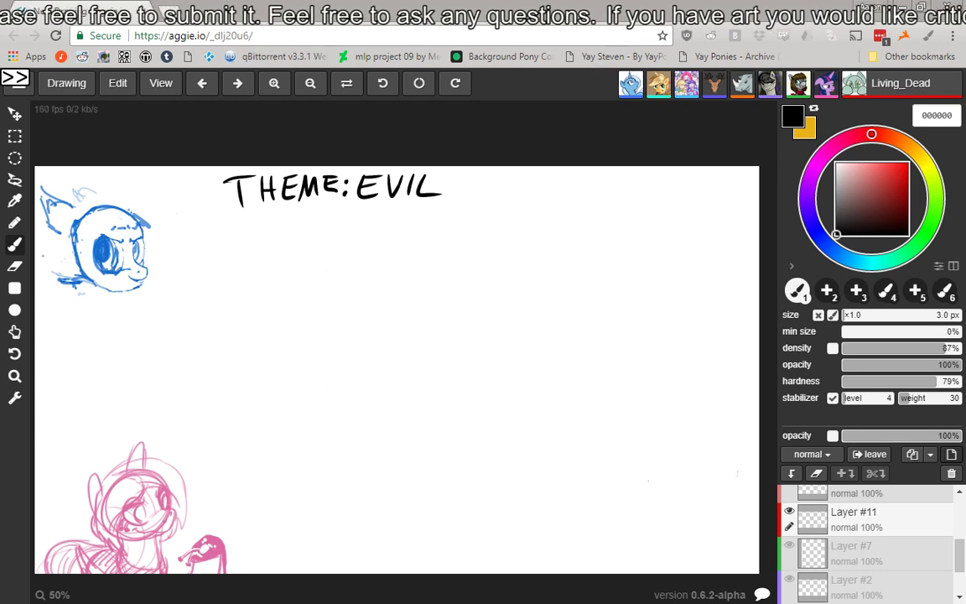
Switch to the shared Aggie.io drawing and check the drawing plugin's status and the uBlock Origin details for the page.
{"action": "left_click", "coordinate": [928, 36]}
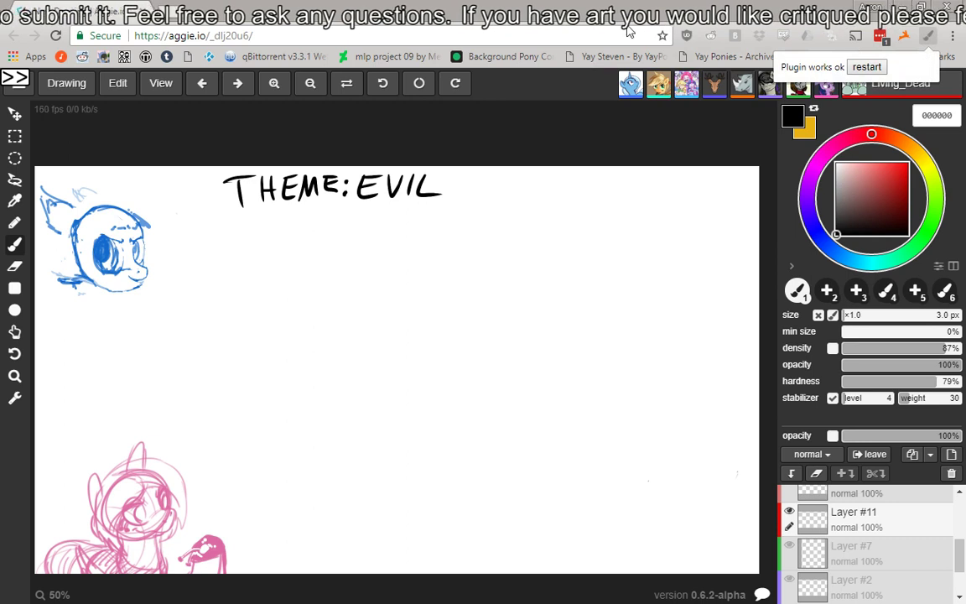
{"action": "left_click", "coordinate": [706, 177]}
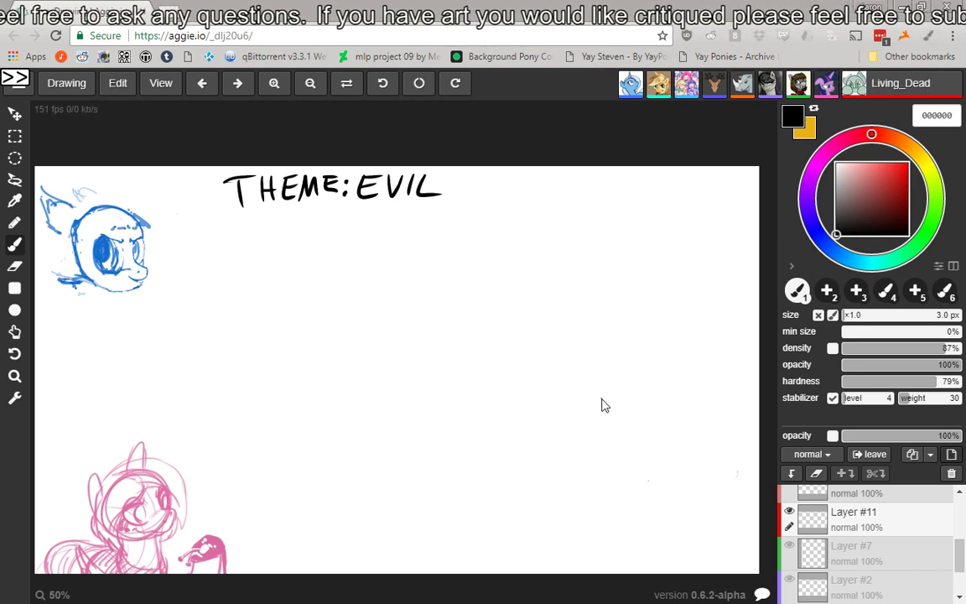
{"action": "left_click", "coordinate": [686, 36]}
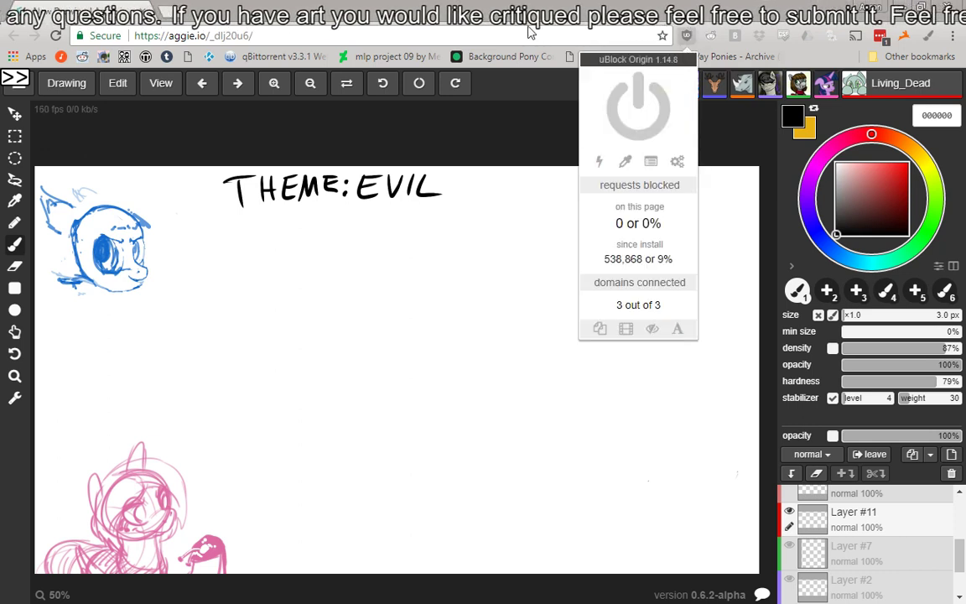
{"action": "left_click", "coordinate": [570, 66]}
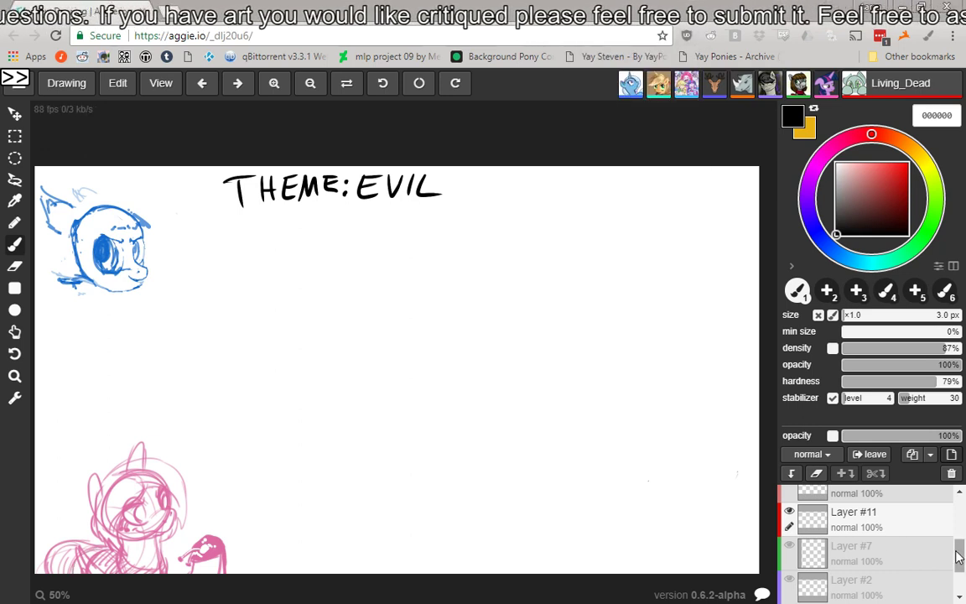
Try a short curved black stroke near the canvas's lower edge, undo it, and set the brush size to 5 px.
{"action": "left_click_drag", "start_coordinate": [958, 559], "coordinate": [959, 595]}
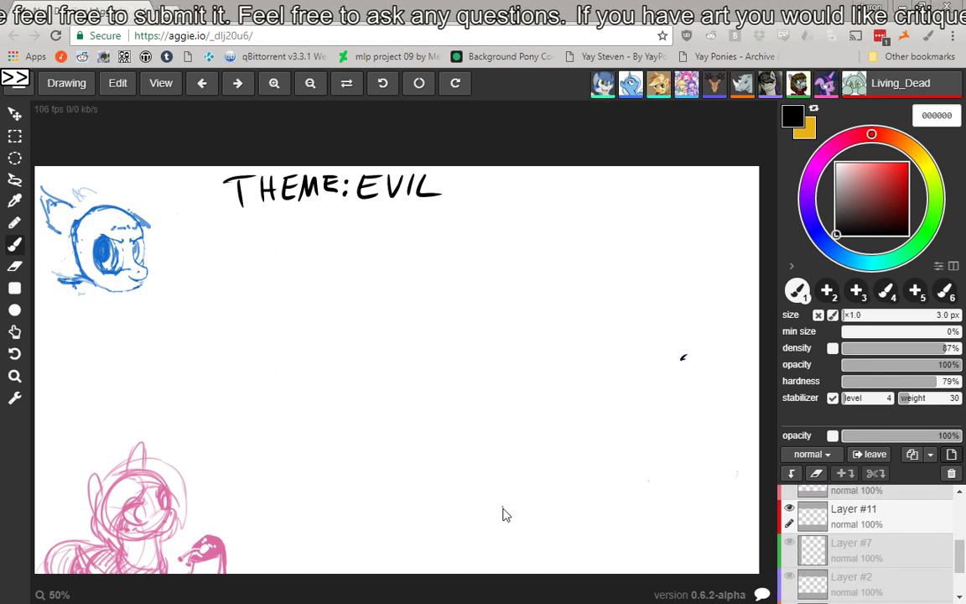
{"action": "mouse_move", "coordinate": [501, 512]}
{"action": "left_mouse_down"}
{"action": "mouse_move", "coordinate": [510, 500]}
{"action": "mouse_move", "coordinate": [517, 507]}
{"action": "left_mouse_up"}
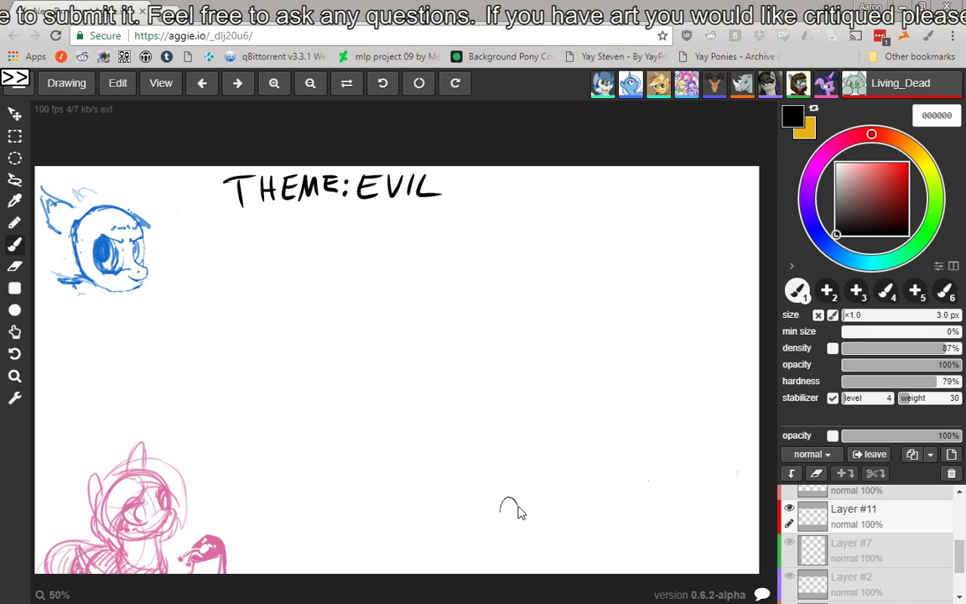
{"action": "left_click", "coordinate": [207, 88]}
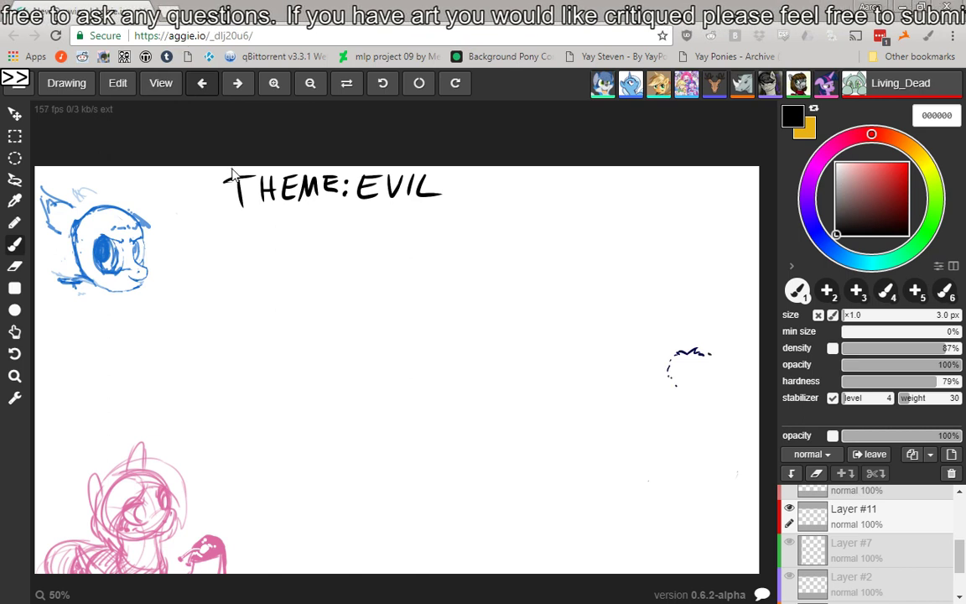
{"action": "left_click", "coordinate": [846, 317]}
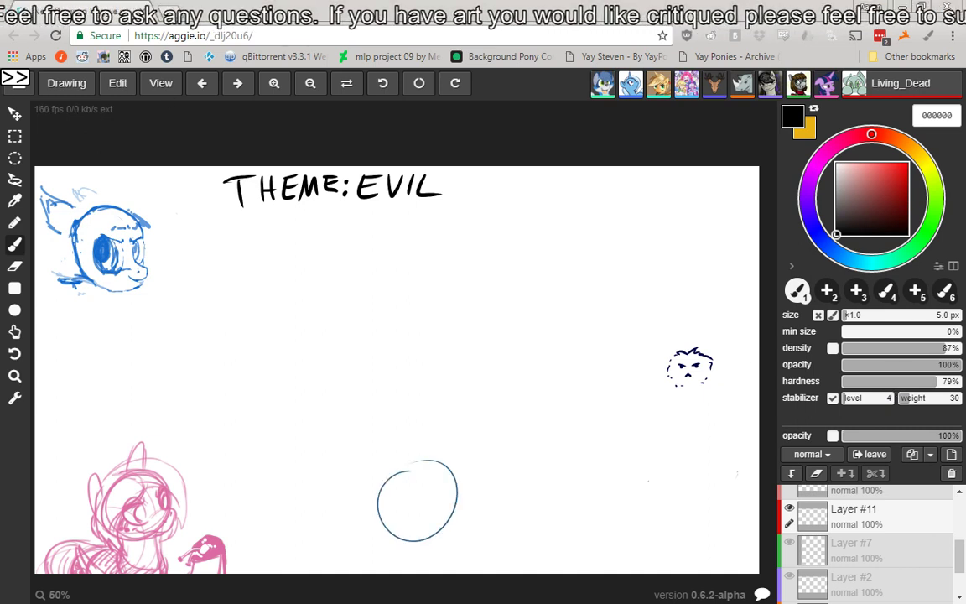
{"action": "key", "text": "ctrl+z"}
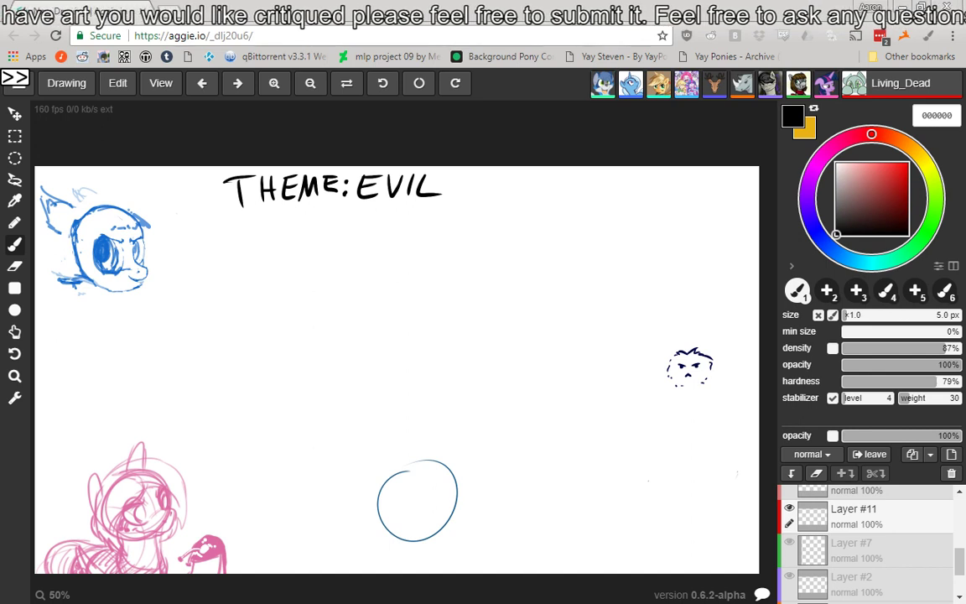
{"action": "mouse_move", "coordinate": [63, 354]}
{"action": "left_mouse_down"}
{"action": "mouse_move", "coordinate": [47, 381]}
{"action": "mouse_move", "coordinate": [79, 365]}
{"action": "mouse_move", "coordinate": [50, 390]}
{"action": "mouse_move", "coordinate": [80, 369]}
{"action": "mouse_move", "coordinate": [67, 376]}
{"action": "mouse_move", "coordinate": [68, 363]}
{"action": "mouse_move", "coordinate": [35, 360]}
{"action": "mouse_move", "coordinate": [70, 363]}
{"action": "left_mouse_up"}
{"action": "key", "text": "ctrl+z"}
{"action": "key", "text": "ctrl+z"}
{"action": "key", "text": "ctrl+z"}
{"action": "key", "text": "ctrl+z"}
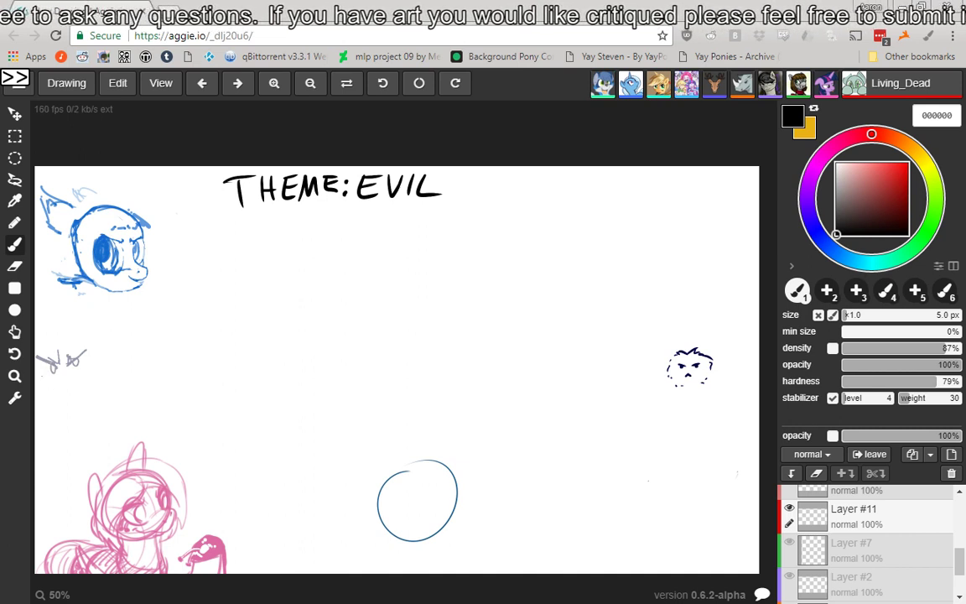
{"action": "mouse_move", "coordinate": [44, 376]}
{"action": "left_mouse_down"}
{"action": "mouse_move", "coordinate": [83, 370]}
{"action": "mouse_move", "coordinate": [59, 387]}
{"action": "left_mouse_up"}
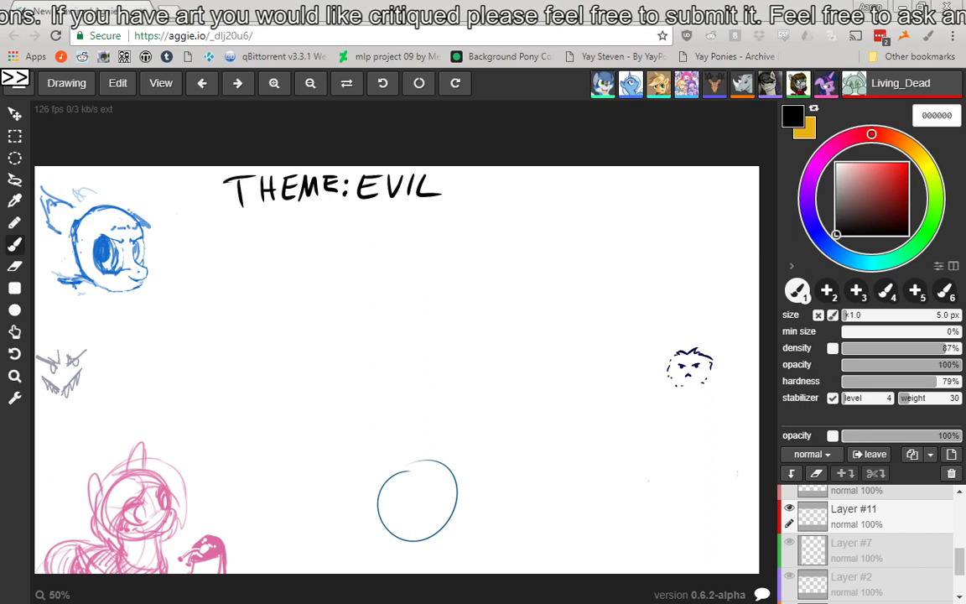
{"action": "left_click_drag", "start_coordinate": [392, 513], "coordinate": [437, 482]}
{"action": "key", "text": "ctrl+z"}
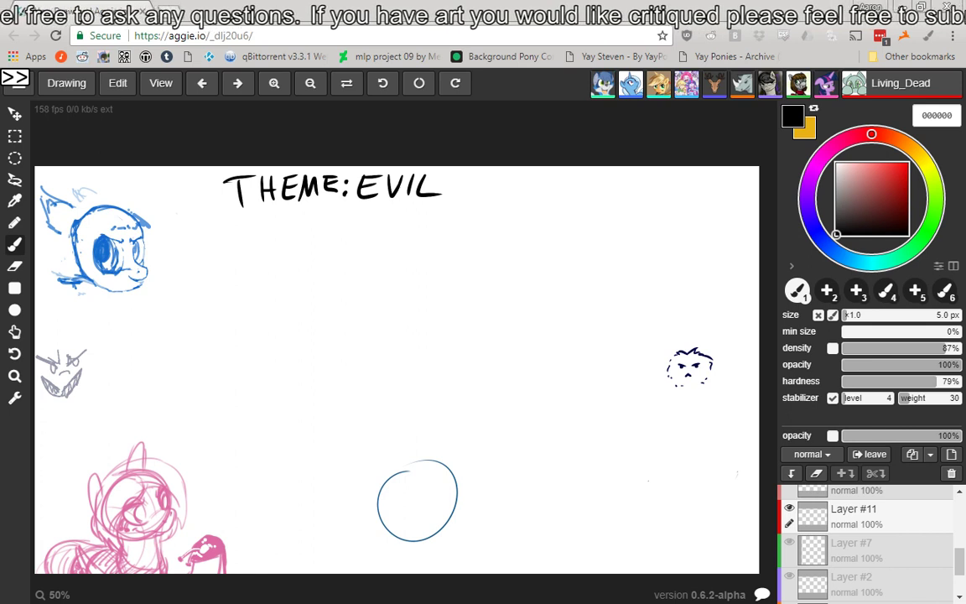
{"action": "mouse_move", "coordinate": [707, 326]}
{"action": "left_mouse_down"}
{"action": "mouse_move", "coordinate": [696, 389]}
{"action": "mouse_move", "coordinate": [707, 399]}
{"action": "mouse_move", "coordinate": [695, 386]}
{"action": "mouse_move", "coordinate": [730, 404]}
{"action": "left_mouse_up"}
{"action": "key", "text": "ctrl+z"}
{"action": "key", "text": "ctrl+z"}
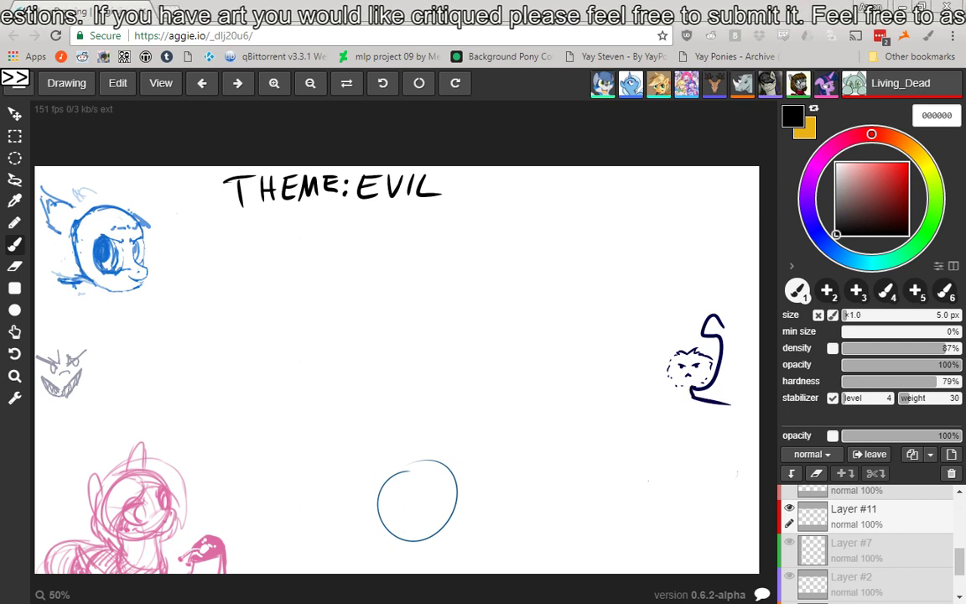
{"action": "mouse_move", "coordinate": [705, 329]}
{"action": "left_mouse_down"}
{"action": "mouse_move", "coordinate": [754, 313]}
{"action": "mouse_move", "coordinate": [741, 341]}
{"action": "left_mouse_up"}
{"action": "key", "text": "ctrl+z"}
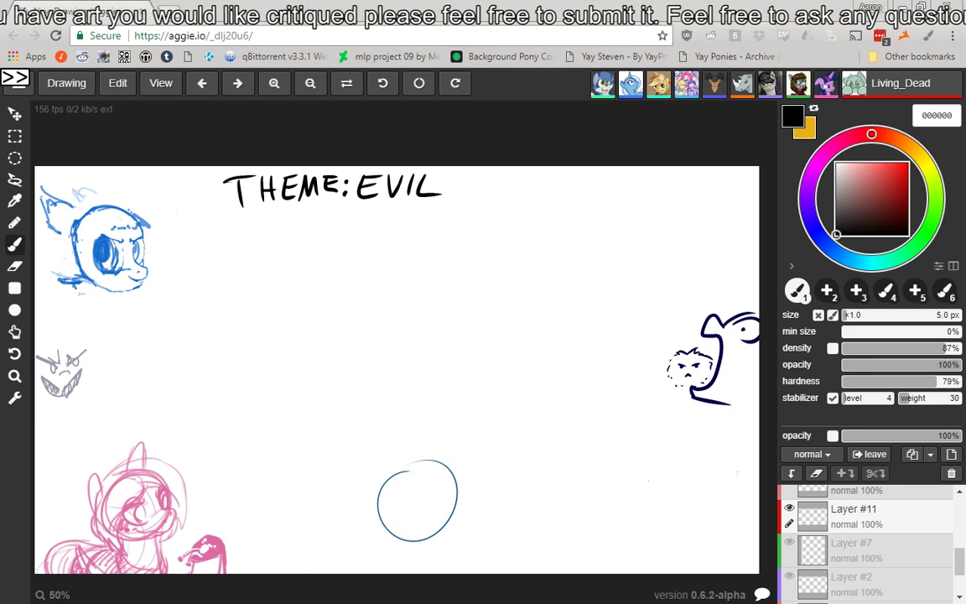
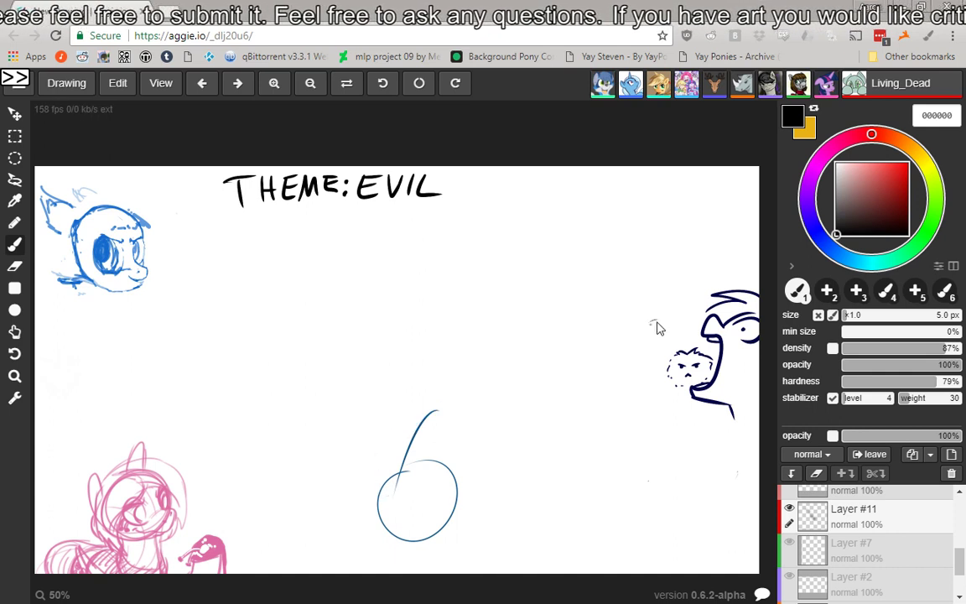
Sketch a shaggy black creature with a curved, hatched mouth edge beside the small scowling face, enlarging the brush to 7 px.
{"action": "mouse_move", "coordinate": [656, 325]}
{"action": "left_mouse_down"}
{"action": "mouse_move", "coordinate": [631, 384]}
{"action": "mouse_move", "coordinate": [649, 405]}
{"action": "mouse_move", "coordinate": [679, 408]}
{"action": "left_mouse_up"}
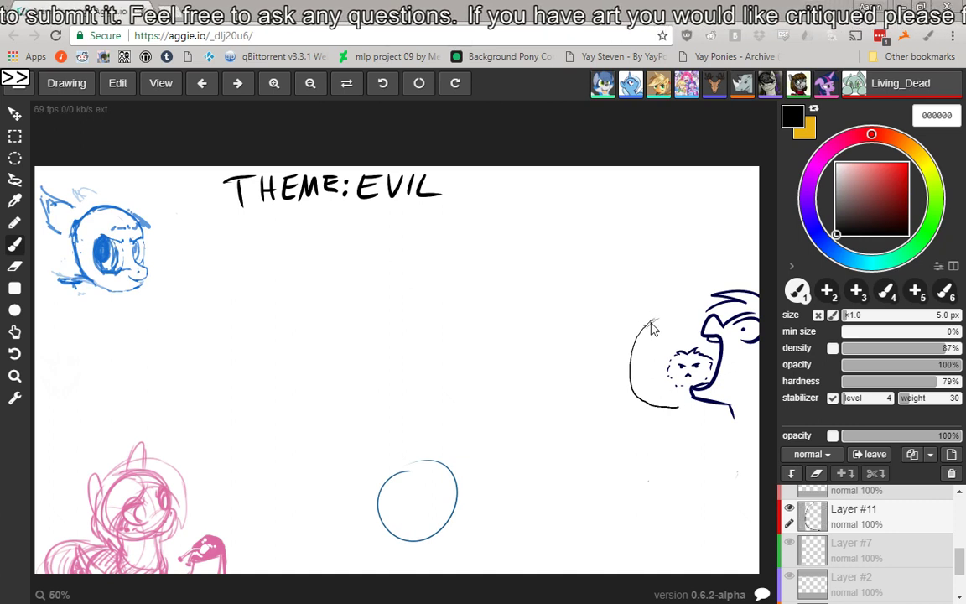
{"action": "left_click_drag", "start_coordinate": [646, 330], "coordinate": [657, 325]}
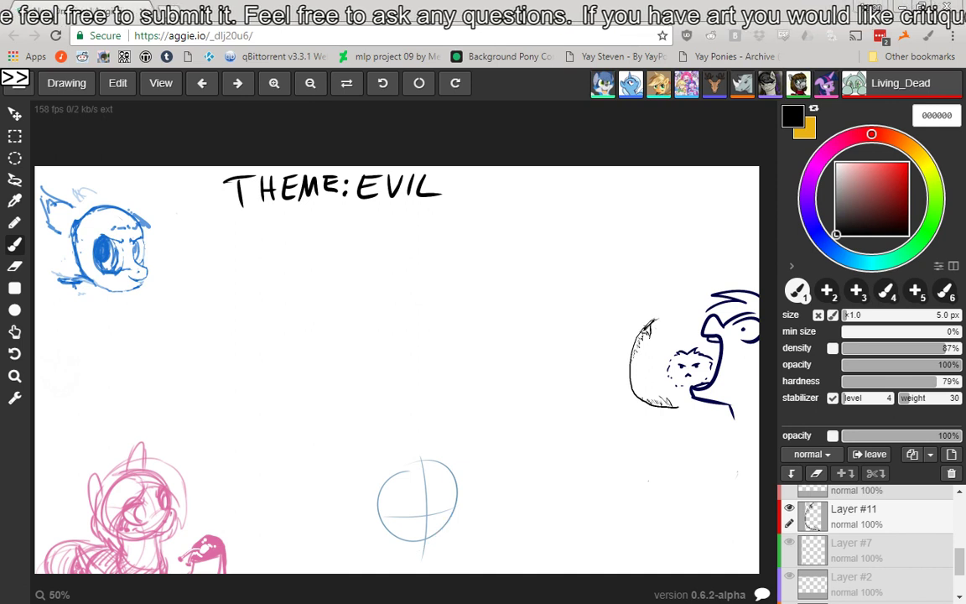
{"action": "mouse_move", "coordinate": [423, 513]}
{"action": "left_mouse_down"}
{"action": "mouse_move", "coordinate": [443, 516]}
{"action": "mouse_move", "coordinate": [434, 541]}
{"action": "mouse_move", "coordinate": [408, 530]}
{"action": "left_mouse_up"}
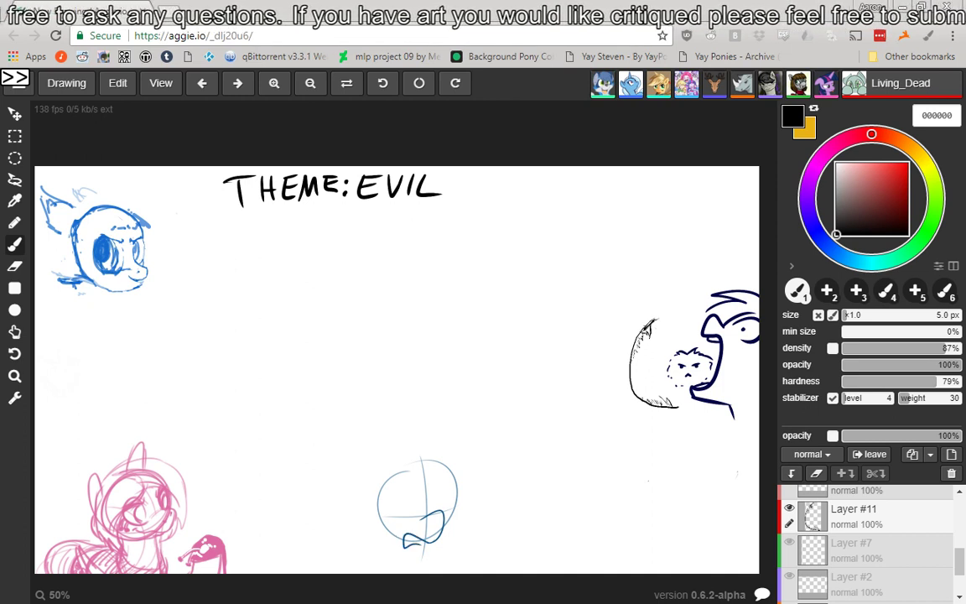
{"action": "left_click_drag", "start_coordinate": [422, 540], "coordinate": [398, 529]}
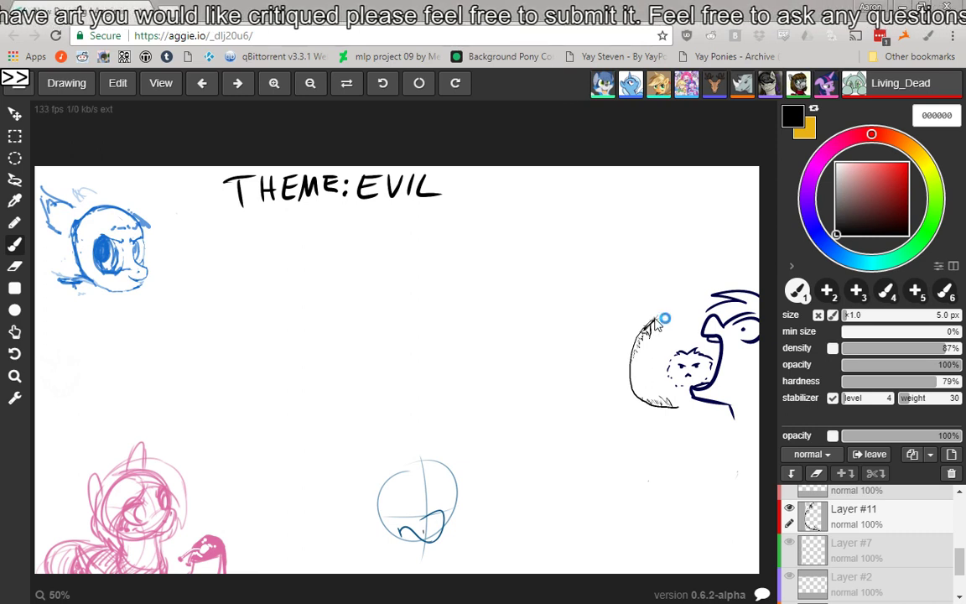
{"action": "mouse_move", "coordinate": [657, 298]}
{"action": "left_mouse_down"}
{"action": "mouse_move", "coordinate": [649, 334]}
{"action": "mouse_move", "coordinate": [620, 276]}
{"action": "mouse_move", "coordinate": [613, 288]}
{"action": "mouse_move", "coordinate": [623, 272]}
{"action": "mouse_move", "coordinate": [622, 284]}
{"action": "mouse_move", "coordinate": [637, 281]}
{"action": "mouse_move", "coordinate": [582, 324]}
{"action": "mouse_move", "coordinate": [581, 278]}
{"action": "mouse_move", "coordinate": [605, 289]}
{"action": "left_mouse_up"}
{"action": "key", "text": "bracketright"}
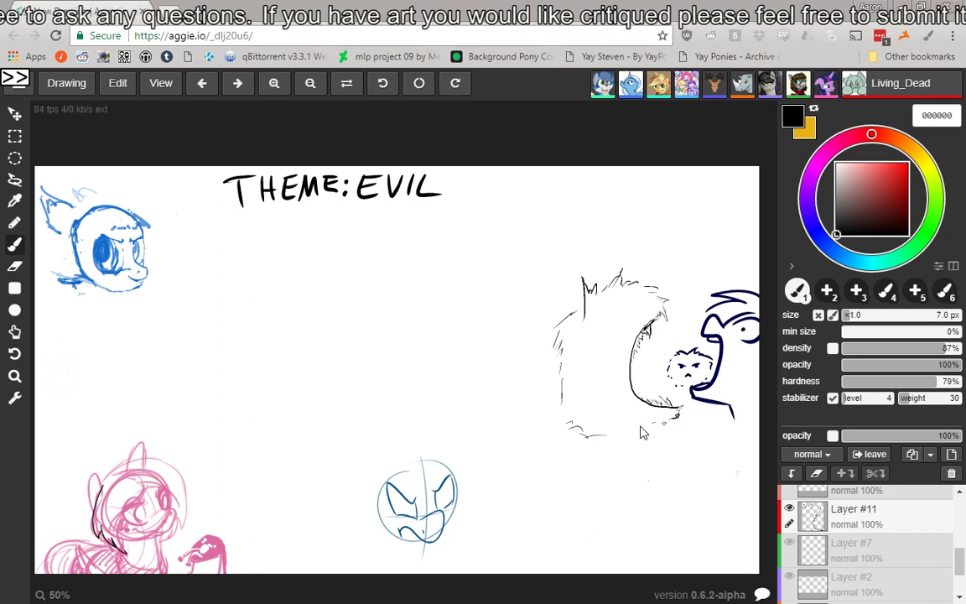
{"action": "left_click_drag", "start_coordinate": [642, 432], "coordinate": [584, 437]}
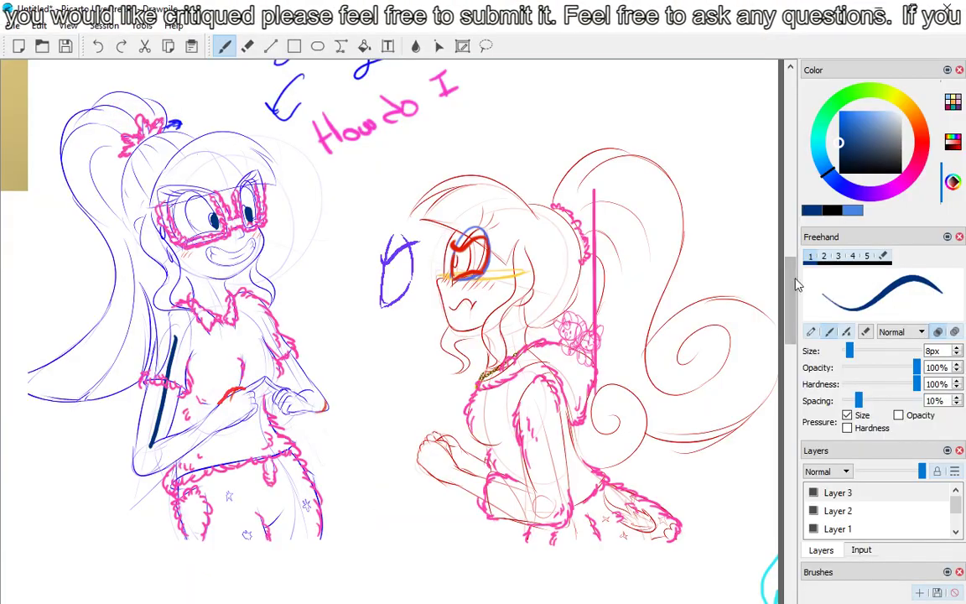
Switch back to Drawpile, find the blank area below the yellow pony drawing, and make the Foreground layer active.
{"action": "scroll", "coordinate": [791, 224], "scroll_direction": "up", "scroll_amount": 2}
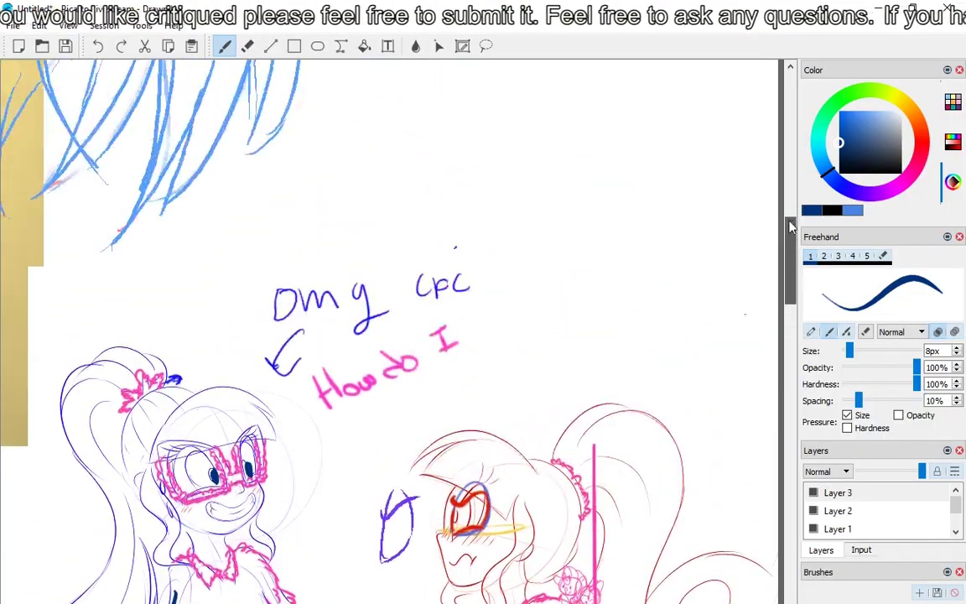
{"action": "left_click_drag", "start_coordinate": [791, 224], "coordinate": [791, 313]}
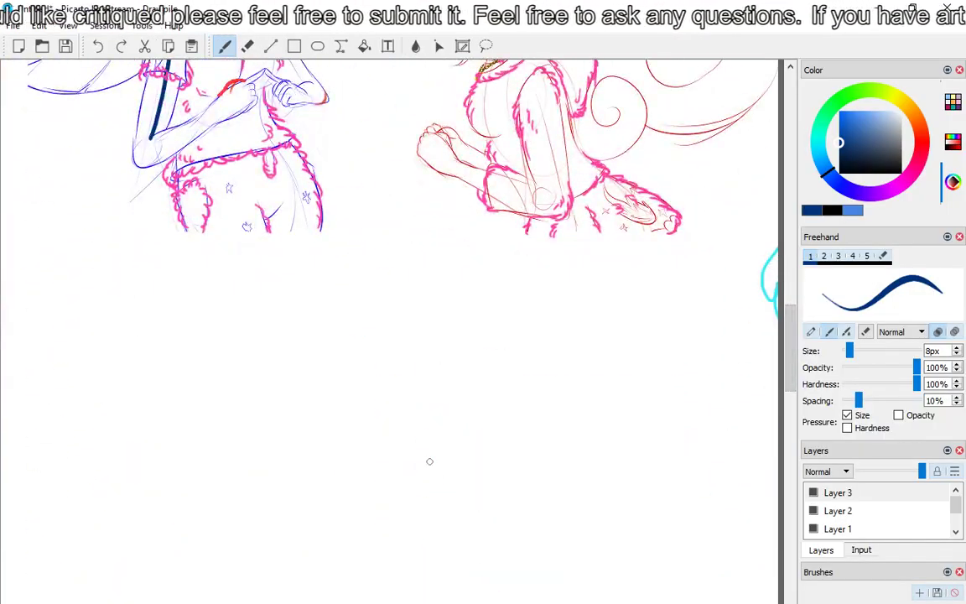
{"action": "left_click_drag", "start_coordinate": [416, 428], "coordinate": [645, 543]}
{"action": "left_click_drag", "start_coordinate": [440, 450], "coordinate": [607, 492]}
{"action": "scroll", "coordinate": [587, 436], "scroll_direction": "down", "scroll_amount": 2}
{"action": "scroll", "coordinate": [585, 404], "scroll_direction": "up", "scroll_amount": 2}
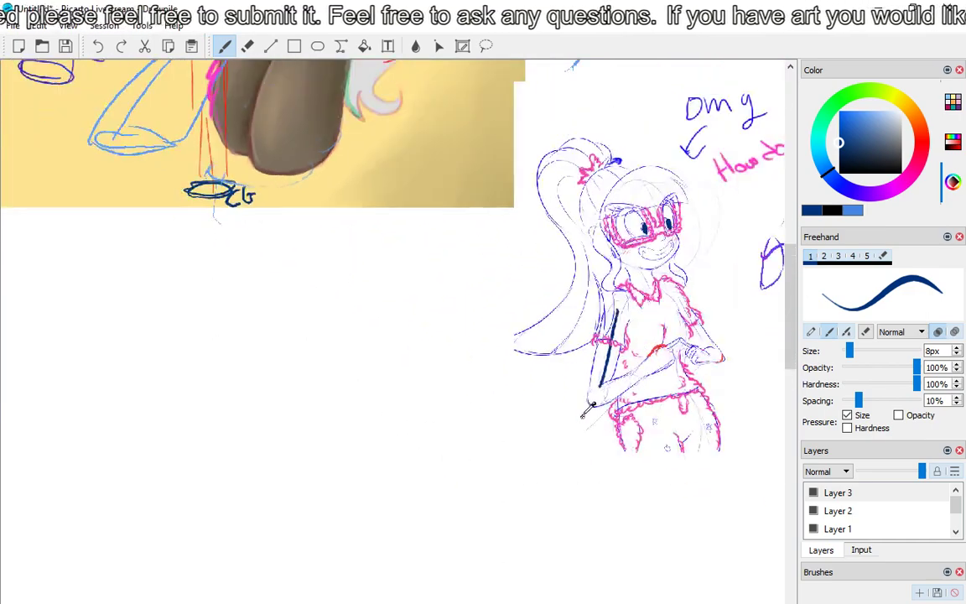
{"action": "scroll", "coordinate": [313, 351], "scroll_direction": "up", "scroll_amount": 2}
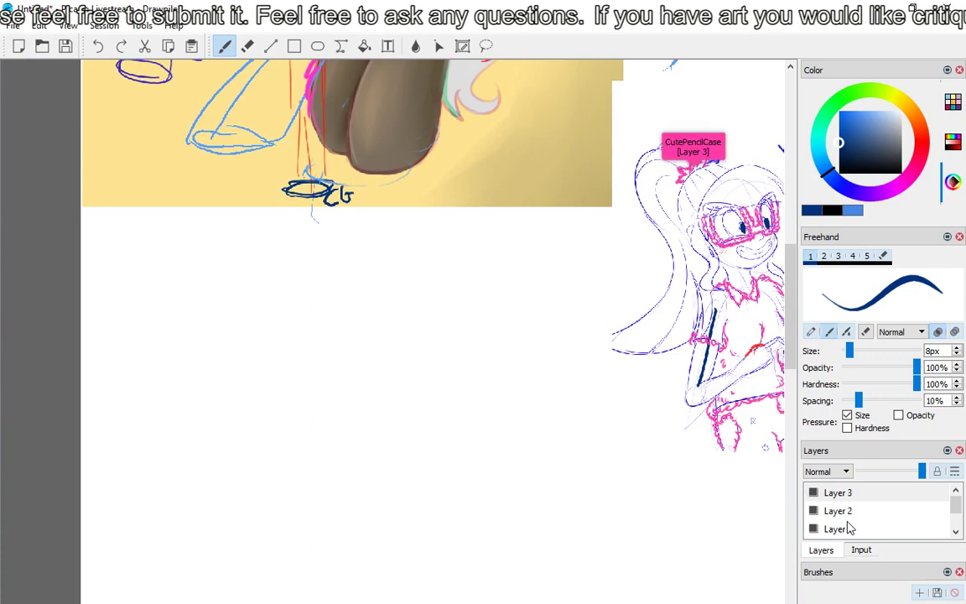
{"action": "scroll", "coordinate": [849, 524], "scroll_direction": "down", "scroll_amount": 1}
{"action": "left_click", "coordinate": [848, 513]}
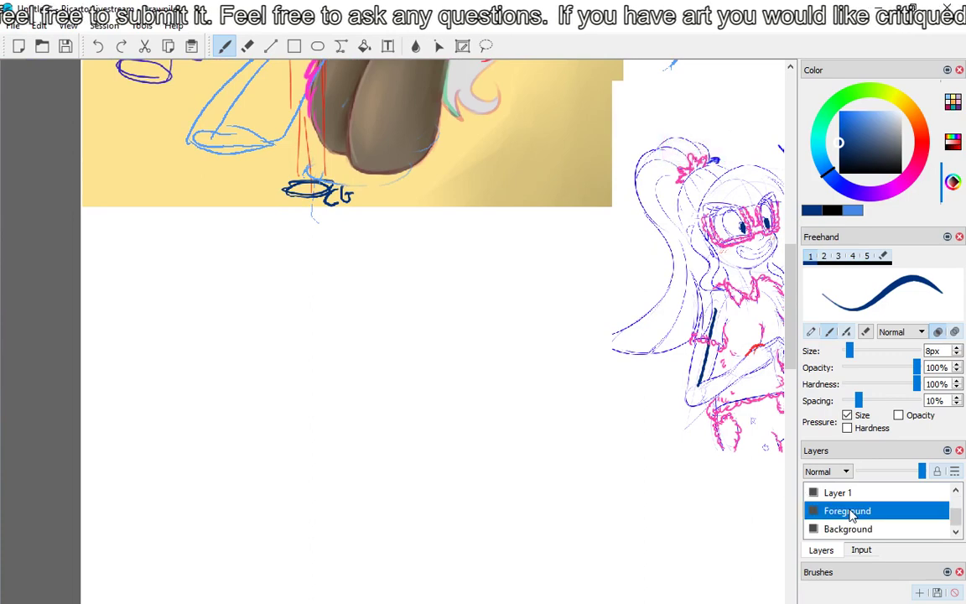
Paste the image of the navy and green ponies from the Critique folder.
{"action": "left_click", "coordinate": [13, 26]}
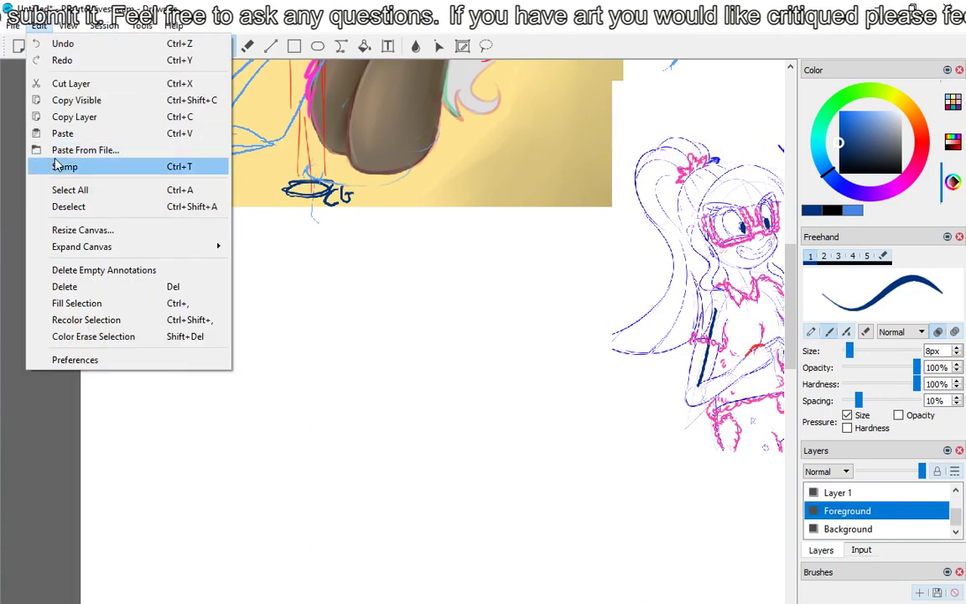
{"action": "left_click", "coordinate": [58, 151]}
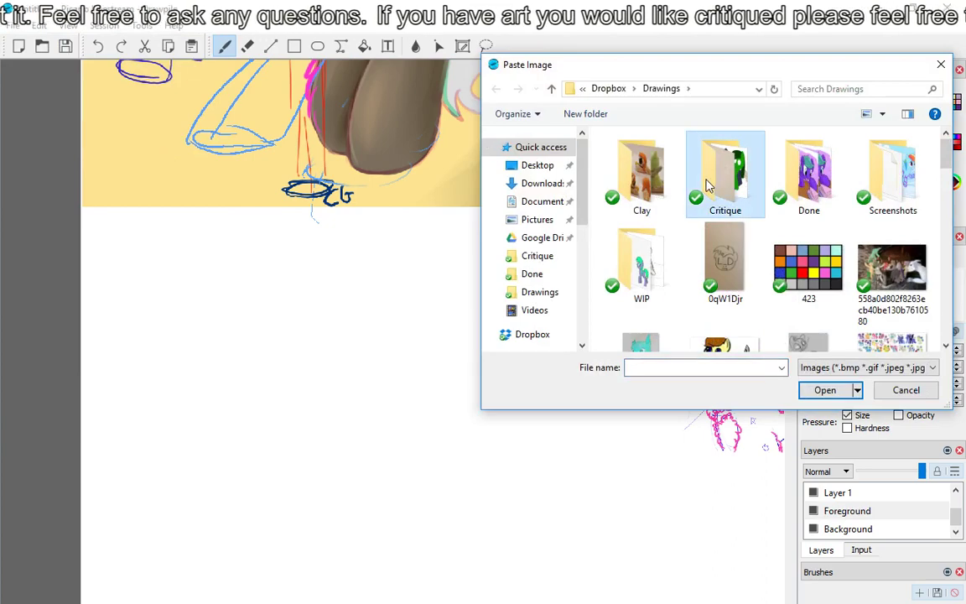
{"action": "double_click", "coordinate": [709, 186]}
{"action": "left_click", "coordinate": [637, 172]}
{"action": "double_click", "coordinate": [637, 172]}
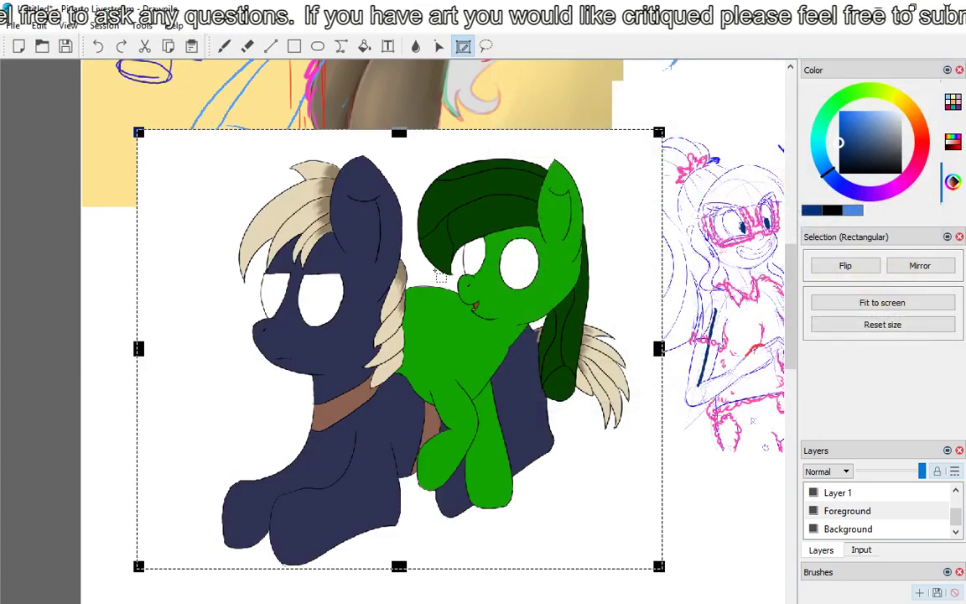
Position the pasted ponies directly below the yellow drawing against the canvas's left edge, apply them, and make Layer 3 active.
{"action": "left_click_drag", "start_coordinate": [440, 277], "coordinate": [385, 353]}
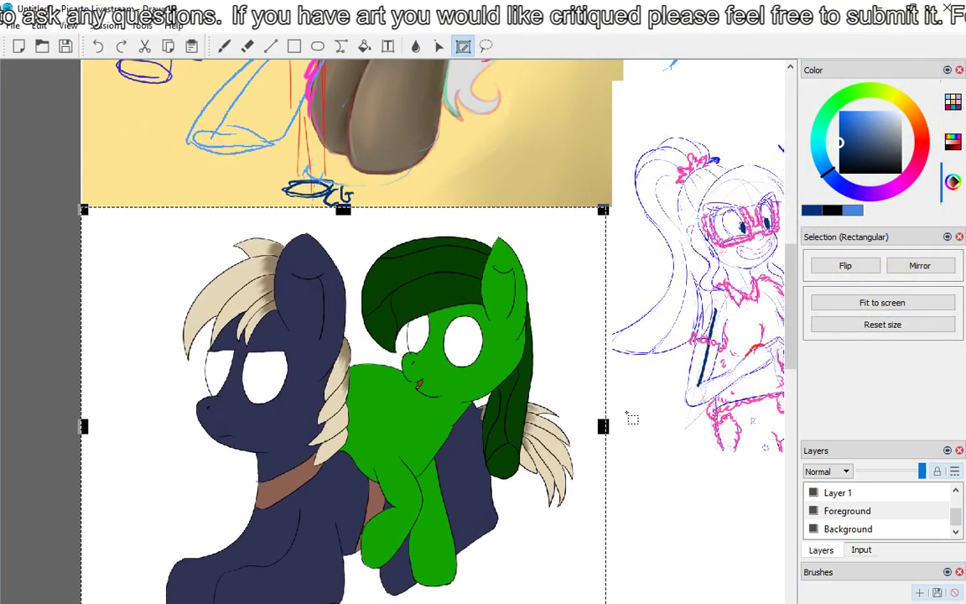
{"action": "key", "text": "b"}
{"action": "left_click", "coordinate": [837, 492]}
{"action": "scroll", "coordinate": [837, 503], "scroll_direction": "up", "scroll_amount": 1}
{"action": "left_click", "coordinate": [836, 494]}
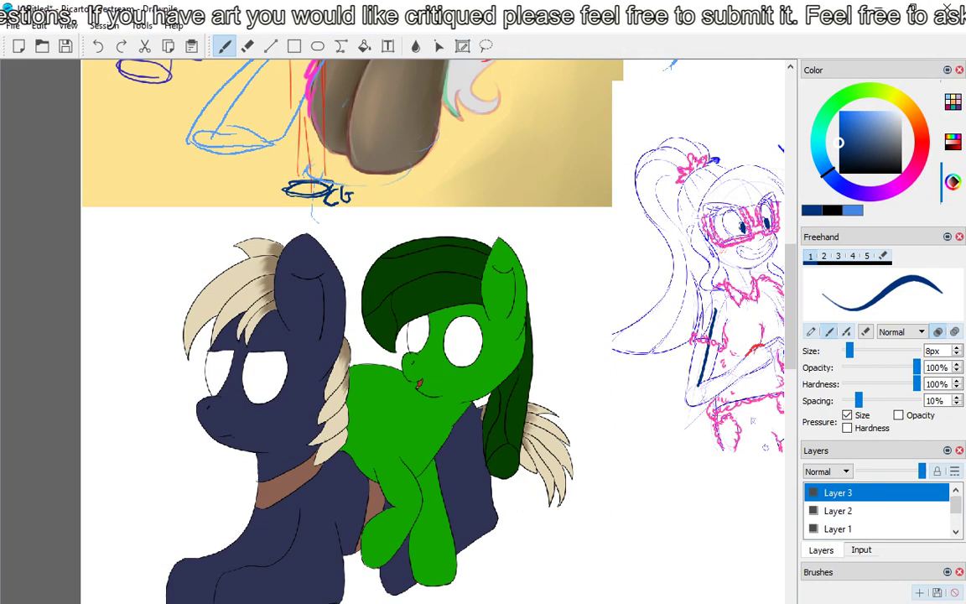
Draw dark crimson construction lines over the navy pony, with a head circle, neck, body and front leg outlines.
{"action": "key", "text": "alt+Tab"}
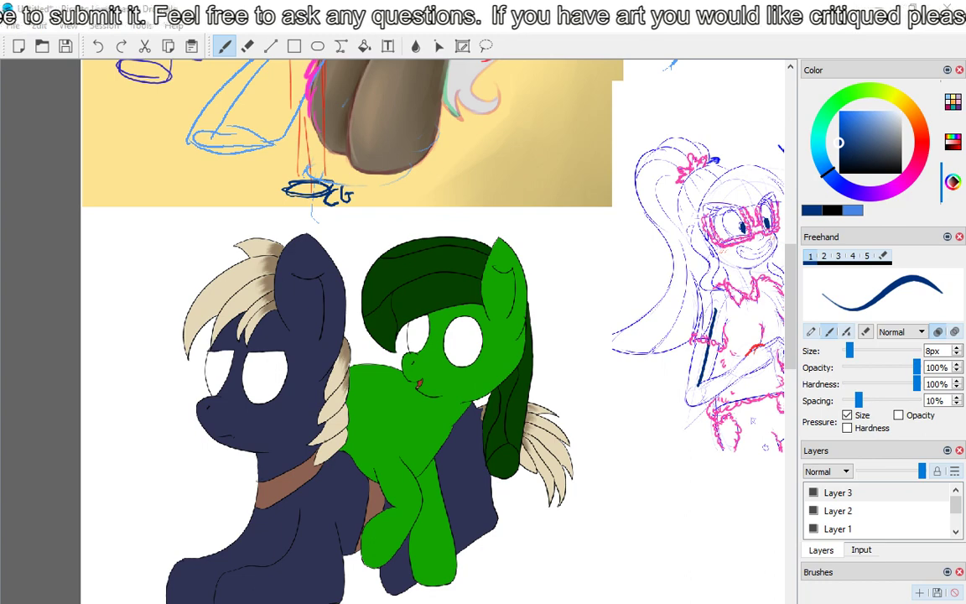
{"action": "left_click_drag", "start_coordinate": [796, 285], "coordinate": [790, 323]}
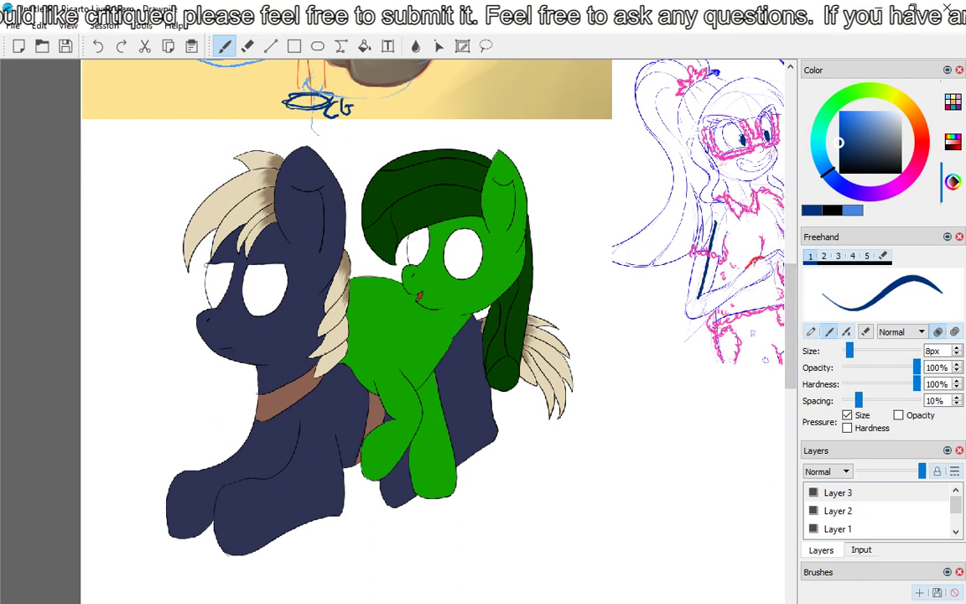
{"action": "left_click", "coordinate": [830, 107]}
{"action": "left_click", "coordinate": [925, 161]}
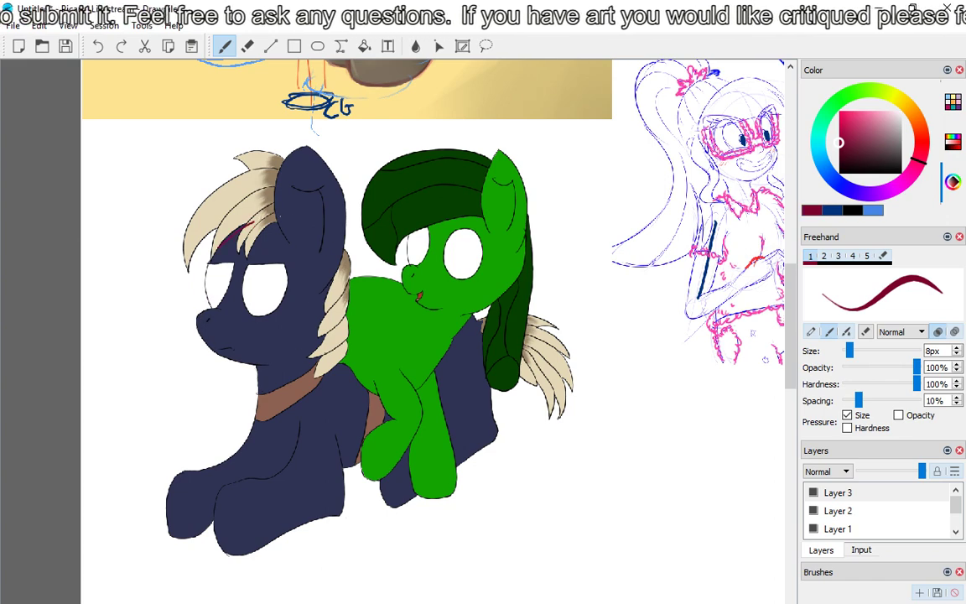
{"action": "left_click_drag", "start_coordinate": [226, 217], "coordinate": [211, 225]}
{"action": "left_click", "coordinate": [98, 46]}
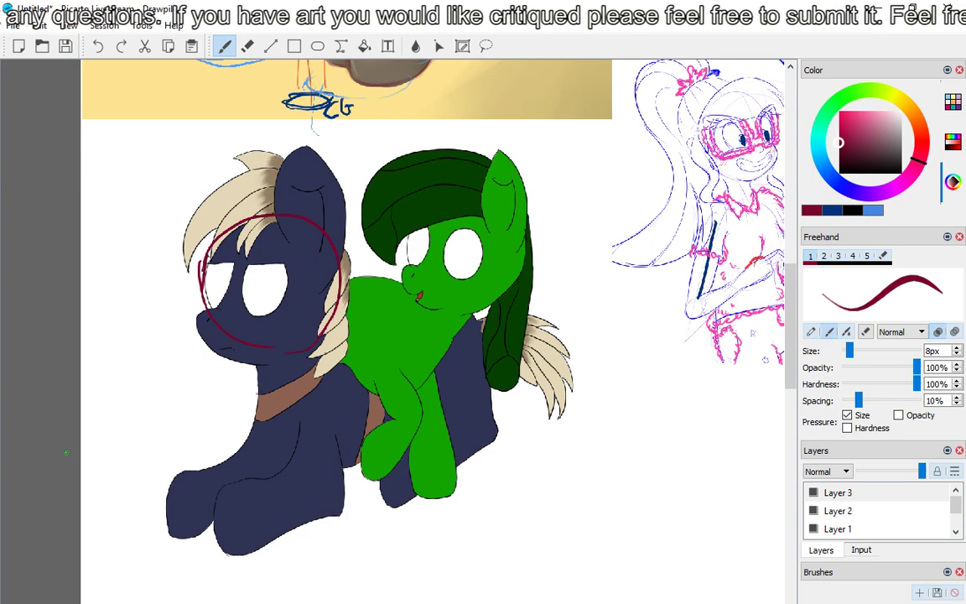
{"action": "left_click", "coordinate": [98, 46]}
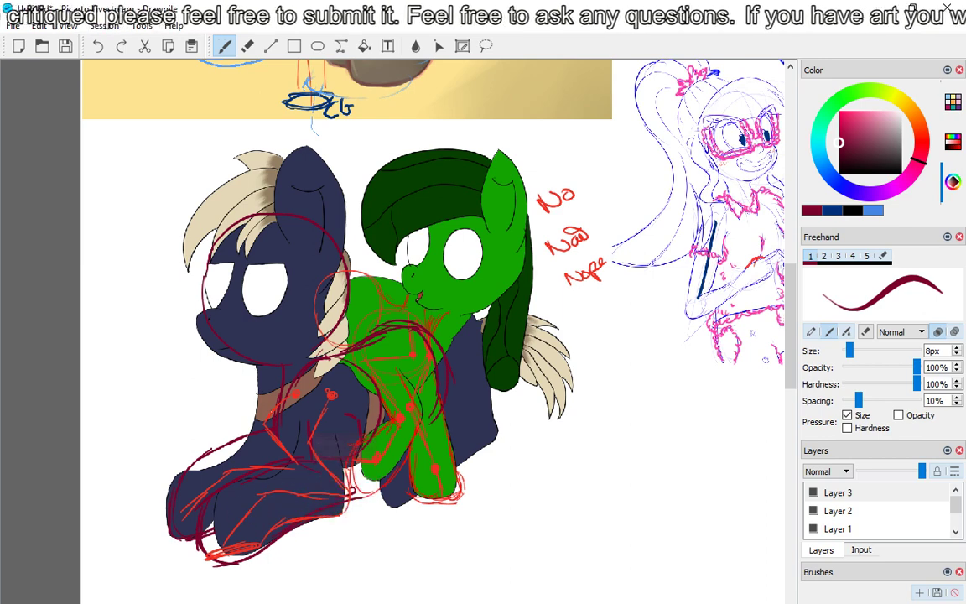
Draw a dark blue oval for a pony's head in the blank area beside the navy pony's tail.
{"action": "left_click", "coordinate": [845, 198]}
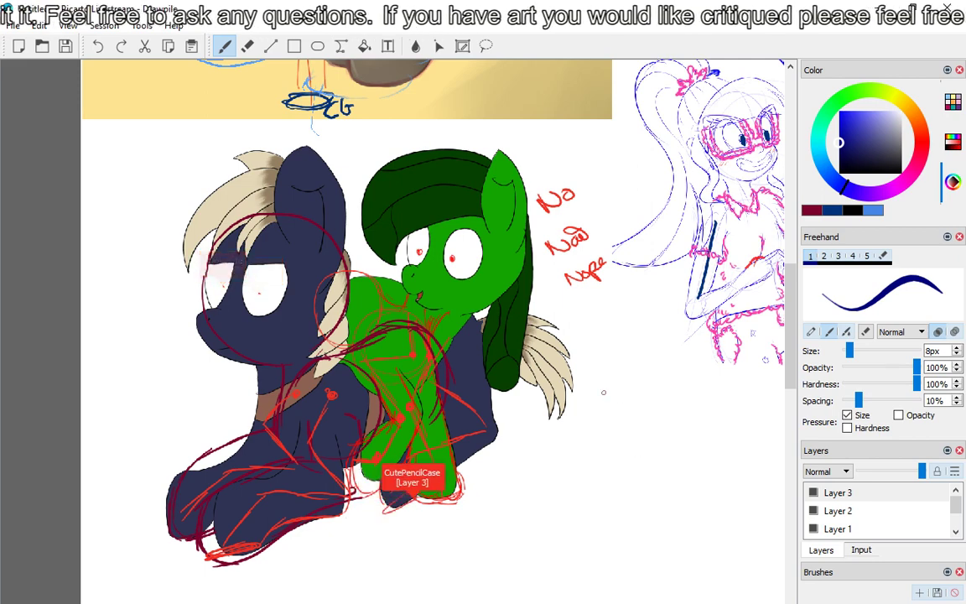
{"action": "left_click_drag", "start_coordinate": [597, 395], "coordinate": [595, 403]}
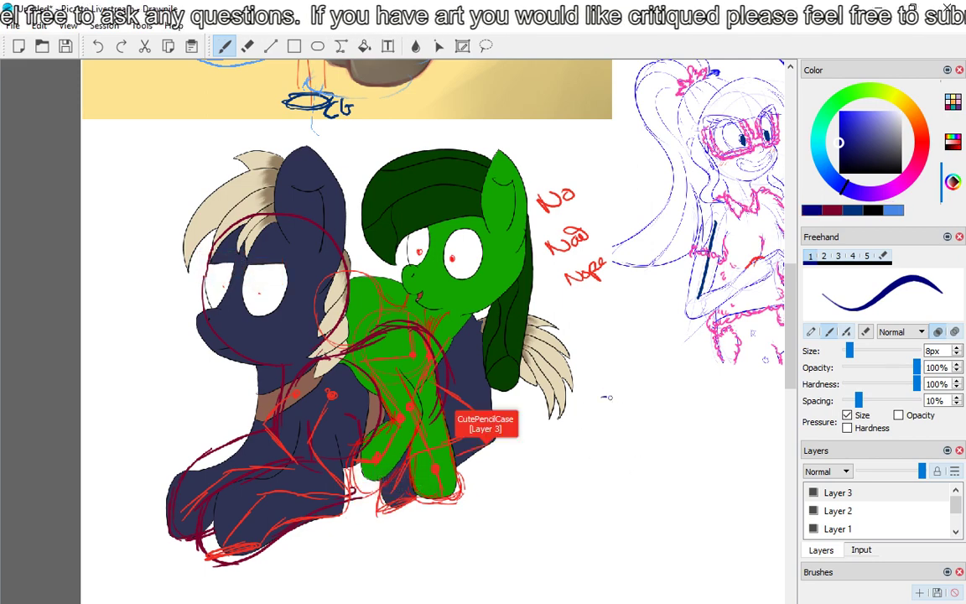
{"action": "key", "text": "ctrl+z"}
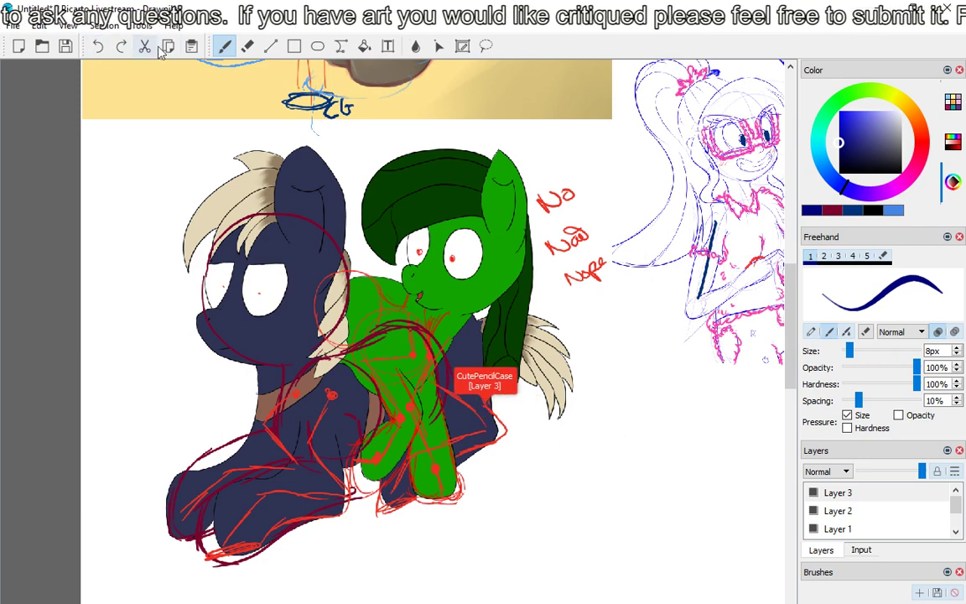
{"action": "left_click_drag", "start_coordinate": [623, 398], "coordinate": [604, 475]}
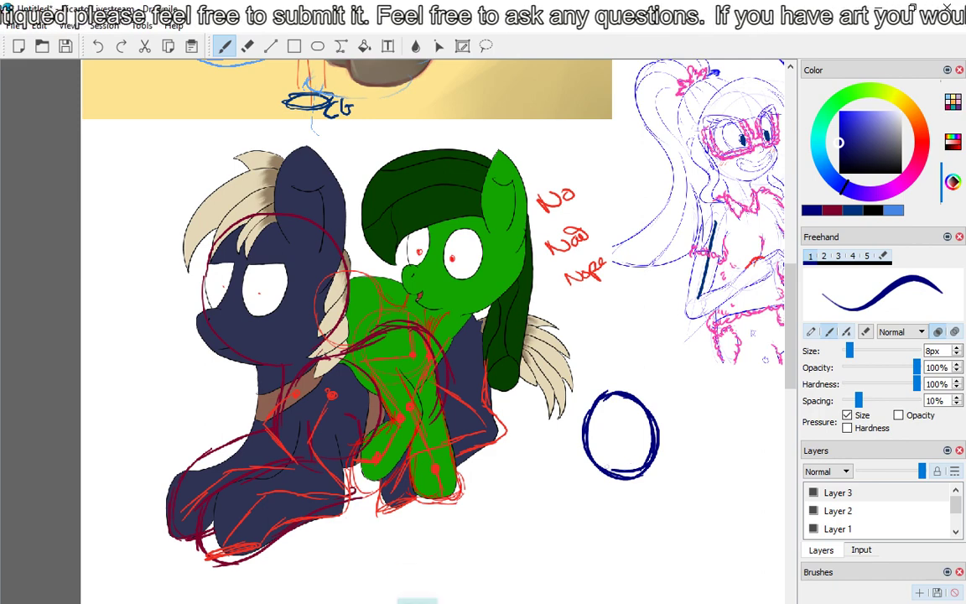
{"action": "scroll", "coordinate": [792, 352], "scroll_direction": "down", "scroll_amount": 2}
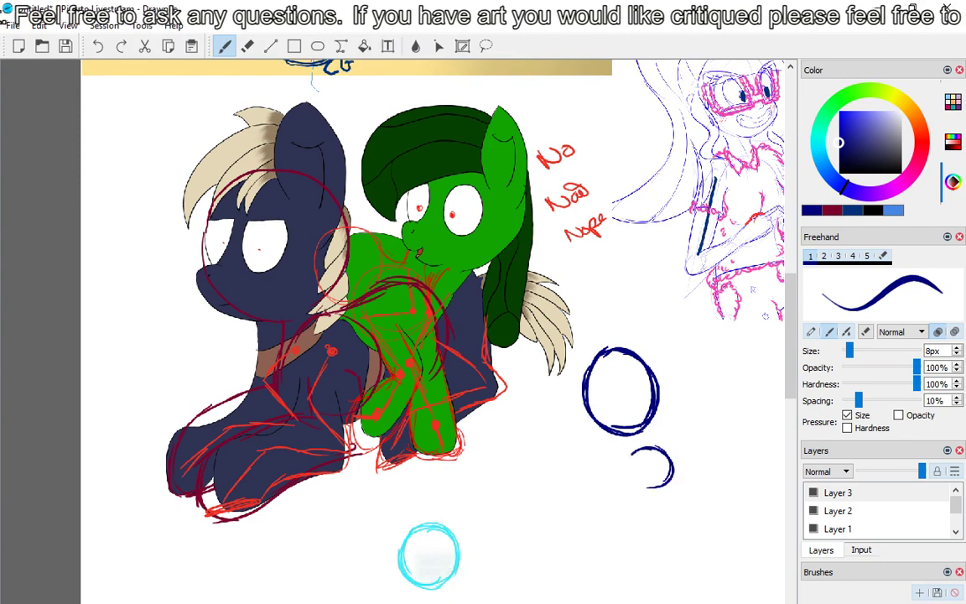
{"action": "mouse_move", "coordinate": [633, 450]}
{"action": "left_mouse_down"}
{"action": "mouse_move", "coordinate": [638, 489]}
{"action": "mouse_move", "coordinate": [697, 452]}
{"action": "mouse_move", "coordinate": [701, 484]}
{"action": "left_mouse_up"}
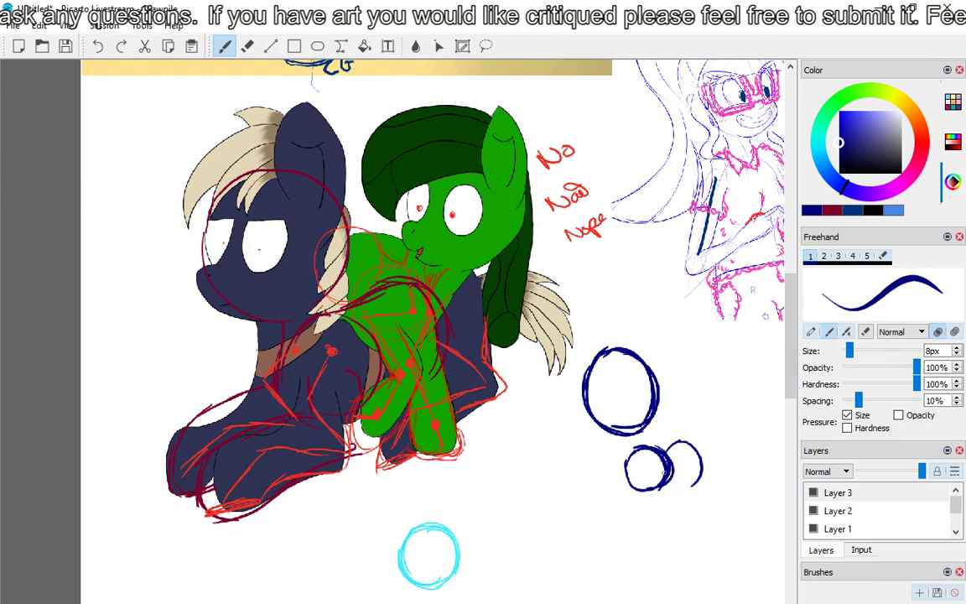
{"action": "left_click_drag", "start_coordinate": [675, 438], "coordinate": [700, 486]}
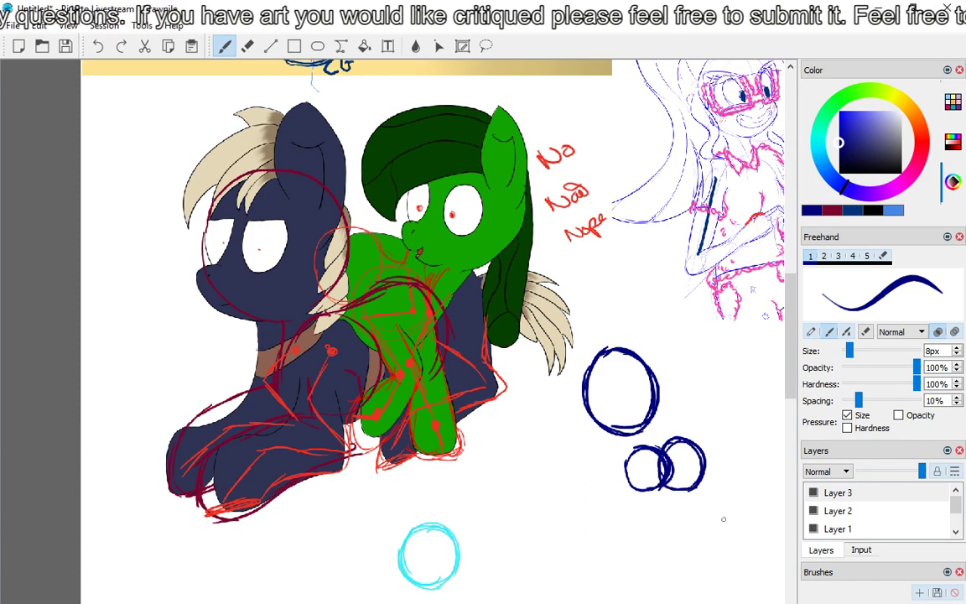
{"action": "left_click", "coordinate": [100, 49]}
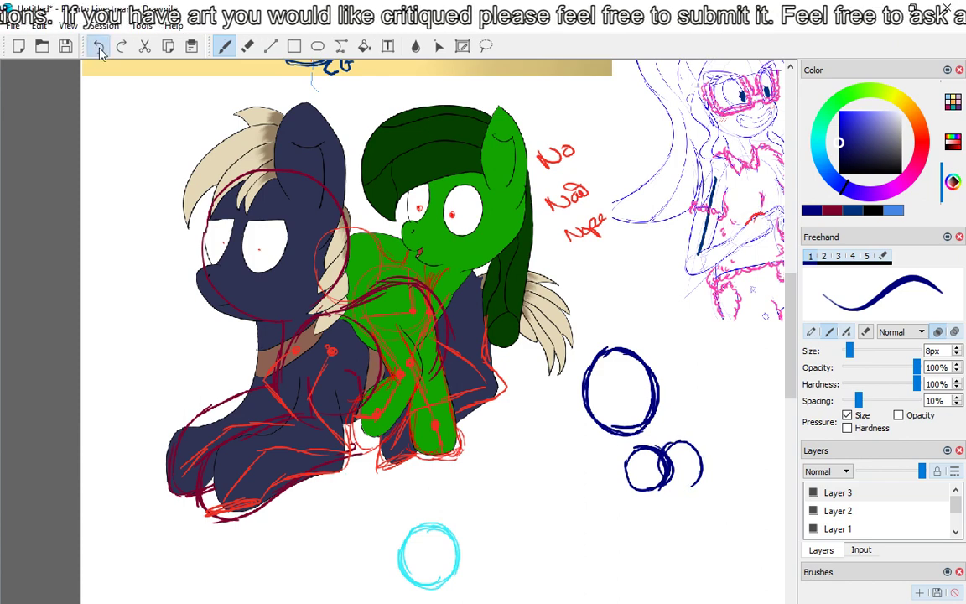
{"action": "left_click", "coordinate": [99, 48]}
{"action": "left_click", "coordinate": [100, 49]}
{"action": "left_click", "coordinate": [100, 48]}
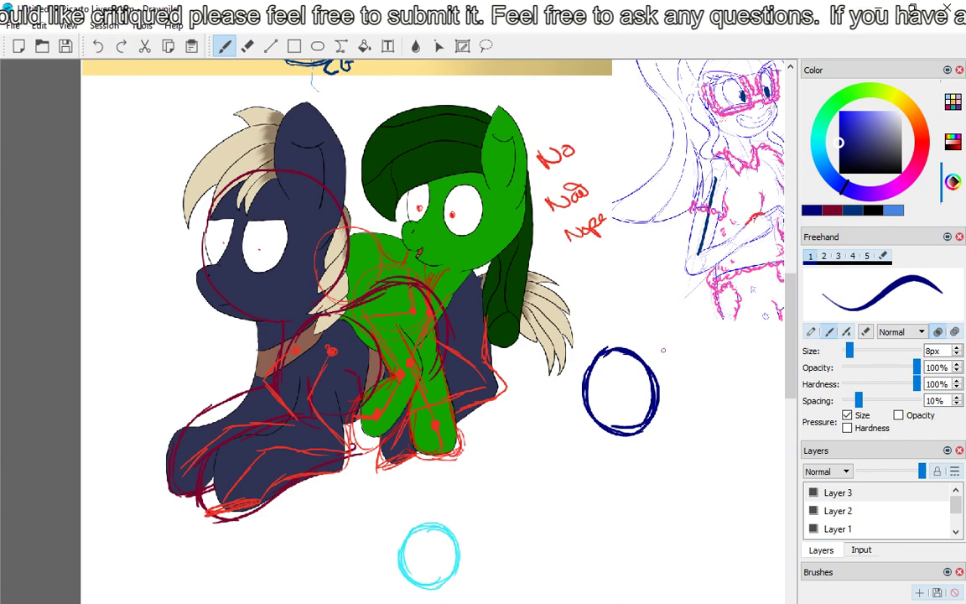
Mark the head's height beside the dark blue oval, and sketch two overlapping body circles joined to it by a neck.
{"action": "left_click_drag", "start_coordinate": [662, 352], "coordinate": [691, 352]}
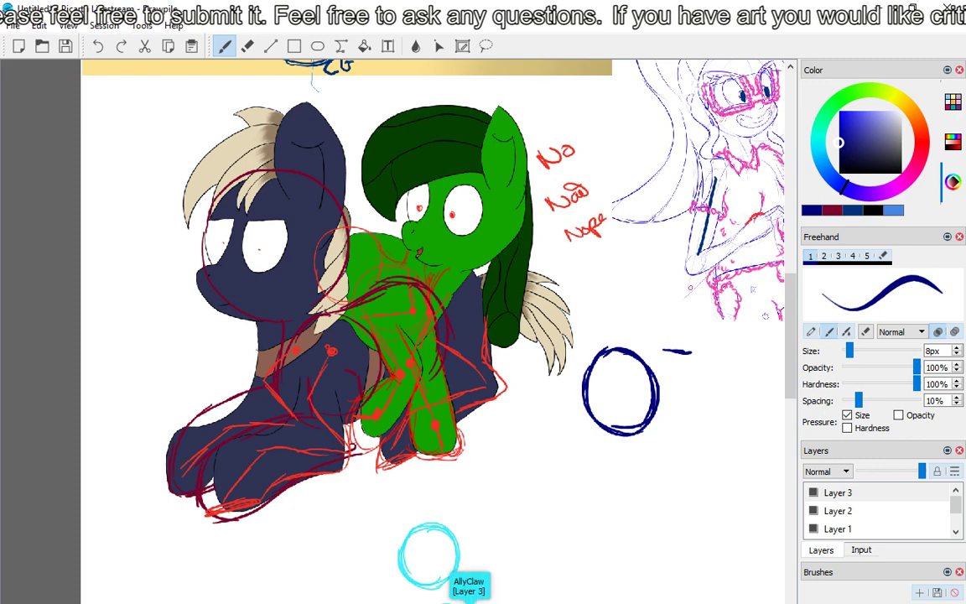
{"action": "left_click_drag", "start_coordinate": [667, 433], "coordinate": [689, 437]}
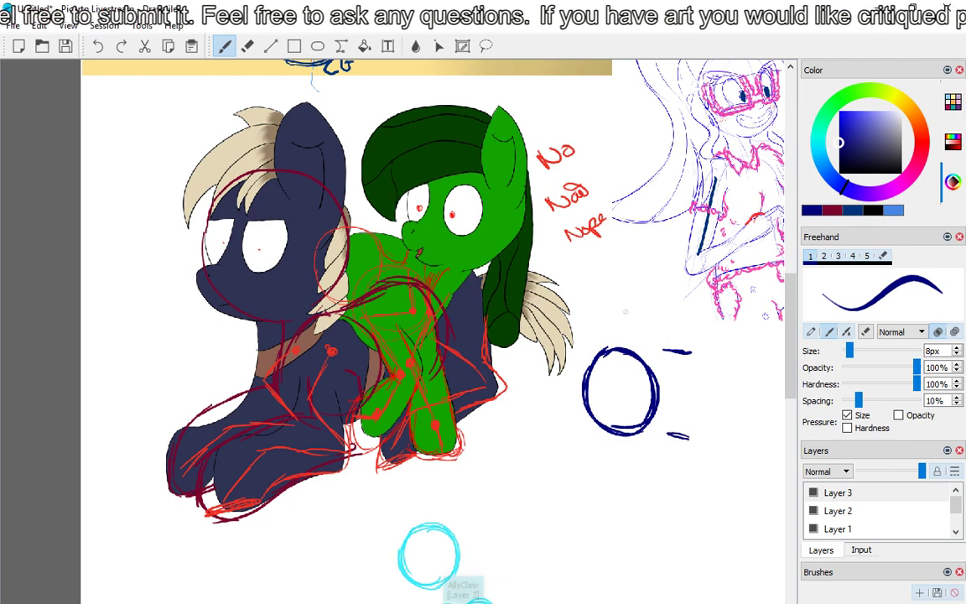
{"action": "left_click_drag", "start_coordinate": [673, 353], "coordinate": [671, 416]}
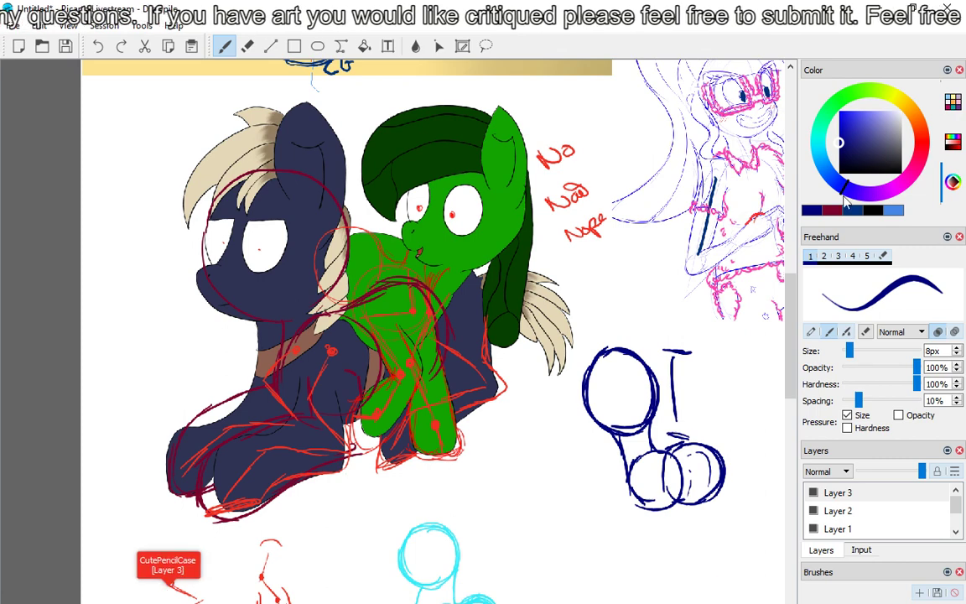
Draw a purple shoulder joint dot and foreleg outlines on the front body circle of the sketched pony.
{"action": "left_click", "coordinate": [879, 191]}
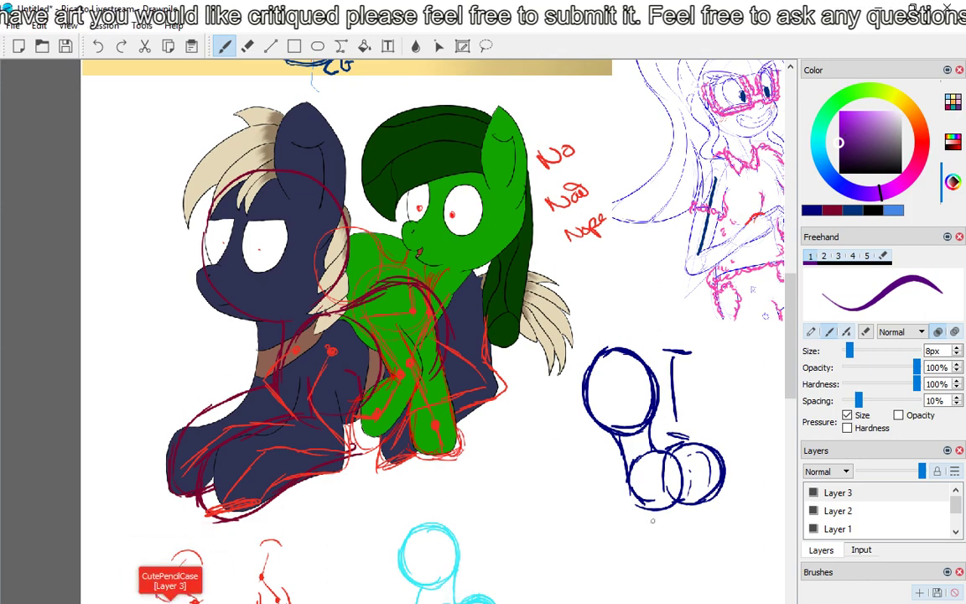
{"action": "left_click_drag", "start_coordinate": [789, 285], "coordinate": [788, 344]}
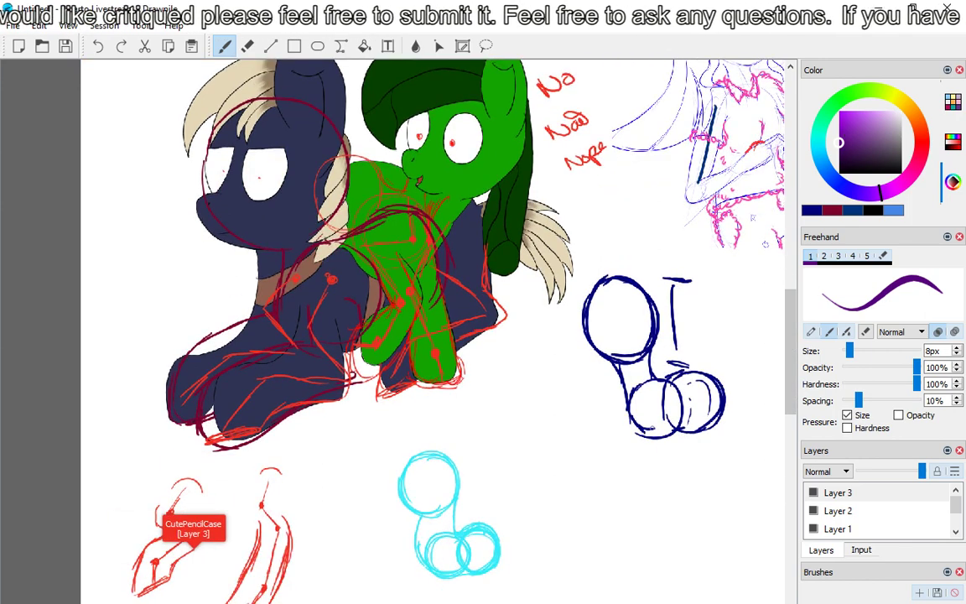
{"action": "left_click", "coordinate": [649, 418]}
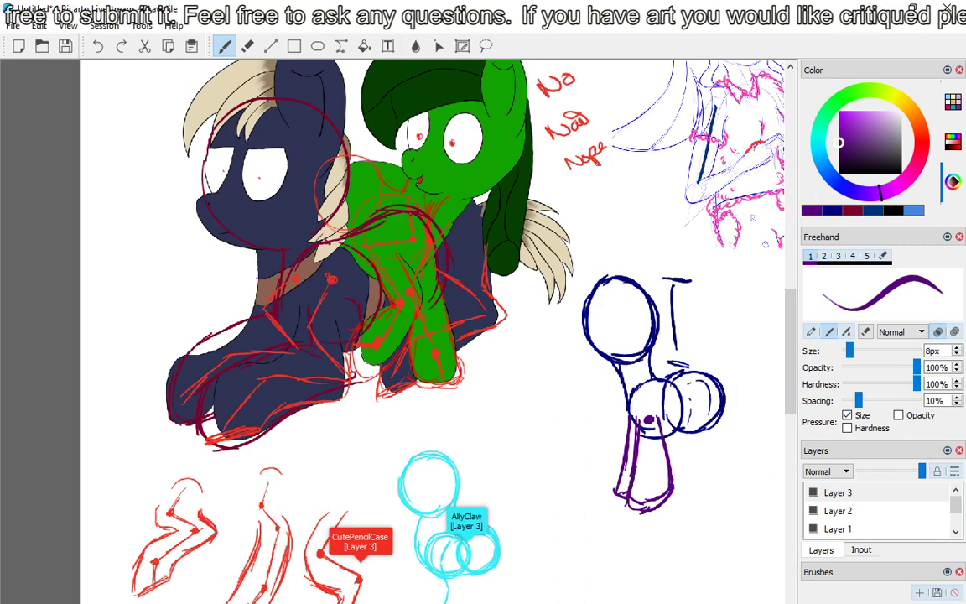
Draw a green hip joint dot, thigh oval and lower hind leg on the rear body circle.
{"action": "left_click", "coordinate": [833, 103]}
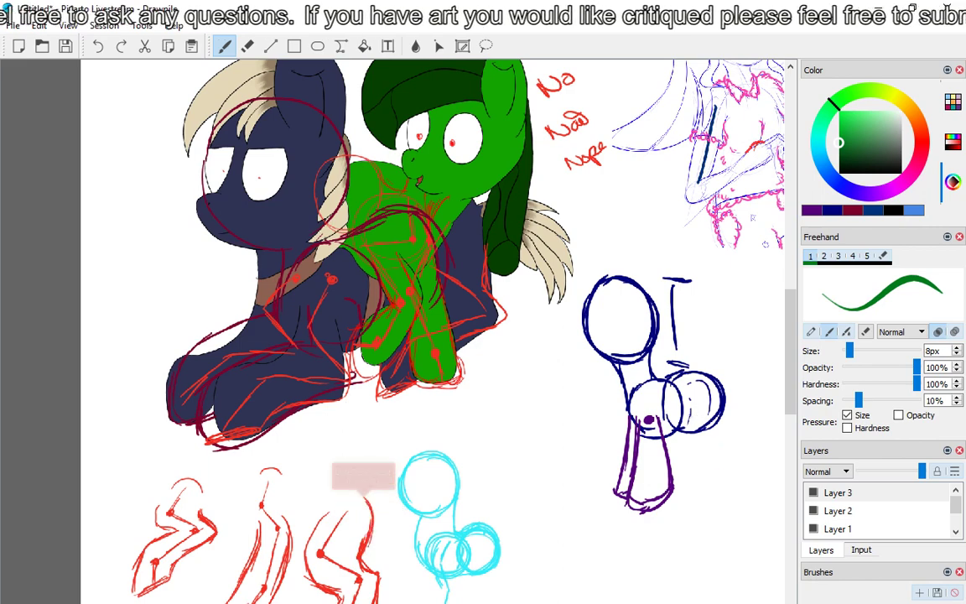
{"action": "left_click", "coordinate": [703, 399]}
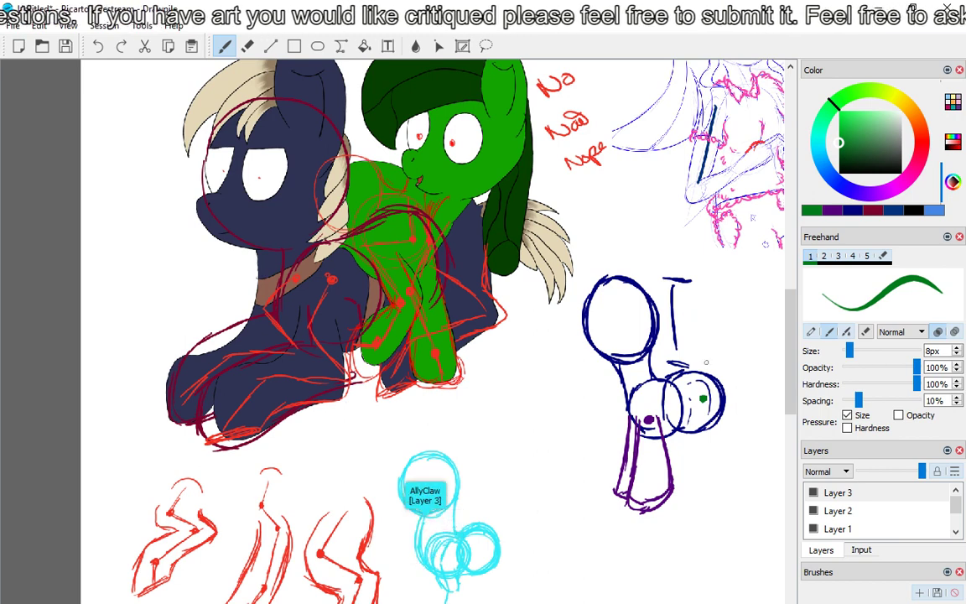
{"action": "mouse_move", "coordinate": [685, 391]}
{"action": "left_mouse_down"}
{"action": "mouse_move", "coordinate": [685, 412]}
{"action": "mouse_move", "coordinate": [703, 430]}
{"action": "left_mouse_up"}
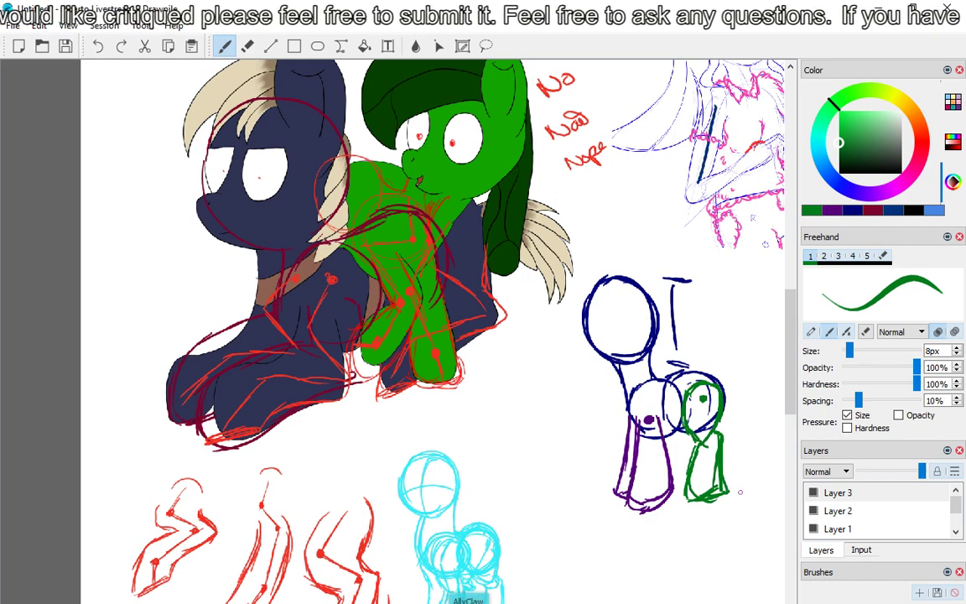
Add the sketched pony's skeleton, with an olive green spine and jointed foreleg and blue hind leg bones with joint dots.
{"action": "left_click", "coordinate": [846, 120]}
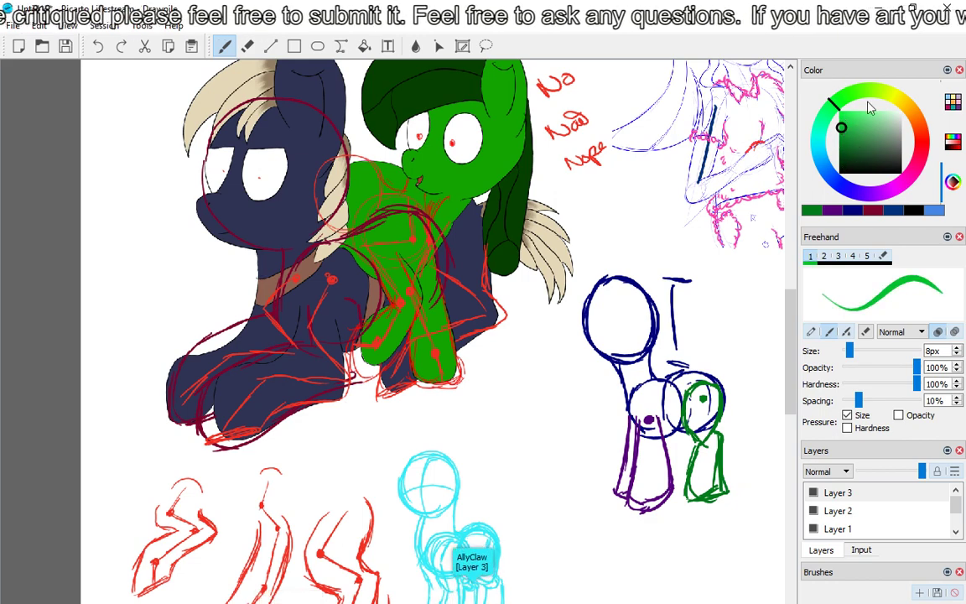
{"action": "left_click", "coordinate": [875, 90]}
{"action": "left_click", "coordinate": [840, 136]}
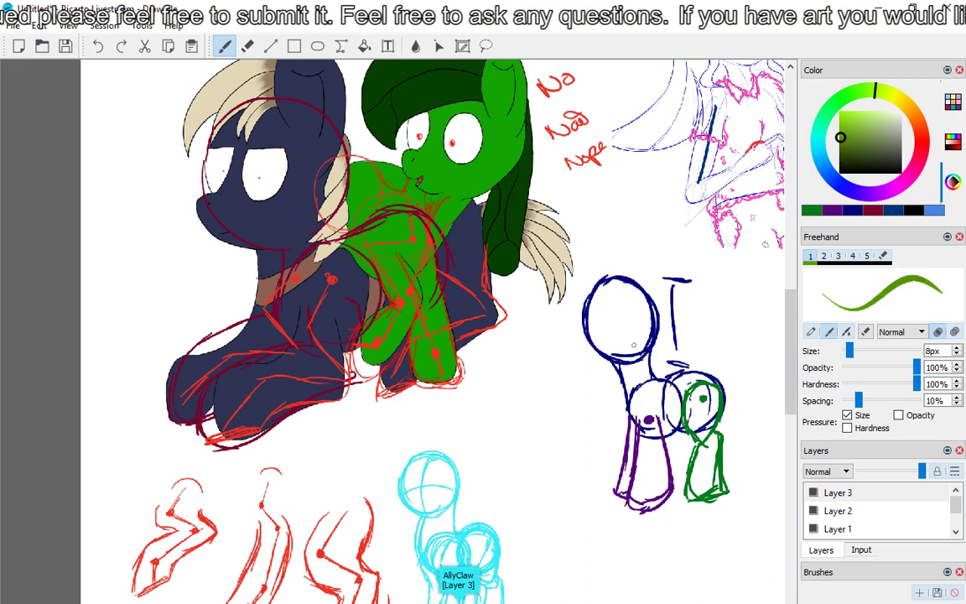
{"action": "mouse_move", "coordinate": [638, 325]}
{"action": "left_mouse_down"}
{"action": "mouse_move", "coordinate": [637, 374]}
{"action": "mouse_move", "coordinate": [702, 379]}
{"action": "left_mouse_up"}
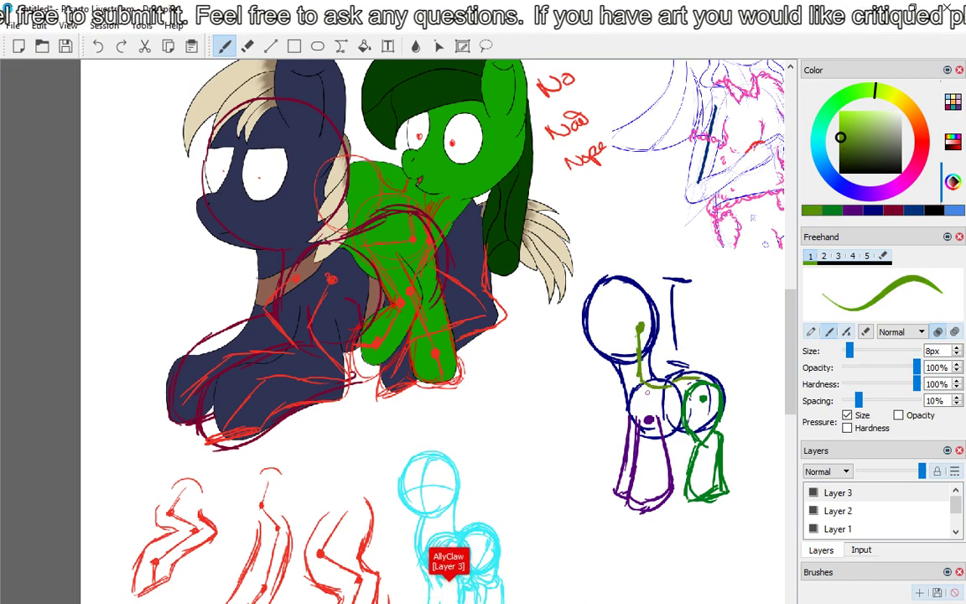
{"action": "left_click", "coordinate": [648, 418]}
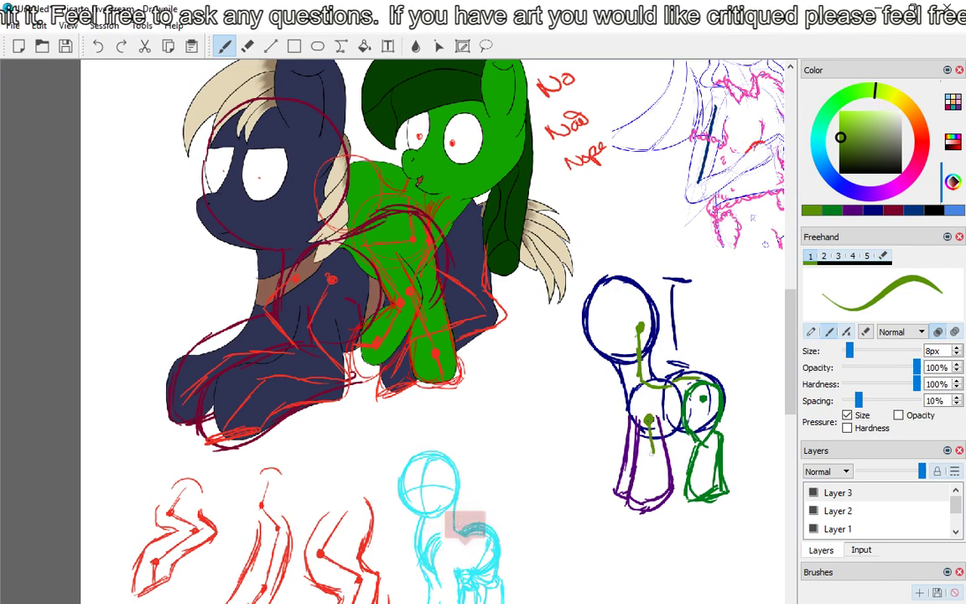
{"action": "left_click_drag", "start_coordinate": [648, 419], "coordinate": [650, 484]}
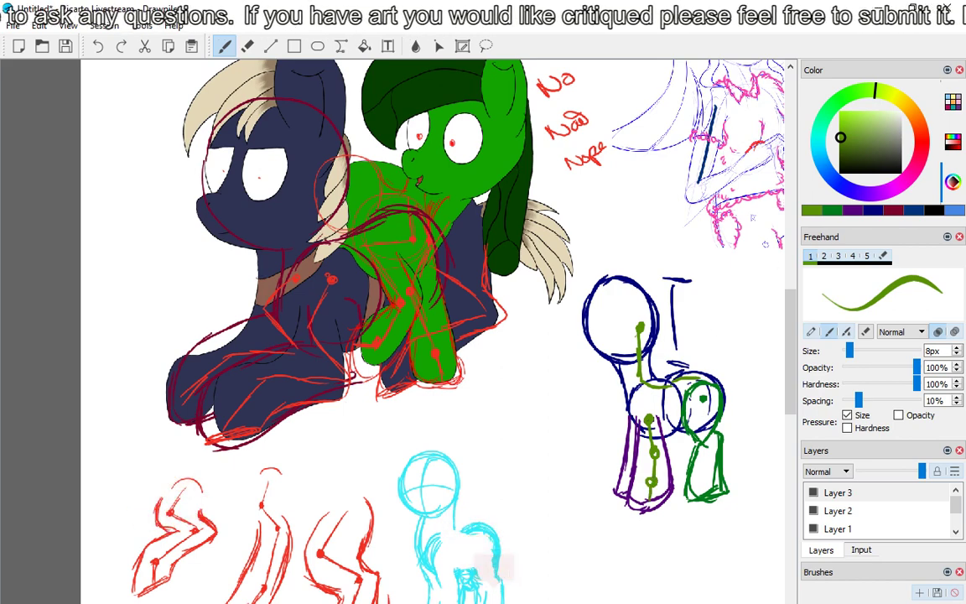
{"action": "left_click_drag", "start_coordinate": [634, 358], "coordinate": [635, 405]}
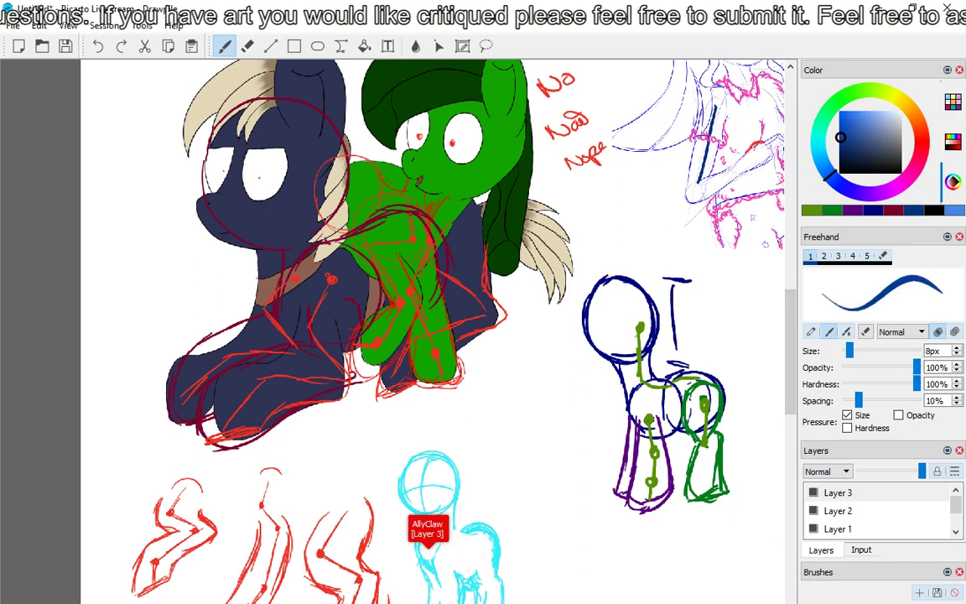
{"action": "left_click_drag", "start_coordinate": [702, 399], "coordinate": [703, 411]}
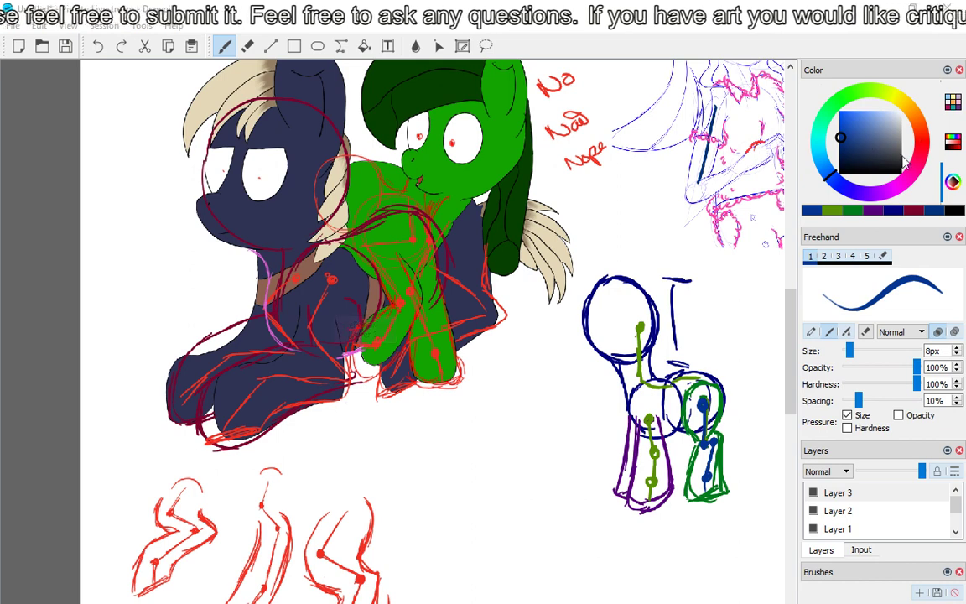
Redraw the navy pony's near foreleg and chest lines in magenta, and mark its back beside the green pony.
{"action": "mouse_move", "coordinate": [891, 113]}
{"action": "left_mouse_down"}
{"action": "mouse_move", "coordinate": [872, 90]}
{"action": "mouse_move", "coordinate": [864, 195]}
{"action": "mouse_move", "coordinate": [897, 184]}
{"action": "left_mouse_up"}
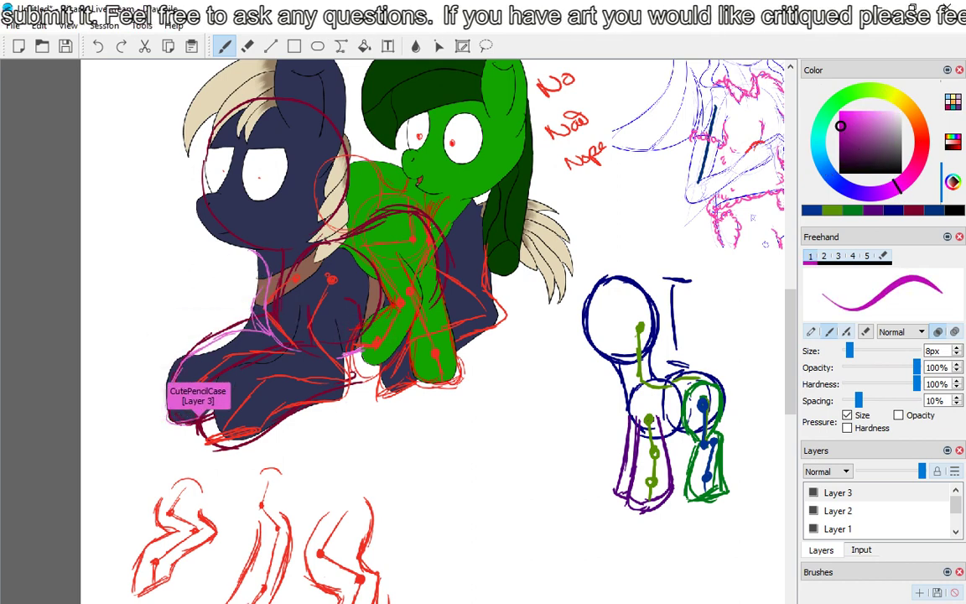
{"action": "left_click", "coordinate": [840, 125]}
{"action": "left_click_drag", "start_coordinate": [437, 215], "coordinate": [453, 270]}
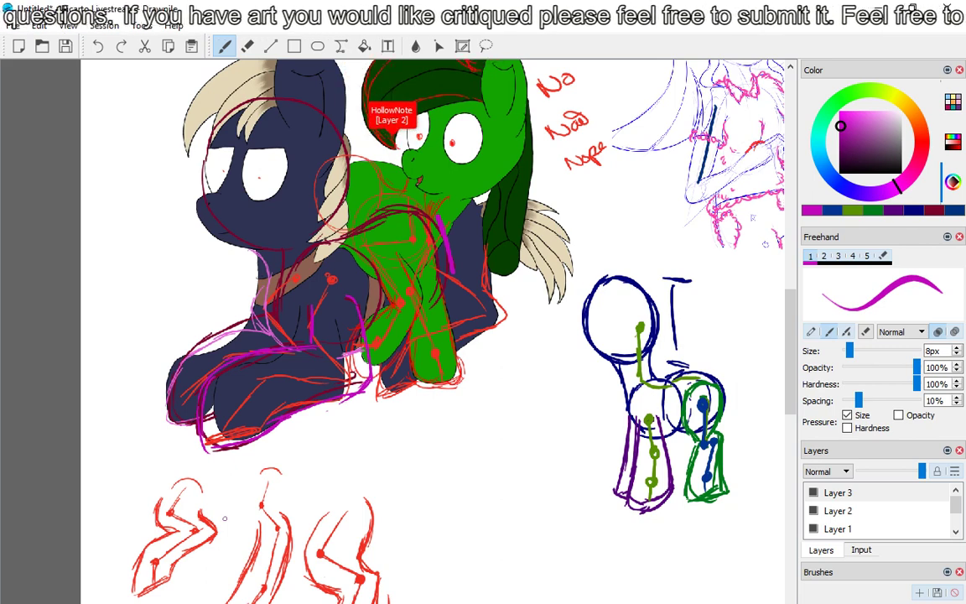
{"action": "scroll", "coordinate": [792, 373], "scroll_direction": "up", "scroll_amount": 1}
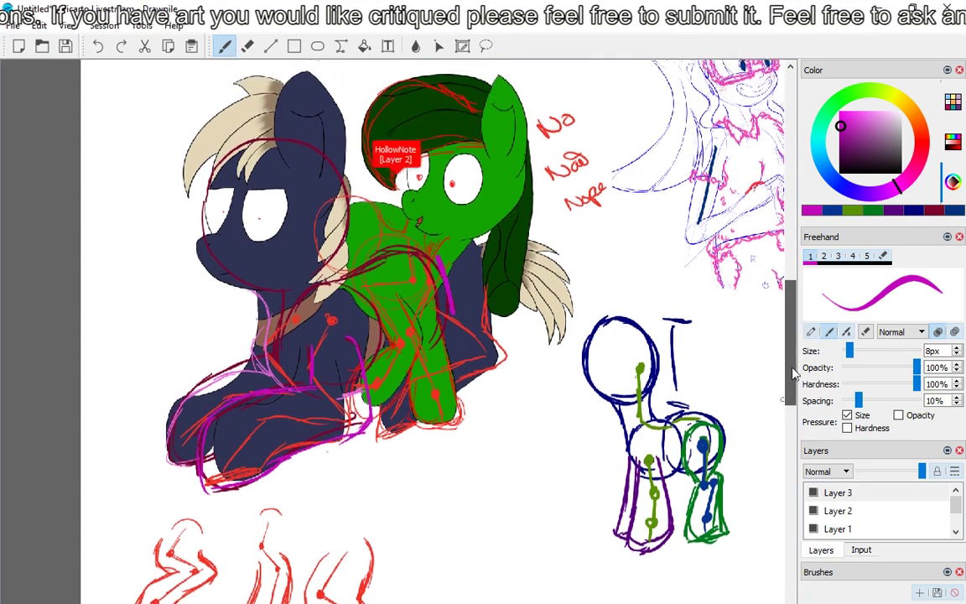
{"action": "scroll", "coordinate": [792, 373], "scroll_direction": "down", "scroll_amount": 1}
{"action": "scroll", "coordinate": [801, 376], "scroll_direction": "up", "scroll_amount": 1}
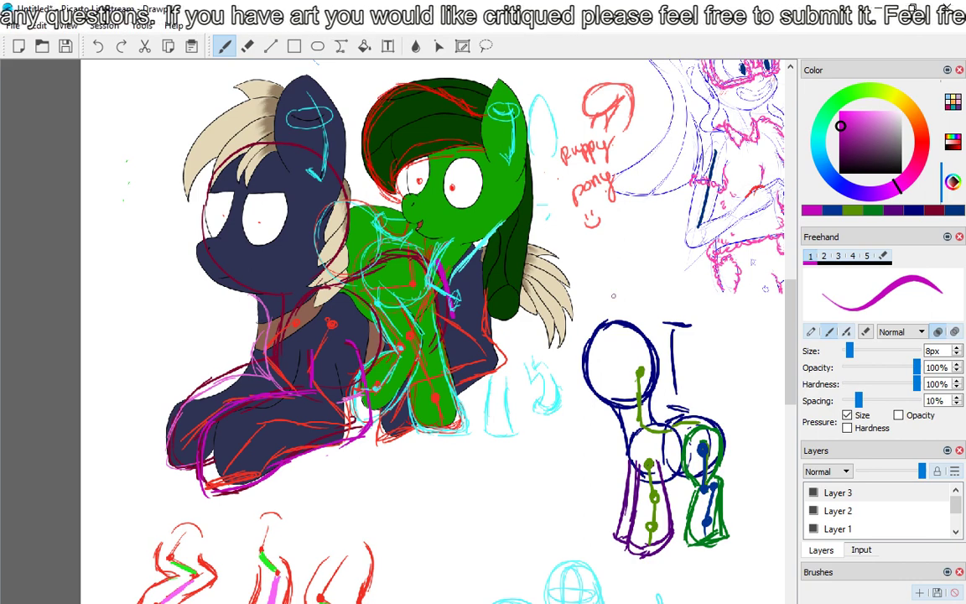
{"action": "scroll", "coordinate": [613, 295], "scroll_direction": "down", "scroll_amount": 3}
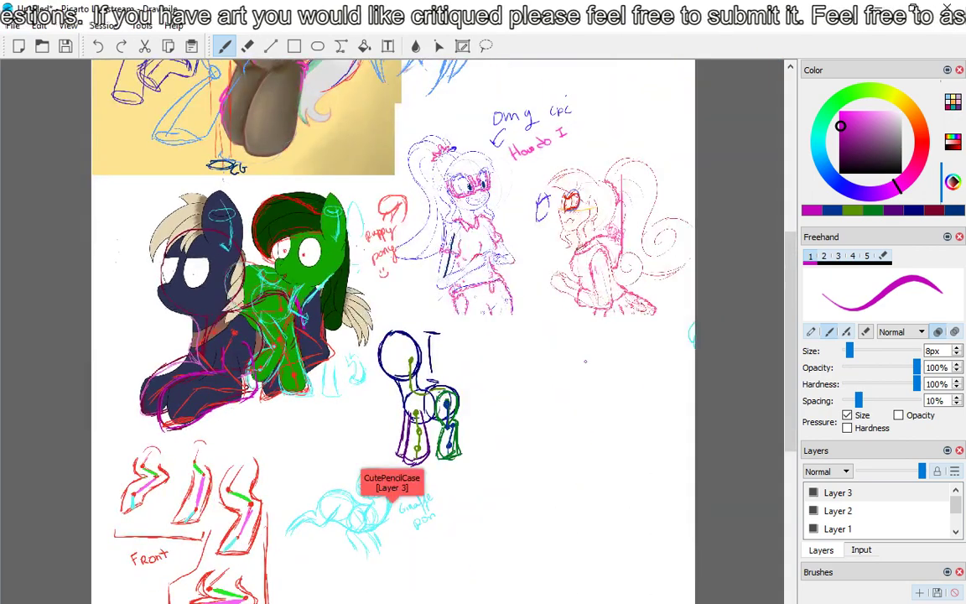
{"action": "left_click_drag", "start_coordinate": [588, 381], "coordinate": [598, 270]}
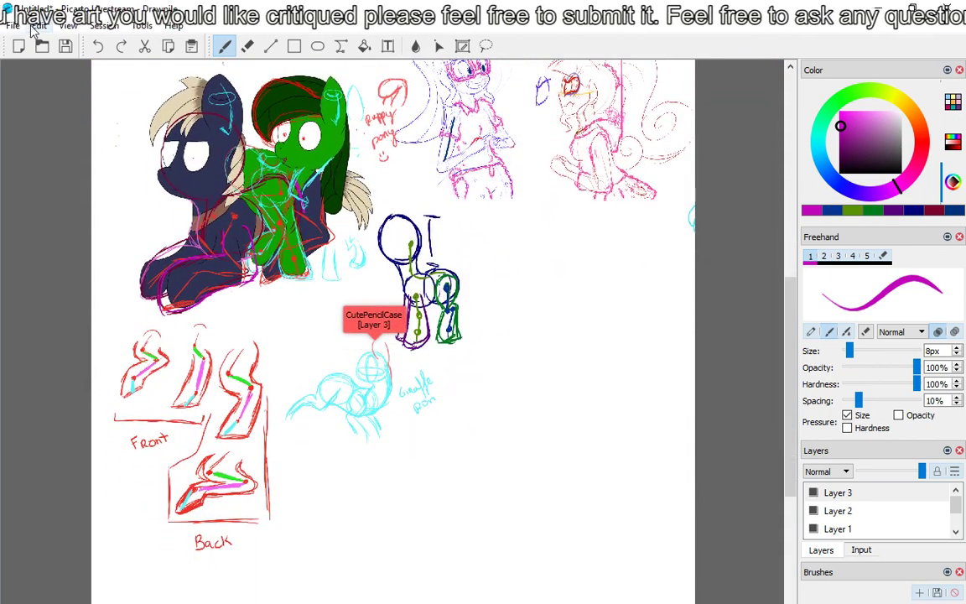
{"action": "left_click", "coordinate": [39, 26]}
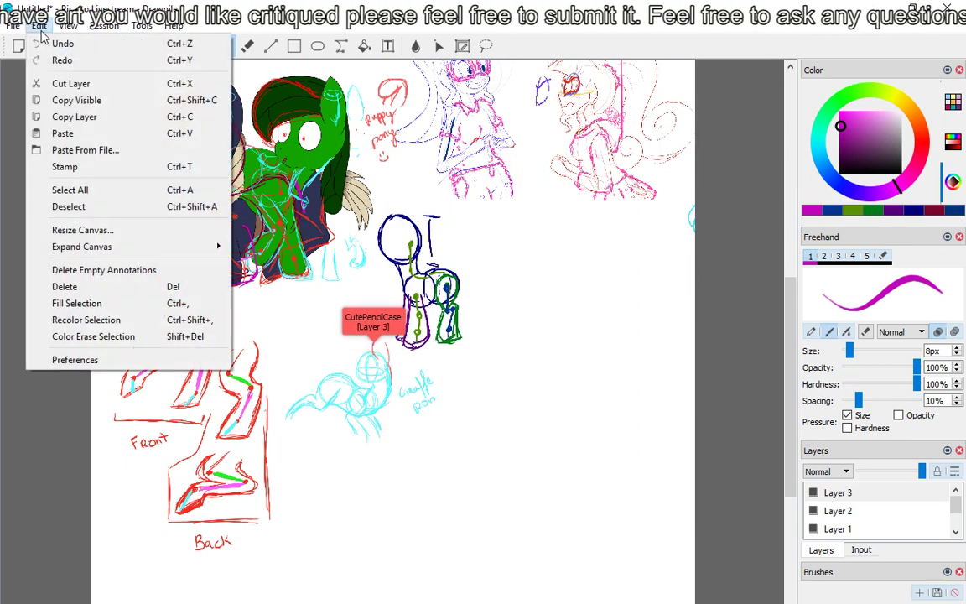
{"action": "left_click", "coordinate": [96, 149]}
{"action": "double_click", "coordinate": [726, 168]}
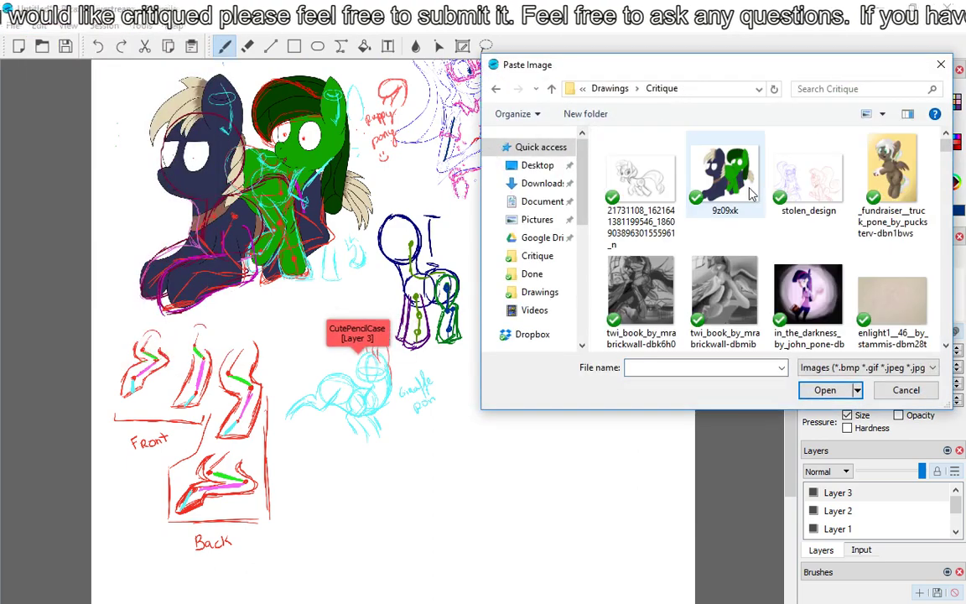
{"action": "double_click", "coordinate": [650, 170]}
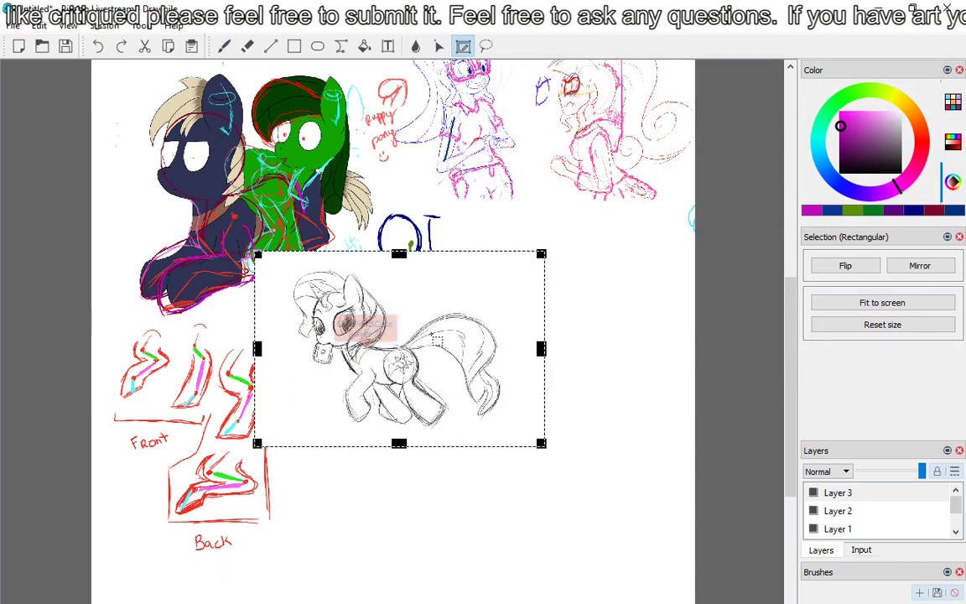
{"action": "key", "text": "Escape"}
{"action": "key", "text": "b"}
Paste the black-and-white walking unicorn sketch from the Critique folder onto the Foreground layer.
{"action": "scroll", "coordinate": [909, 524], "scroll_direction": "down", "scroll_amount": 2}
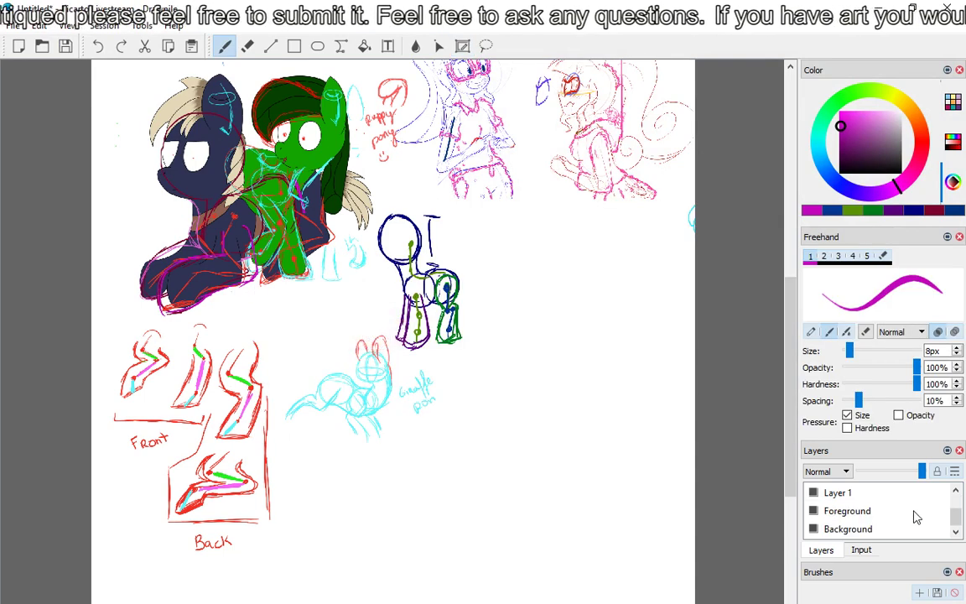
{"action": "left_click", "coordinate": [874, 512]}
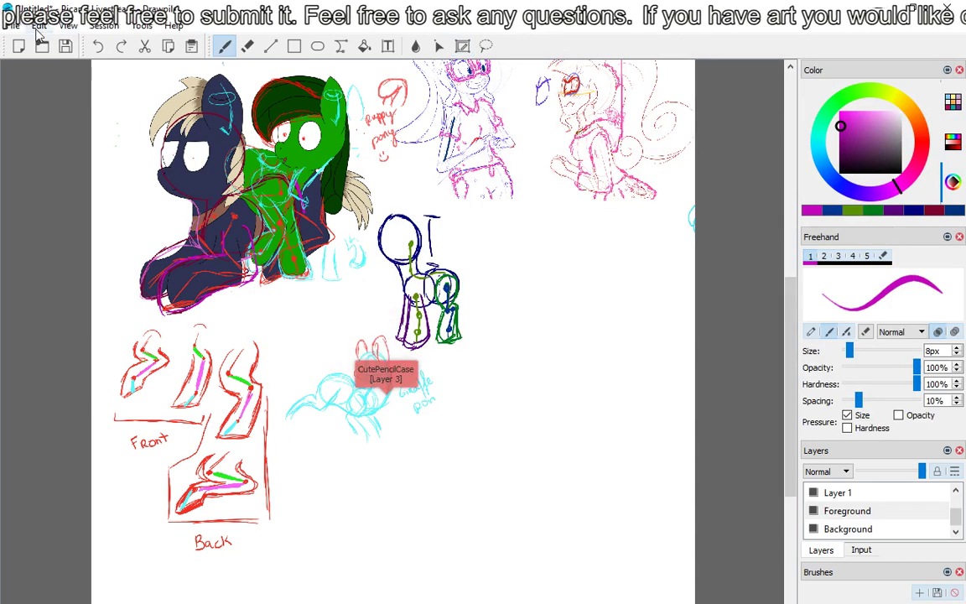
{"action": "left_click", "coordinate": [39, 27]}
{"action": "left_click", "coordinate": [79, 148]}
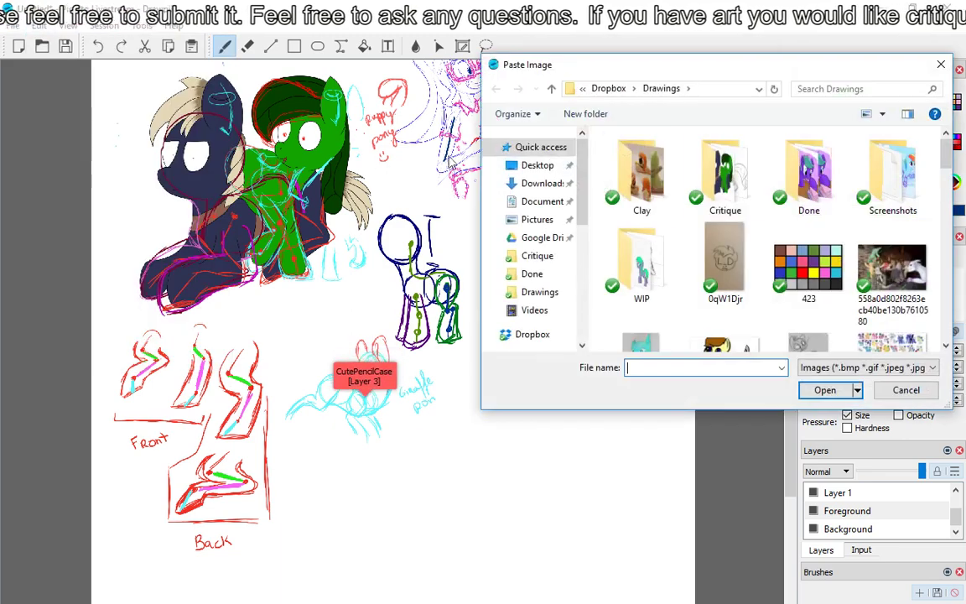
{"action": "double_click", "coordinate": [722, 174]}
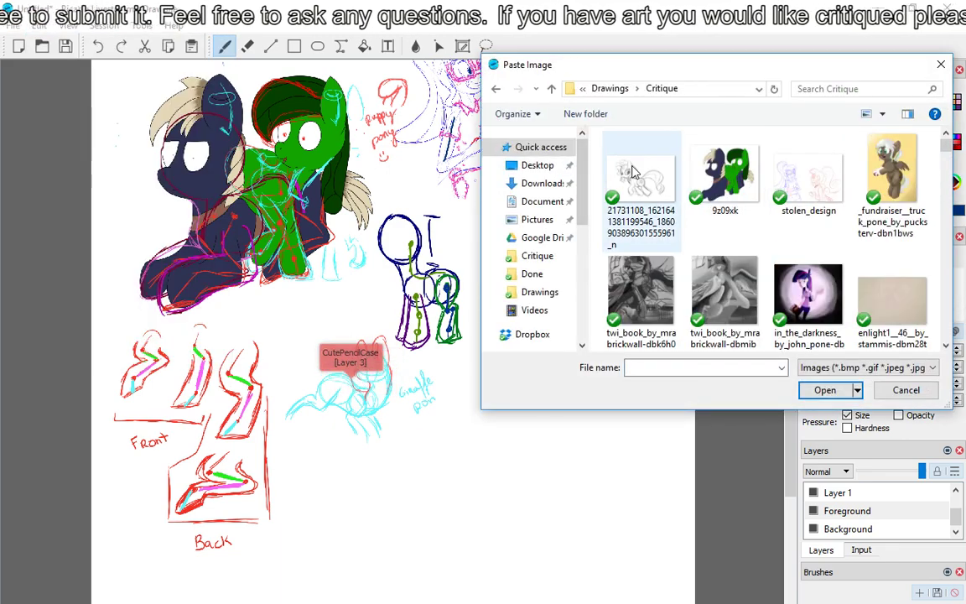
{"action": "double_click", "coordinate": [635, 172]}
Place the pasted unicorn sketch in the blank area beside the navy pony skeleton, and make Layer 3 the active layer.
{"action": "mouse_move", "coordinate": [397, 438]}
{"action": "left_mouse_down"}
{"action": "mouse_move", "coordinate": [503, 569]}
{"action": "mouse_move", "coordinate": [543, 567]}
{"action": "left_mouse_up"}
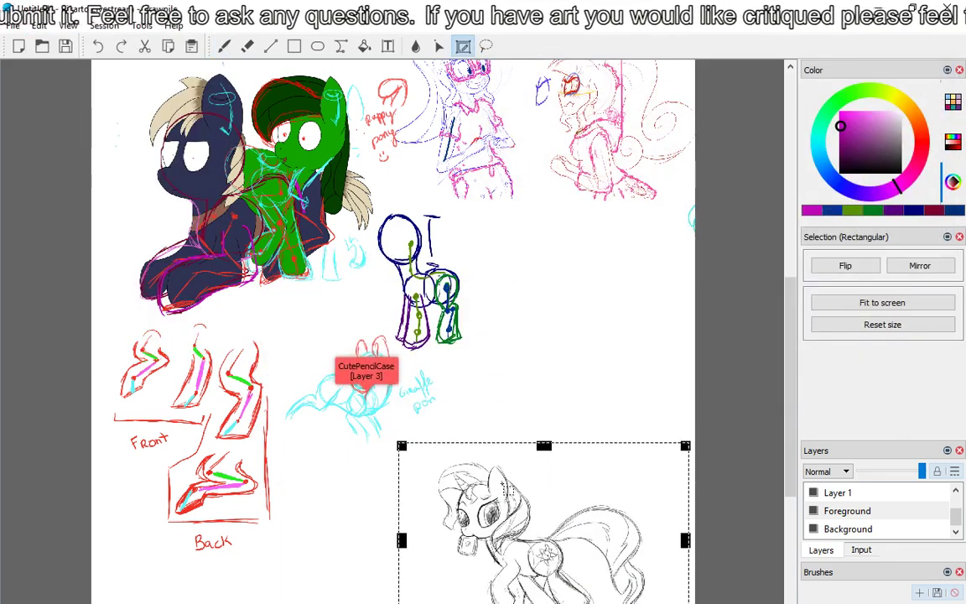
{"action": "mouse_move", "coordinate": [497, 438]}
{"action": "left_mouse_down"}
{"action": "mouse_move", "coordinate": [520, 347]}
{"action": "mouse_move", "coordinate": [537, 173]}
{"action": "left_mouse_up"}
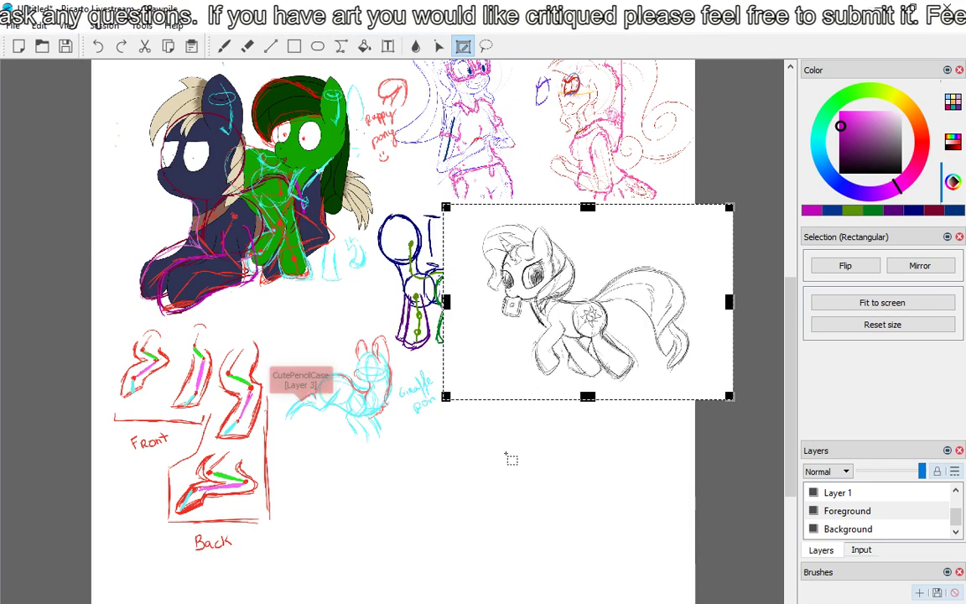
{"action": "key", "text": "b"}
{"action": "scroll", "coordinate": [882, 511], "scroll_direction": "up", "scroll_amount": 2}
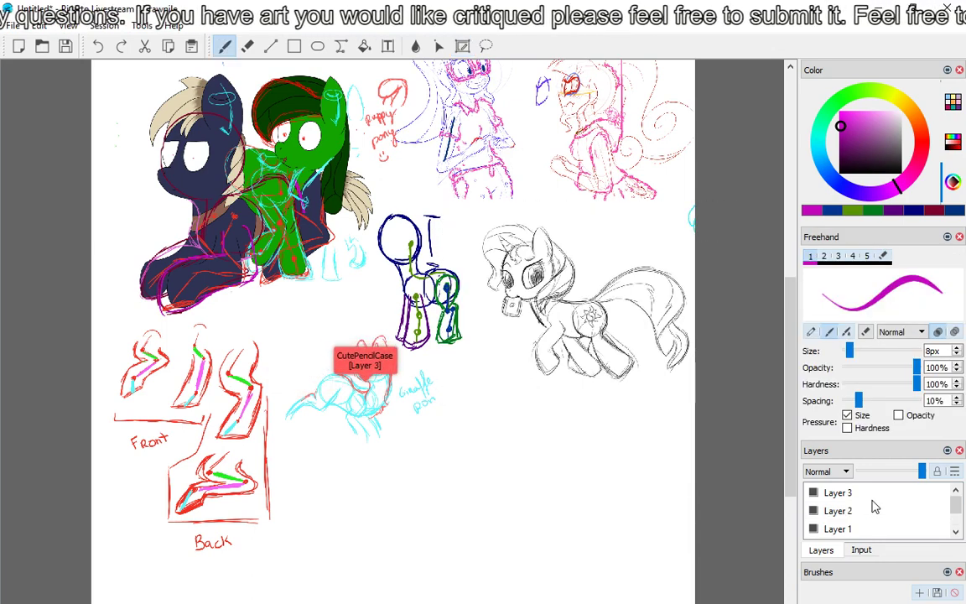
{"action": "left_click", "coordinate": [872, 500]}
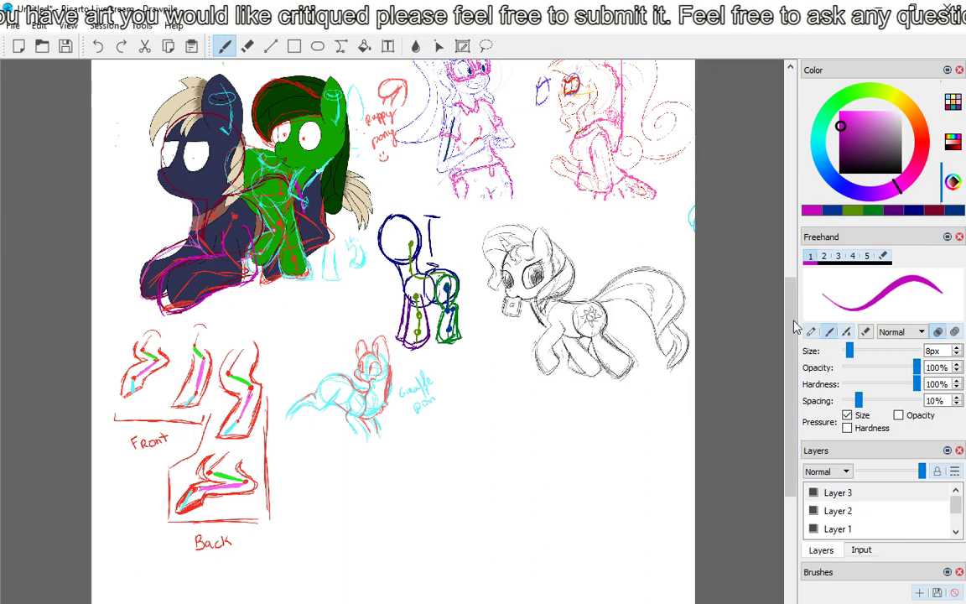
Examine the whole unicorn sketch up close, including its head, body, legs and tail.
{"action": "left_click_drag", "start_coordinate": [795, 327], "coordinate": [787, 295]}
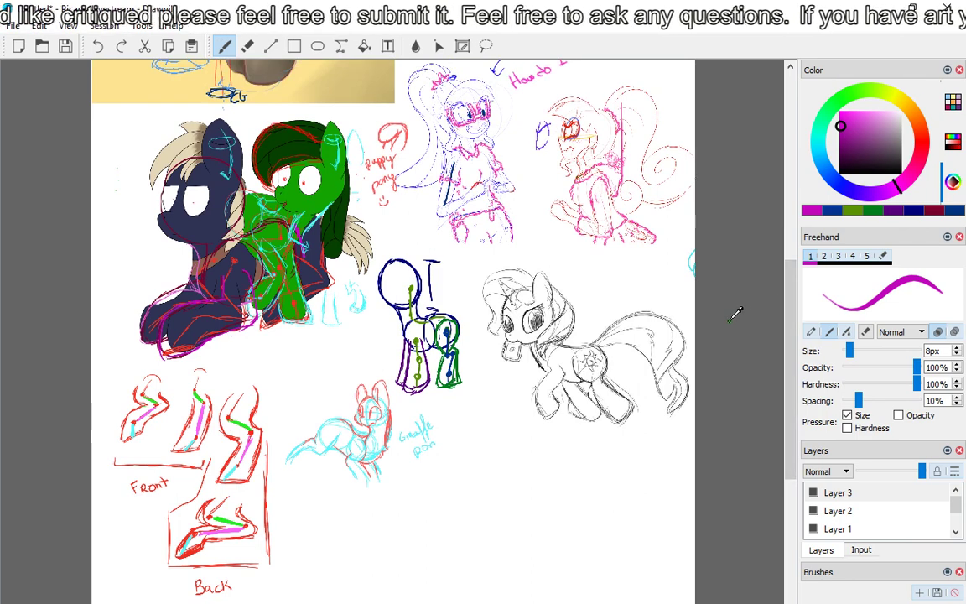
{"action": "key", "text": "ctrl+plus"}
{"action": "key", "text": "ctrl+plus"}
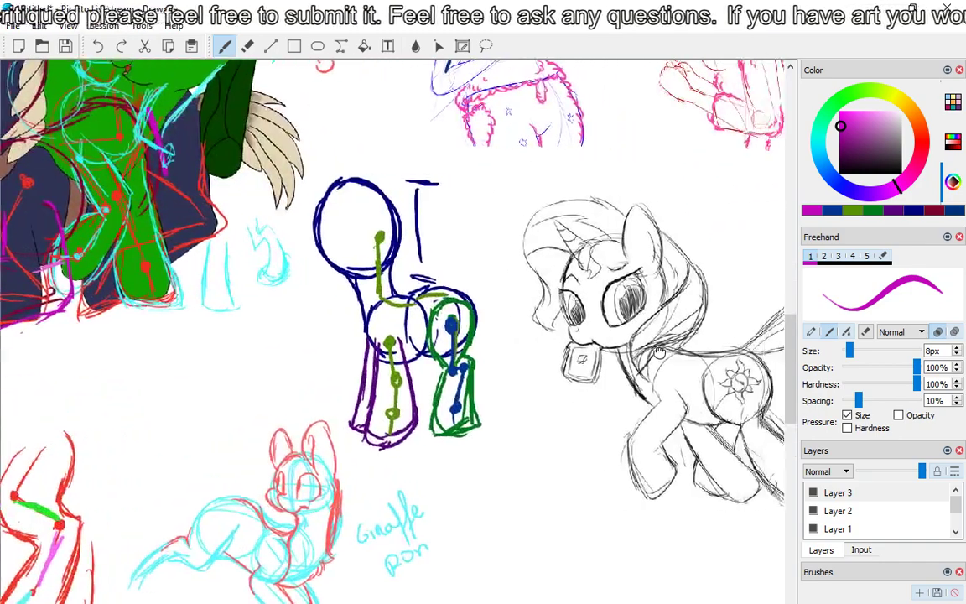
{"action": "scroll", "coordinate": [356, 335], "scroll_direction": "up", "scroll_amount": 2}
{"action": "mouse_move", "coordinate": [660, 352]}
{"action": "left_mouse_down"}
{"action": "mouse_move", "coordinate": [355, 335]}
{"action": "mouse_move", "coordinate": [327, 359]}
{"action": "left_mouse_up"}
{"action": "scroll", "coordinate": [328, 358], "scroll_direction": "up", "scroll_amount": 1}
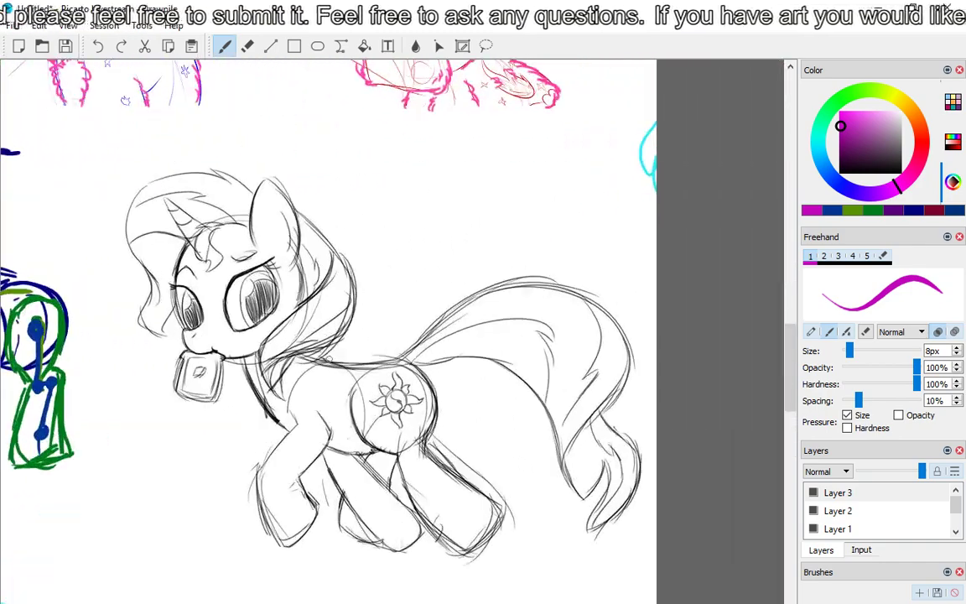
{"action": "scroll", "coordinate": [327, 358], "scroll_direction": "up", "scroll_amount": 1}
{"action": "scroll", "coordinate": [328, 359], "scroll_direction": "down", "scroll_amount": 1}
{"action": "left_click_drag", "start_coordinate": [339, 356], "coordinate": [356, 337]}
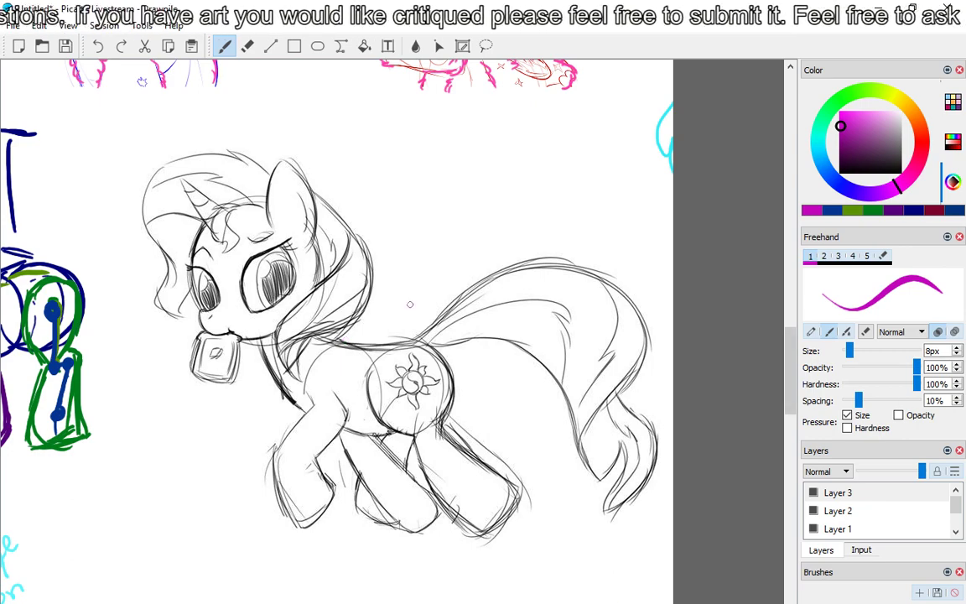
{"action": "scroll", "coordinate": [410, 304], "scroll_direction": "up", "scroll_amount": 8}
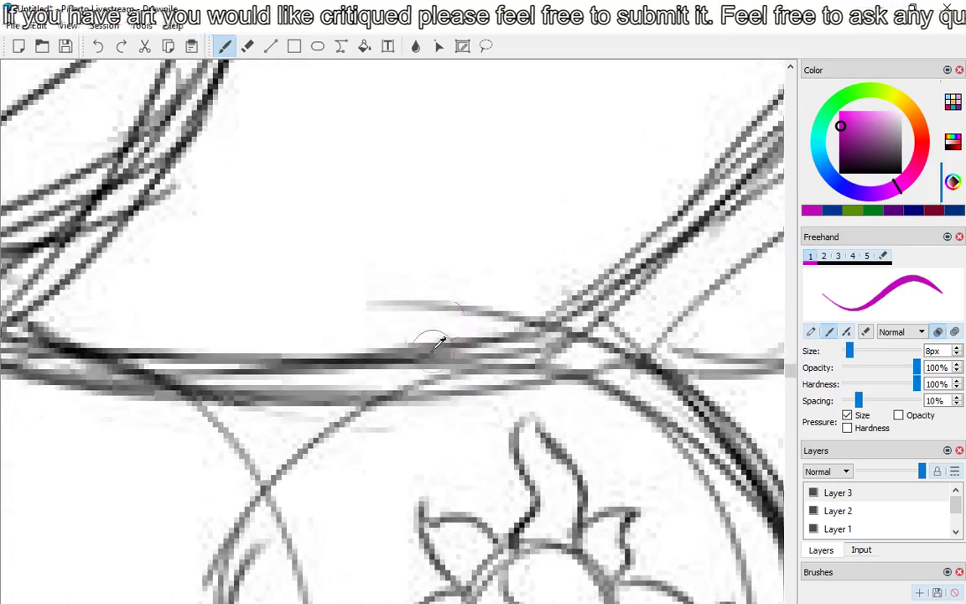
{"action": "scroll", "coordinate": [437, 343], "scroll_direction": "up", "scroll_amount": 8}
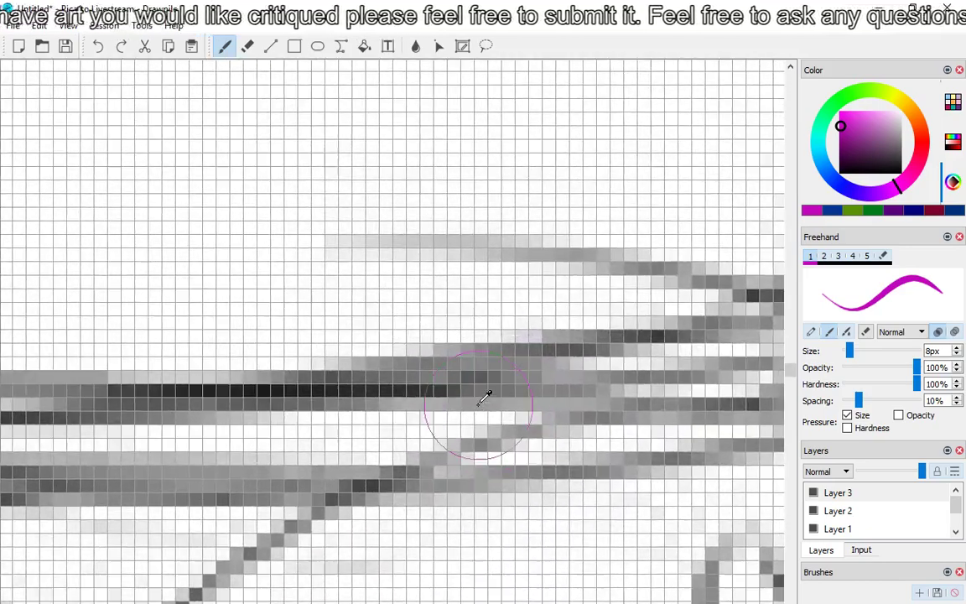
{"action": "scroll", "coordinate": [484, 397], "scroll_direction": "up", "scroll_amount": 8}
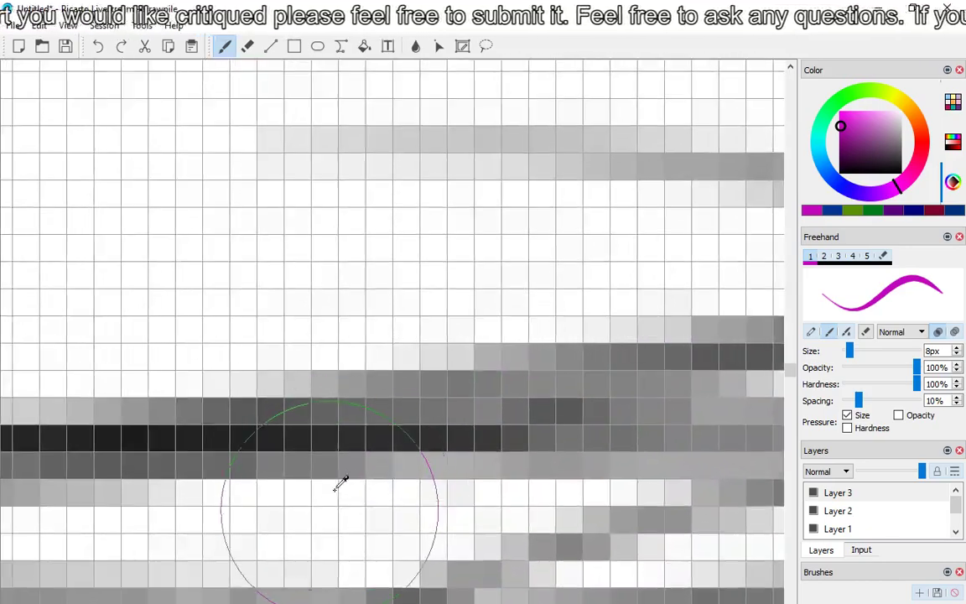
{"action": "scroll", "coordinate": [340, 482], "scroll_direction": "up", "scroll_amount": 6}
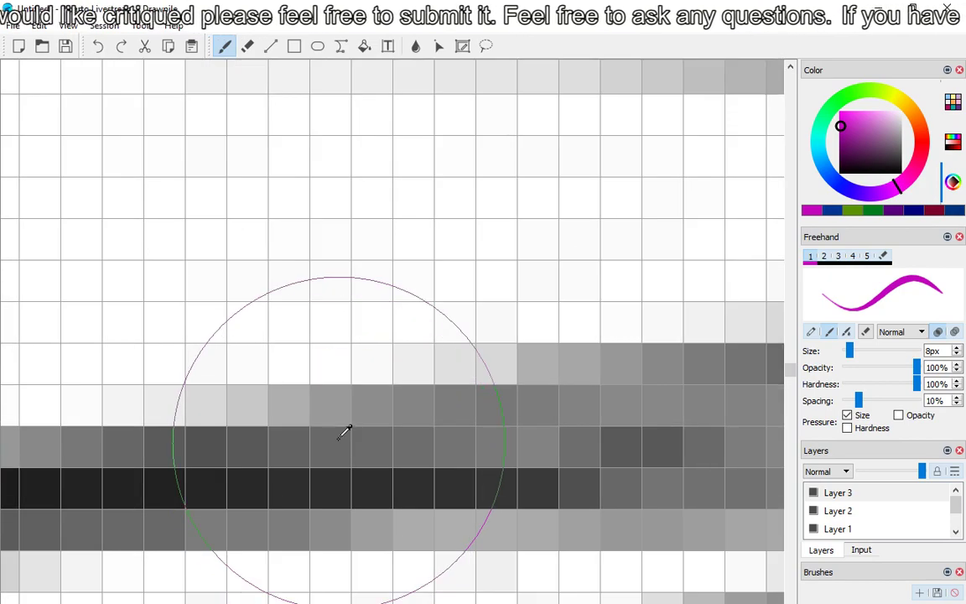
{"action": "scroll", "coordinate": [344, 432], "scroll_direction": "up", "scroll_amount": 6}
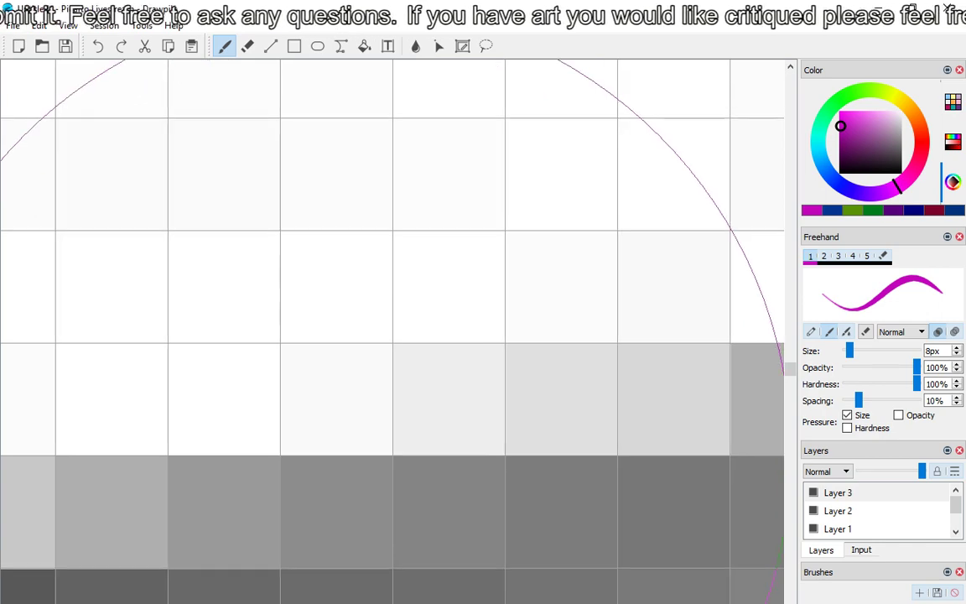
{"action": "scroll", "coordinate": [392, 331], "scroll_direction": "down", "scroll_amount": 3}
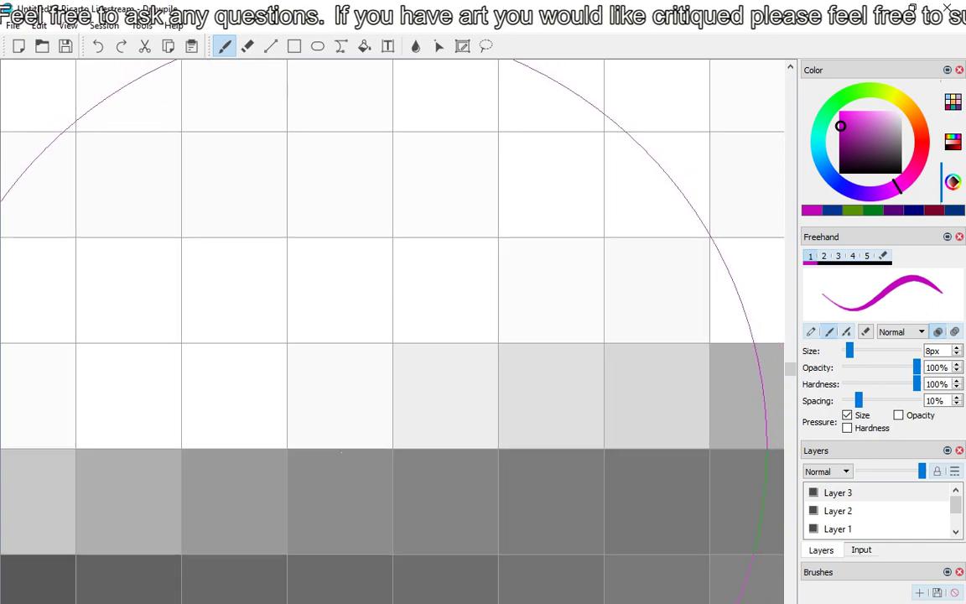
{"action": "scroll", "coordinate": [340, 452], "scroll_direction": "down", "scroll_amount": 6}
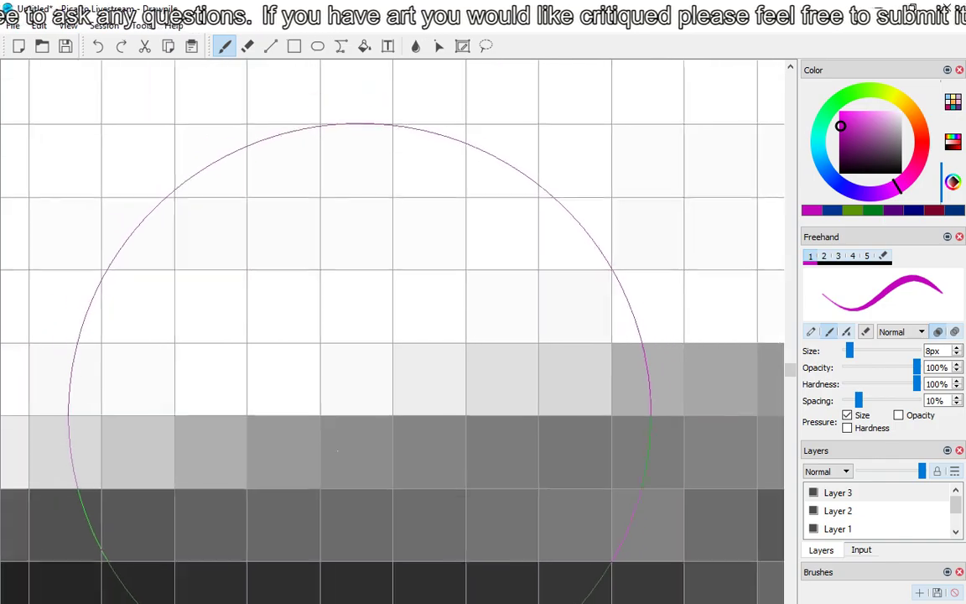
{"action": "scroll", "coordinate": [373, 383], "scroll_direction": "down", "scroll_amount": 8}
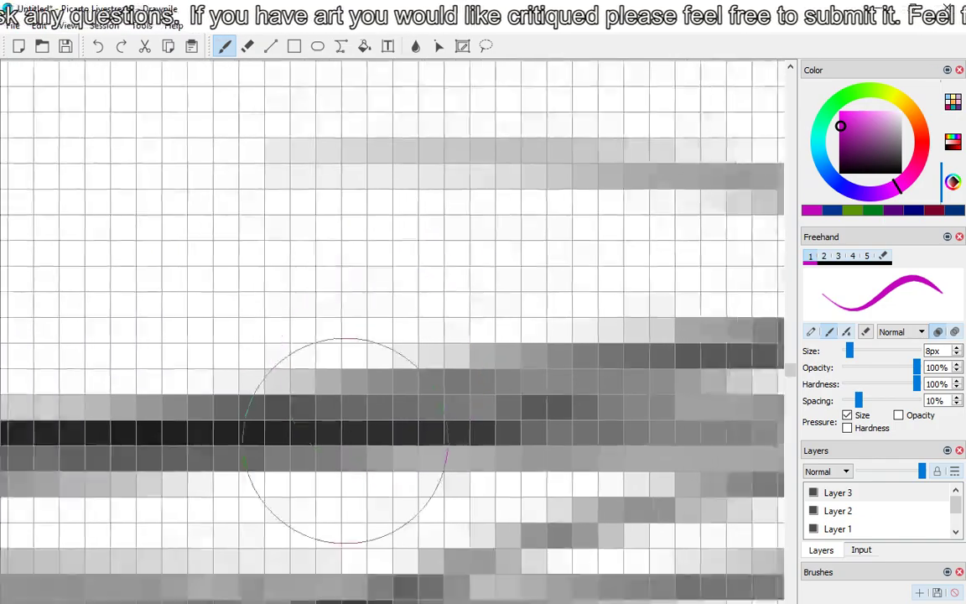
{"action": "scroll", "coordinate": [373, 383], "scroll_direction": "up", "scroll_amount": 4}
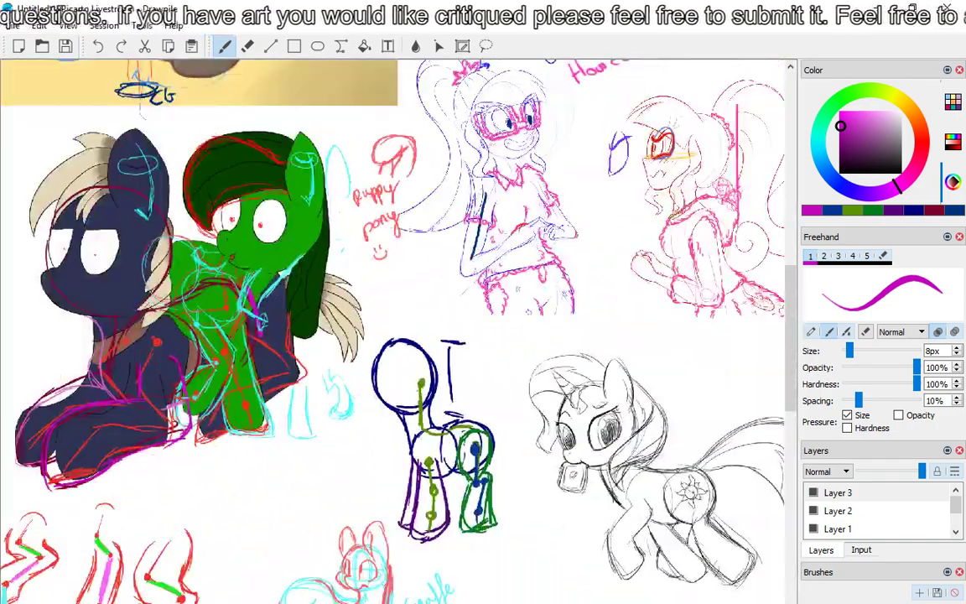
{"action": "scroll", "coordinate": [338, 457], "scroll_direction": "down", "scroll_amount": 2}
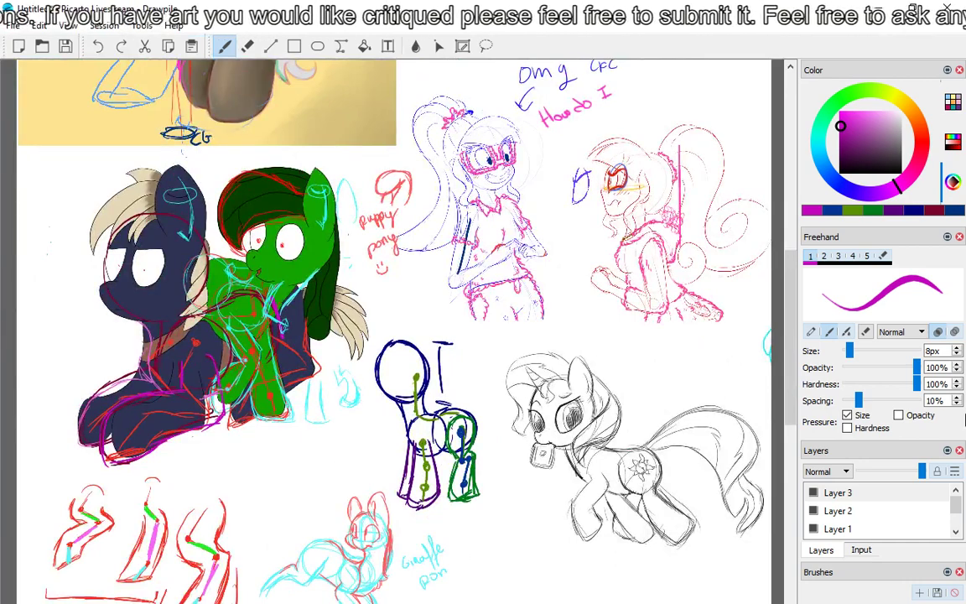
{"action": "scroll", "coordinate": [391, 338], "scroll_direction": "up", "scroll_amount": 3}
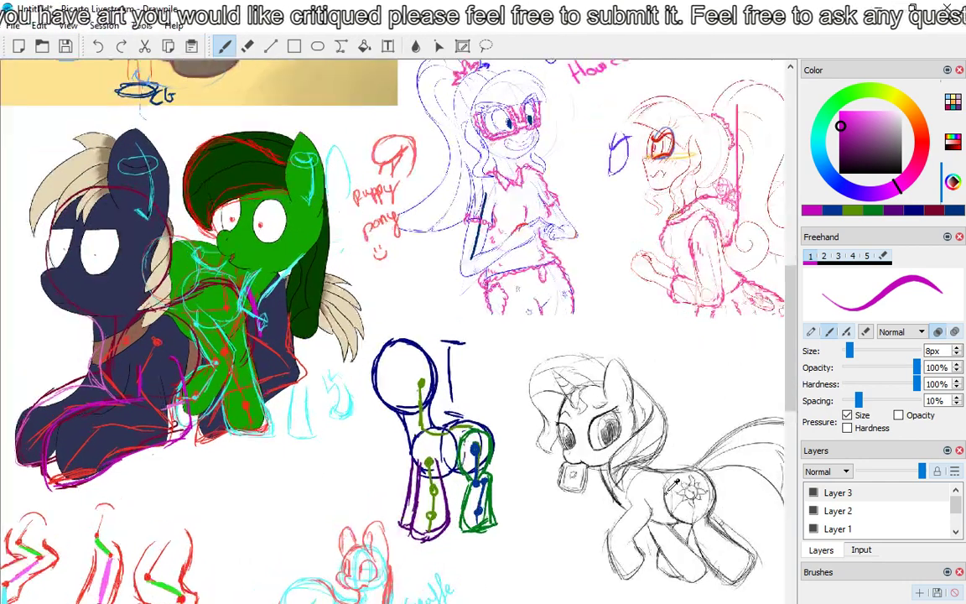
Examine the unicorn's back, rump and leg lines for anatomy problems.
{"action": "scroll", "coordinate": [394, 360], "scroll_direction": "up", "scroll_amount": 2}
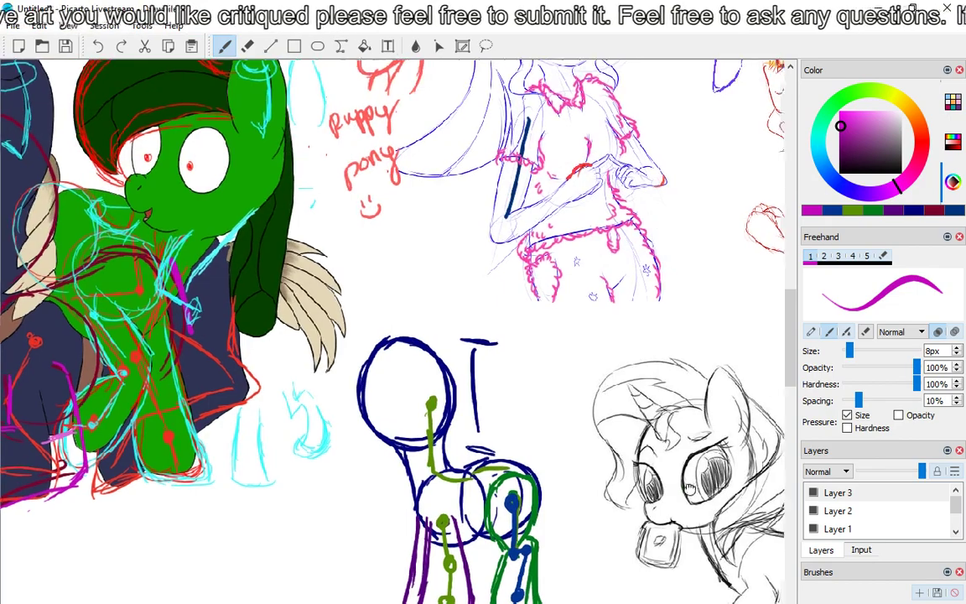
{"action": "left_click_drag", "start_coordinate": [767, 456], "coordinate": [356, 297]}
{"action": "scroll", "coordinate": [384, 305], "scroll_direction": "up", "scroll_amount": 1}
{"action": "scroll", "coordinate": [385, 306], "scroll_direction": "up", "scroll_amount": 1}
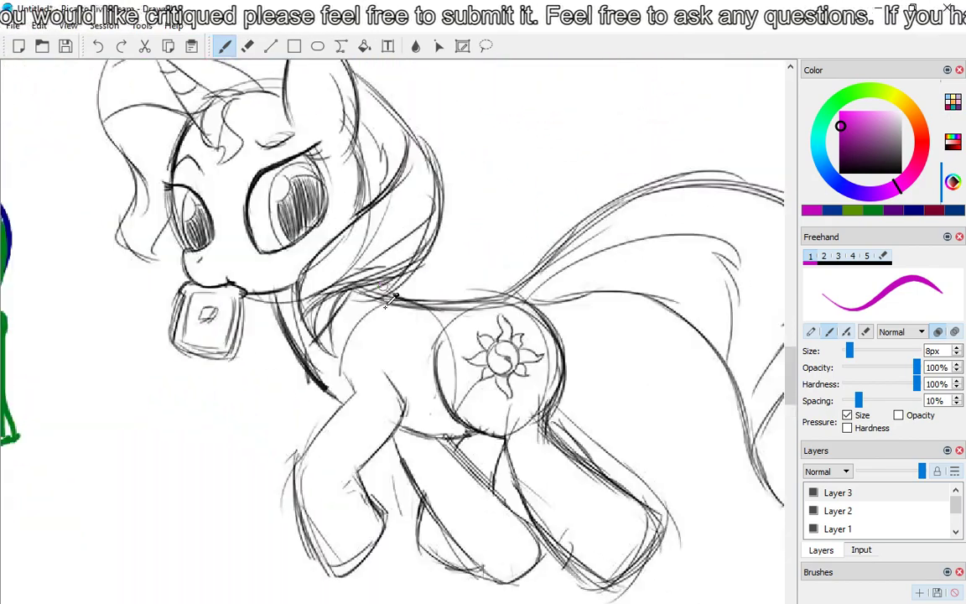
{"action": "scroll", "coordinate": [390, 297], "scroll_direction": "down", "scroll_amount": 2}
{"action": "scroll", "coordinate": [412, 313], "scroll_direction": "up", "scroll_amount": 1}
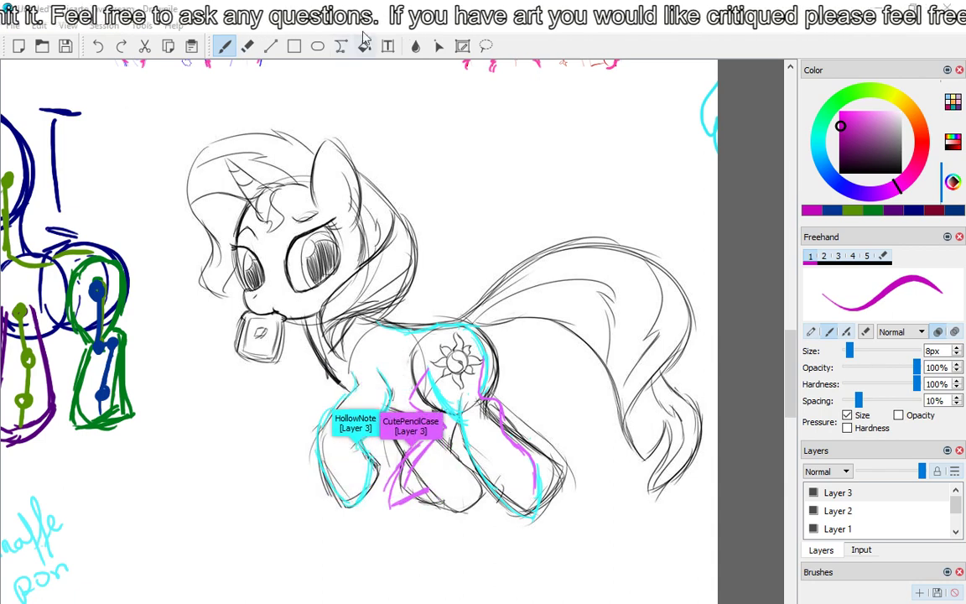
{"action": "left_click", "coordinate": [486, 46]}
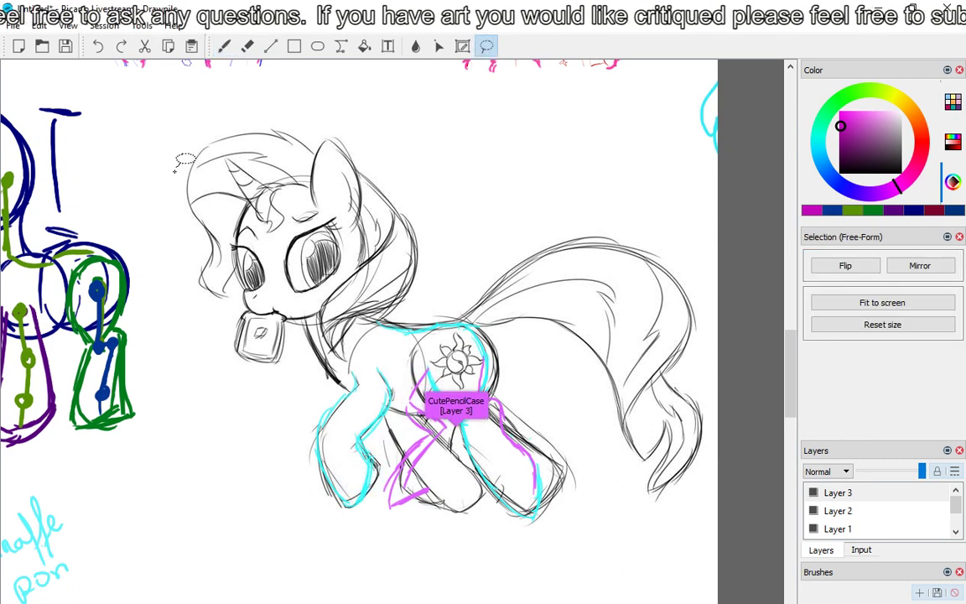
{"action": "mouse_move", "coordinate": [173, 167]}
{"action": "left_mouse_down"}
{"action": "mouse_move", "coordinate": [252, 103]}
{"action": "mouse_move", "coordinate": [394, 67]}
{"action": "mouse_move", "coordinate": [419, 126]}
{"action": "left_mouse_up"}
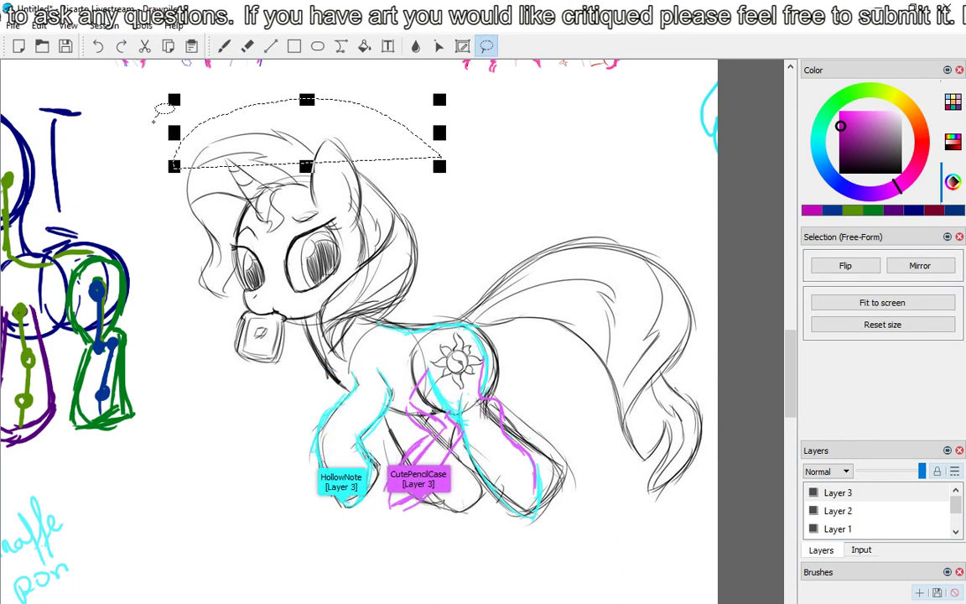
{"action": "left_click", "coordinate": [151, 105]}
Free-form select the unicorn's head, mane and held card on the Foreground layer and shift them slightly back and up over the body.
{"action": "scroll", "coordinate": [881, 512], "scroll_direction": "down", "scroll_amount": 1}
{"action": "left_click", "coordinate": [839, 528]}
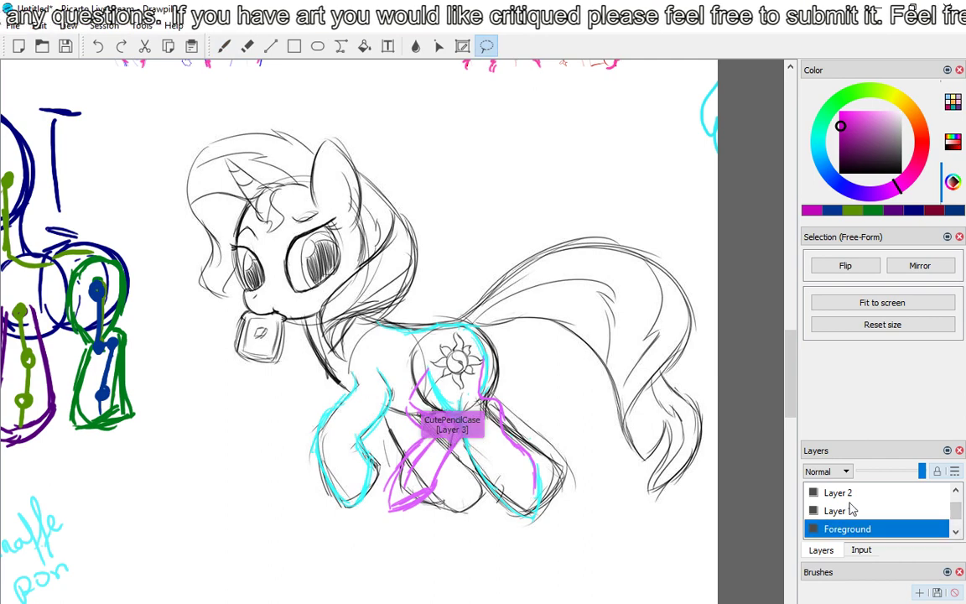
{"action": "mouse_move", "coordinate": [286, 95]}
{"action": "left_mouse_down"}
{"action": "mouse_move", "coordinate": [407, 128]}
{"action": "mouse_move", "coordinate": [457, 202]}
{"action": "mouse_move", "coordinate": [439, 267]}
{"action": "mouse_move", "coordinate": [392, 303]}
{"action": "left_mouse_up"}
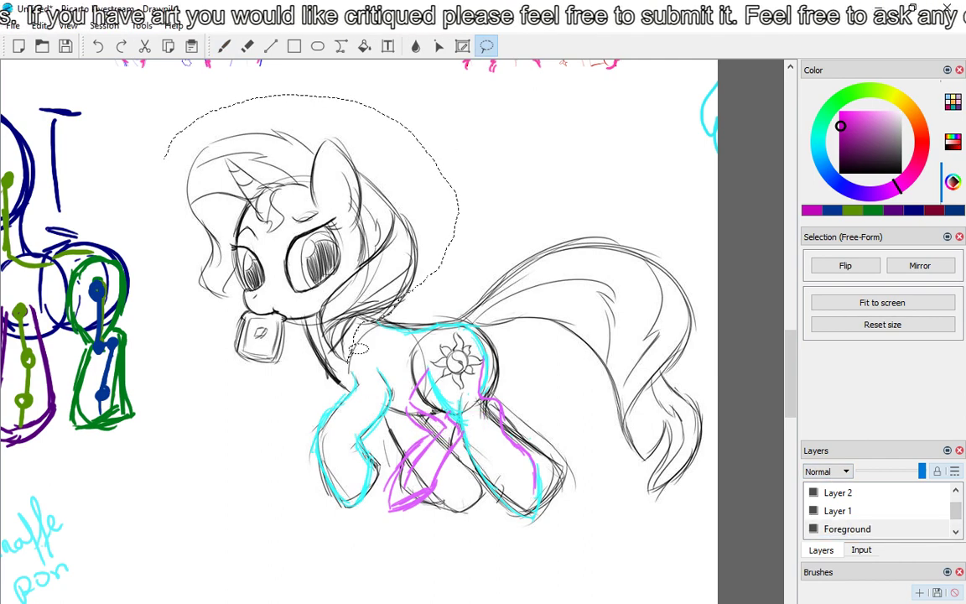
{"action": "mouse_move", "coordinate": [358, 348]}
{"action": "left_mouse_down"}
{"action": "mouse_move", "coordinate": [335, 367]}
{"action": "mouse_move", "coordinate": [317, 335]}
{"action": "mouse_move", "coordinate": [290, 372]}
{"action": "mouse_move", "coordinate": [242, 371]}
{"action": "mouse_move", "coordinate": [214, 353]}
{"action": "mouse_move", "coordinate": [181, 297]}
{"action": "mouse_move", "coordinate": [159, 213]}
{"action": "mouse_move", "coordinate": [168, 153]}
{"action": "left_mouse_up"}
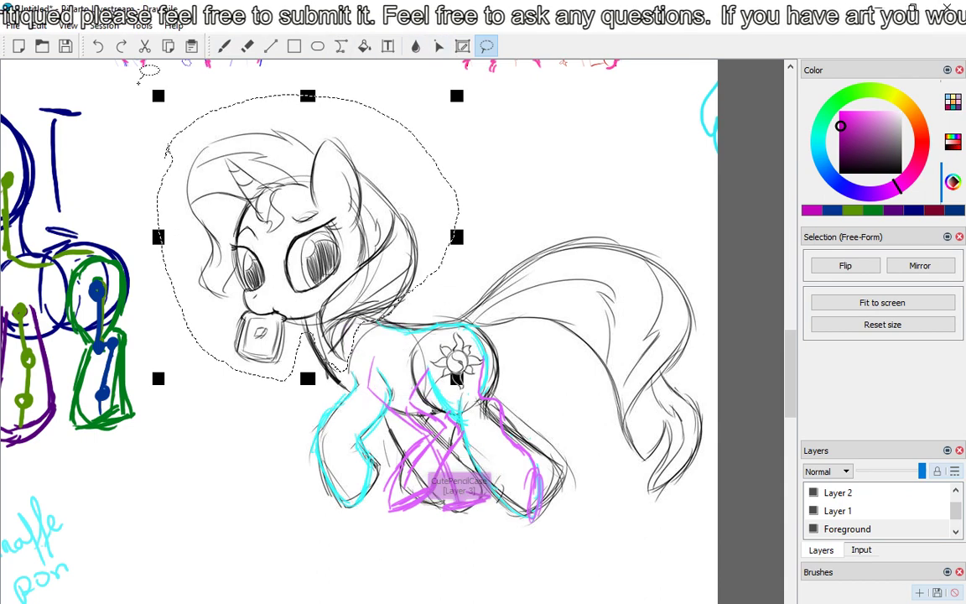
{"action": "mouse_move", "coordinate": [268, 234]}
{"action": "left_mouse_down"}
{"action": "mouse_move", "coordinate": [276, 246]}
{"action": "mouse_move", "coordinate": [281, 233]}
{"action": "left_mouse_up"}
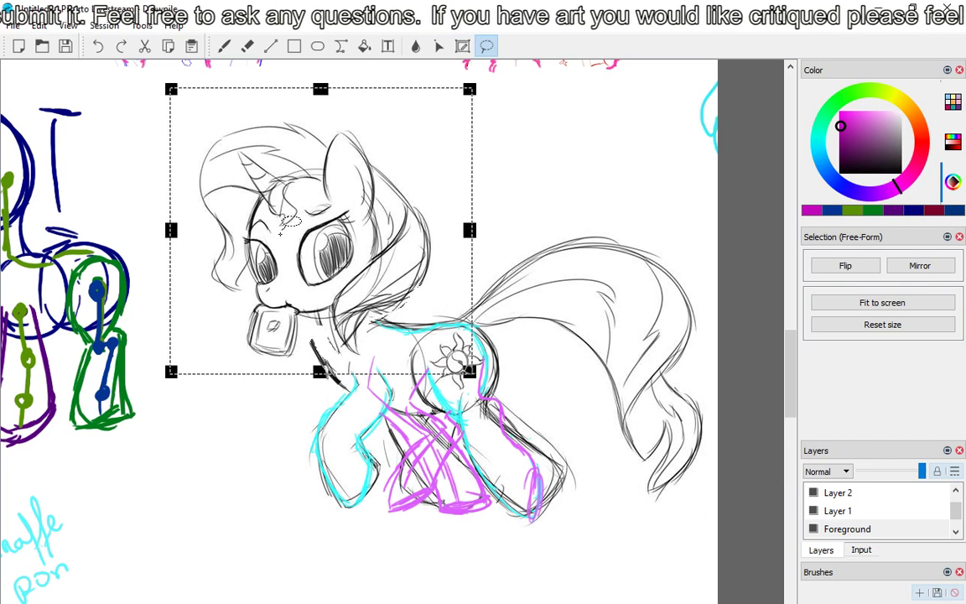
{"action": "left_click", "coordinate": [251, 446]}
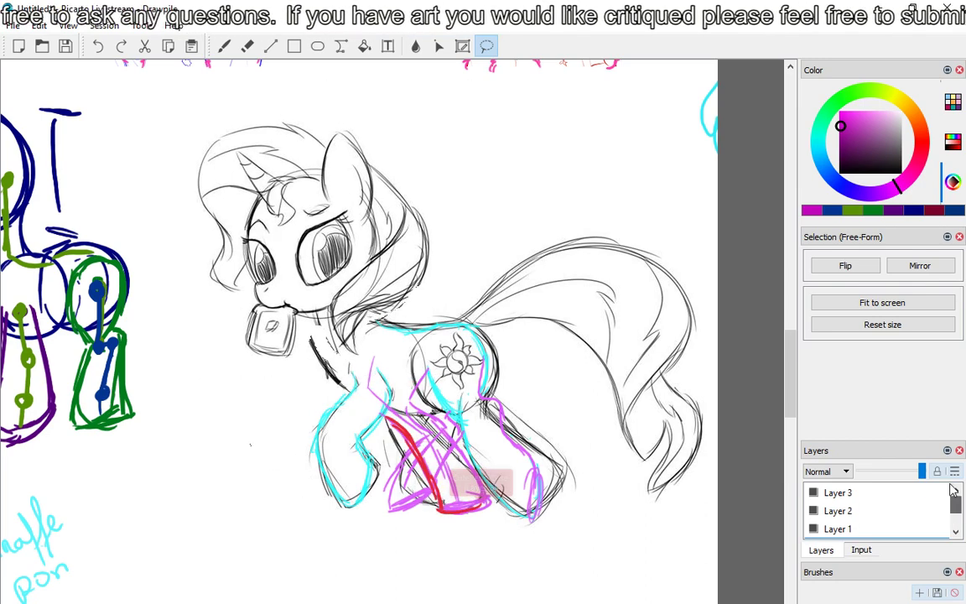
Redraw the unicorn's front and back neck lines in magenta on Layer 3 with the 8 px freehand brush.
{"action": "left_click", "coordinate": [845, 493]}
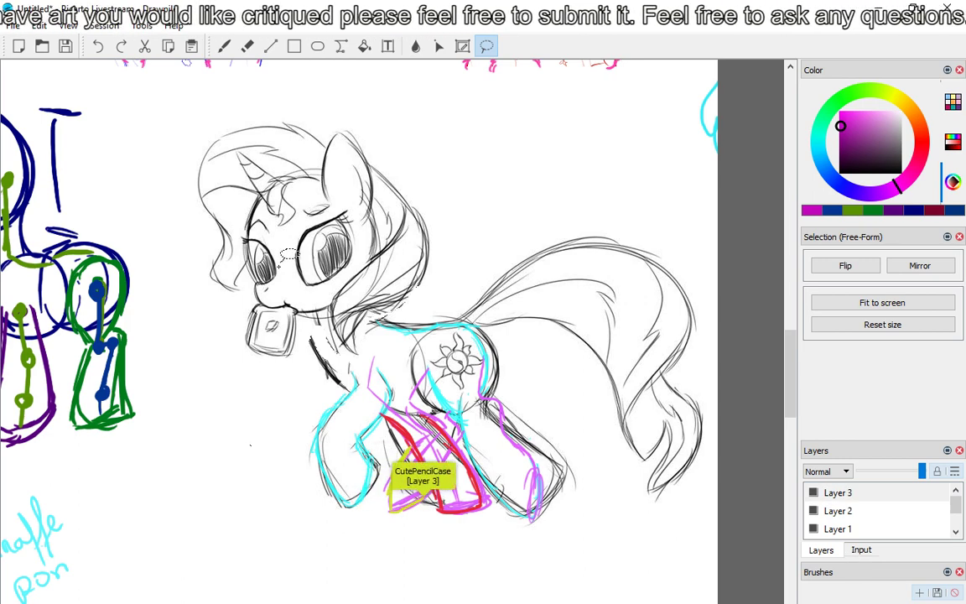
{"action": "left_click", "coordinate": [224, 46]}
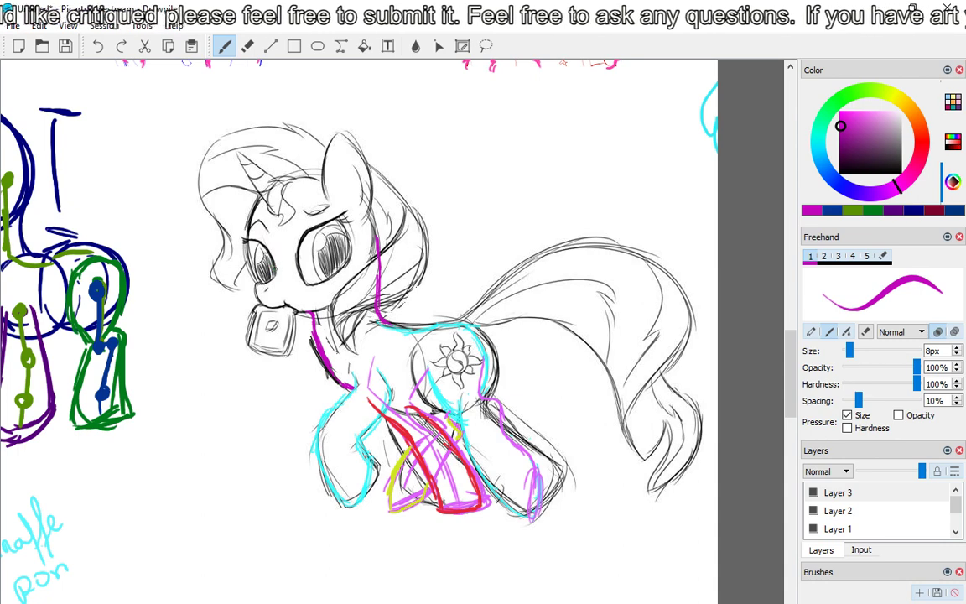
Try a magenta contour from the unicorn's far eye down around the muzzle, and undo it.
{"action": "left_click_drag", "start_coordinate": [273, 256], "coordinate": [270, 280]}
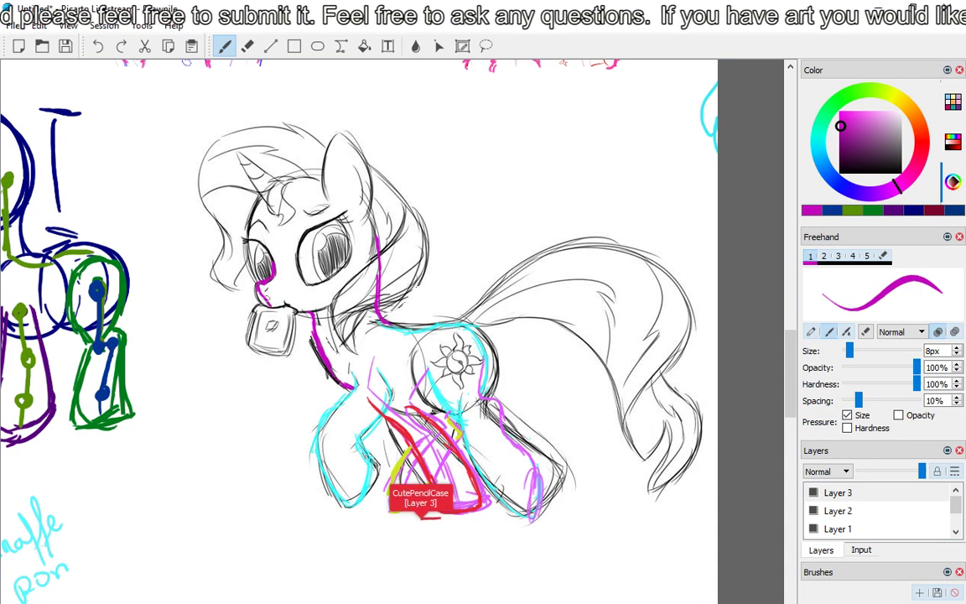
{"action": "left_click", "coordinate": [95, 48]}
{"action": "left_click", "coordinate": [96, 48]}
{"action": "left_click", "coordinate": [97, 50]}
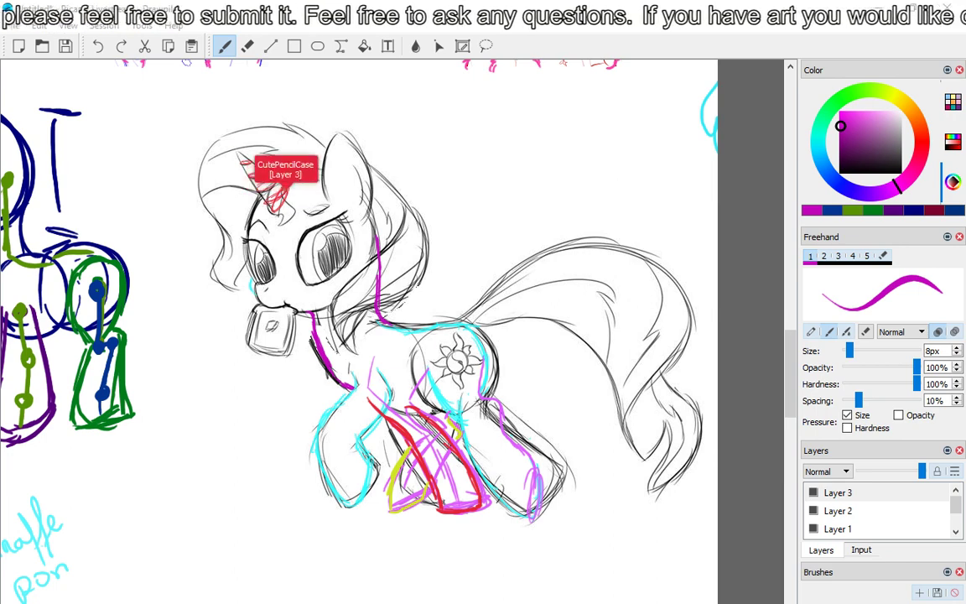
{"action": "key", "text": "alt+Tab"}
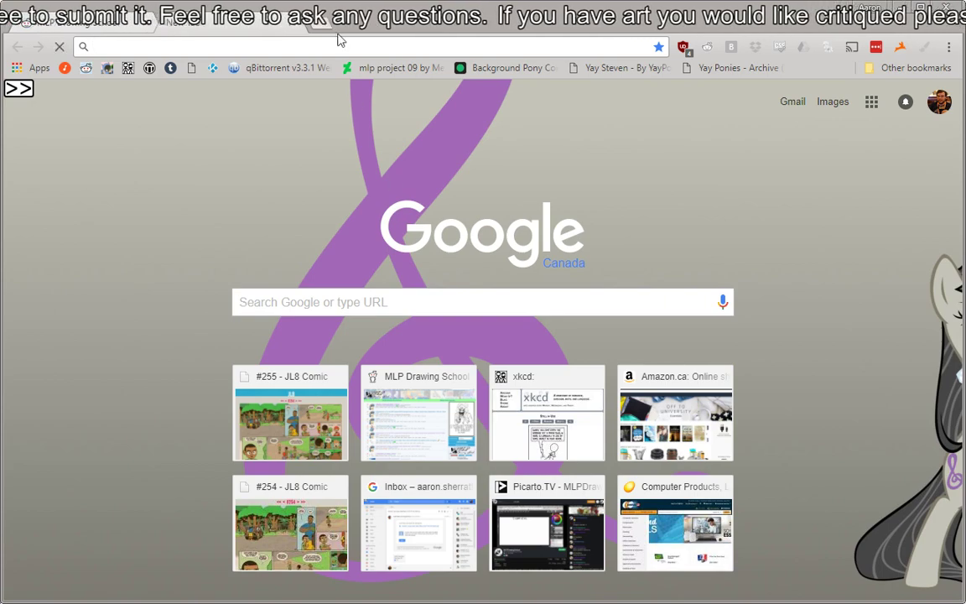
{"action": "key", "text": "alt+Tab"}
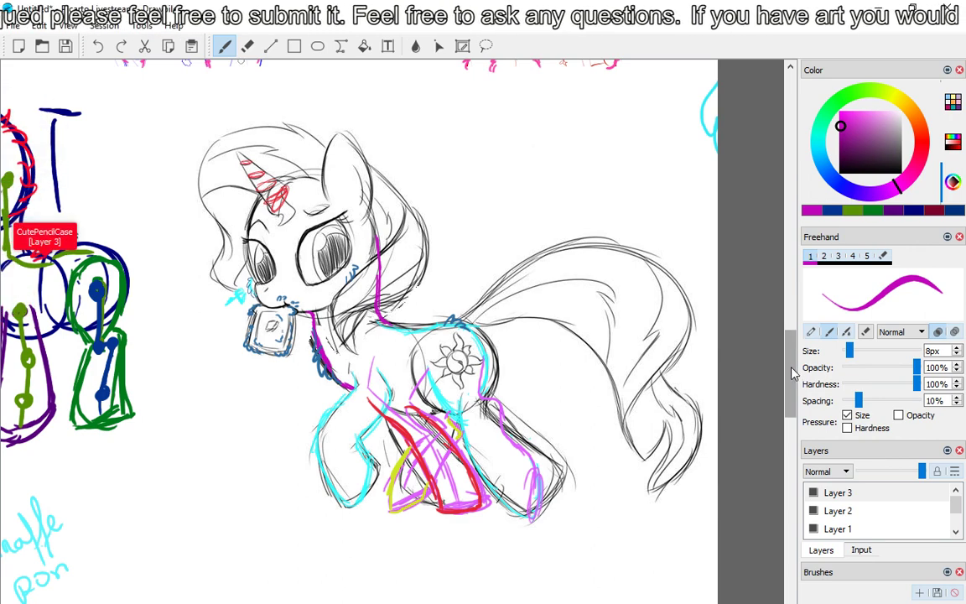
Paste the dark photo of the standing pony pencil sketch from the Critique folder onto the Foreground layer.
{"action": "left_click_drag", "start_coordinate": [791, 377], "coordinate": [796, 442]}
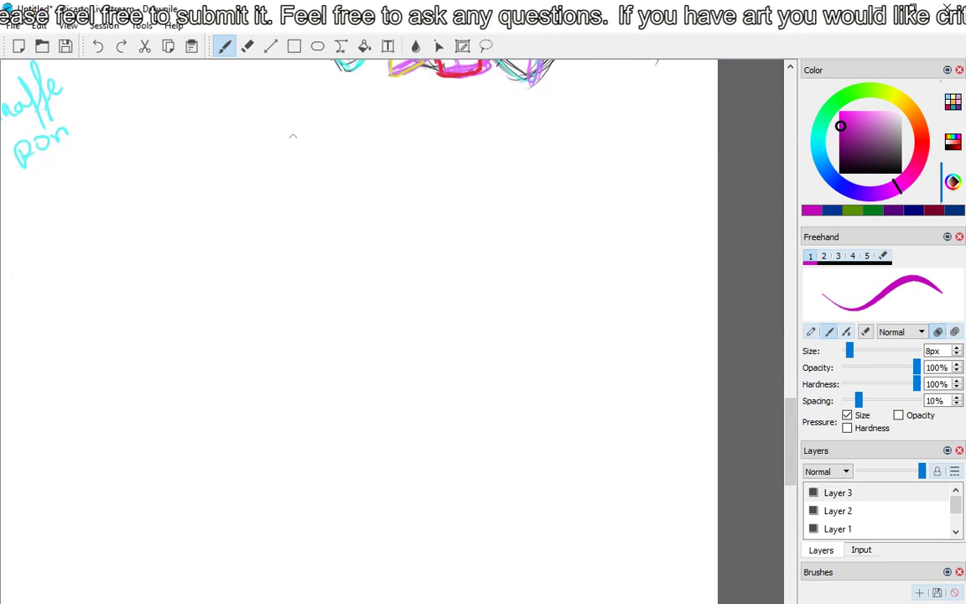
{"action": "scroll", "coordinate": [284, 193], "scroll_direction": "down", "scroll_amount": 5}
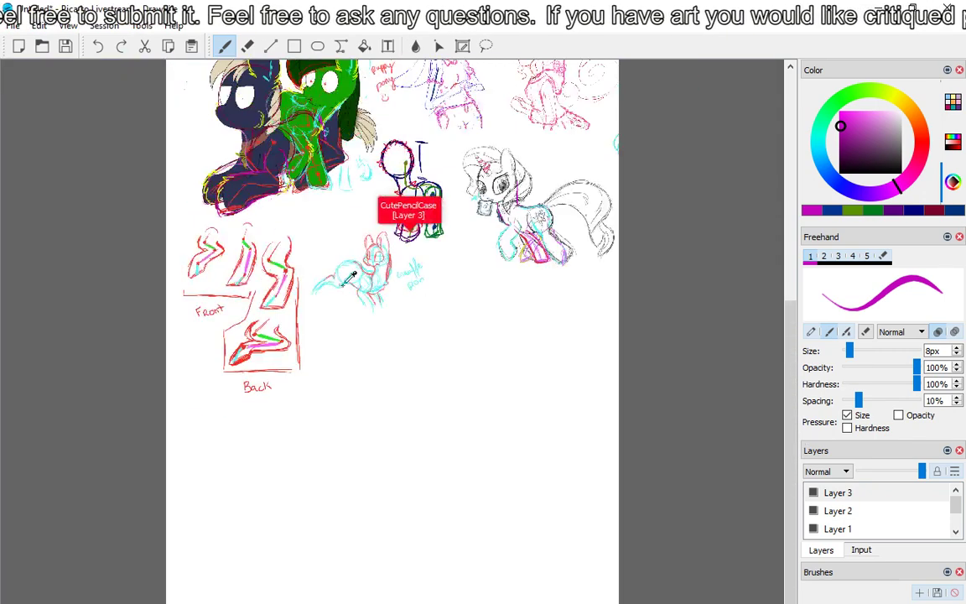
{"action": "scroll", "coordinate": [872, 511], "scroll_direction": "down", "scroll_amount": 1}
{"action": "left_click", "coordinate": [847, 510]}
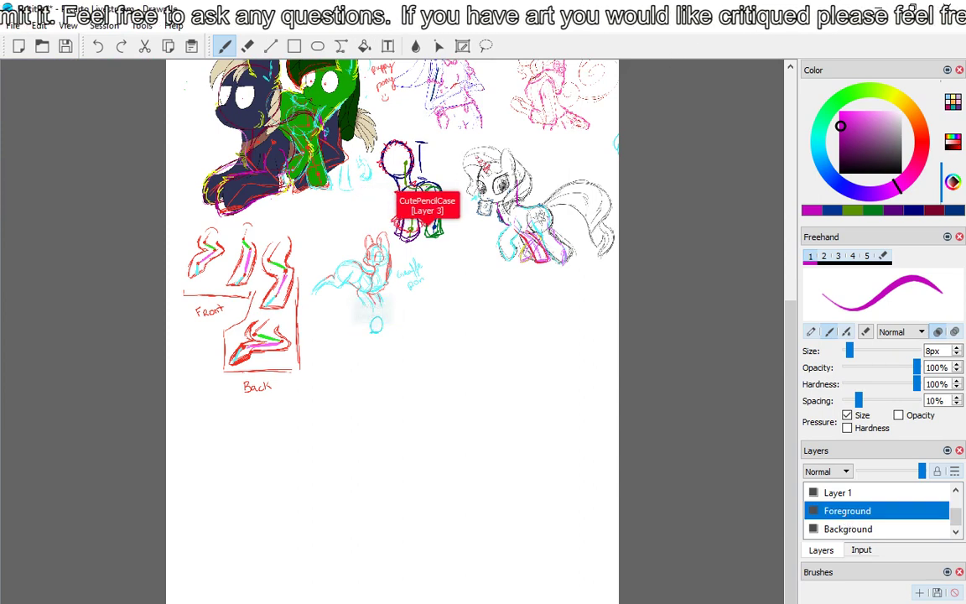
{"action": "left_click", "coordinate": [39, 26]}
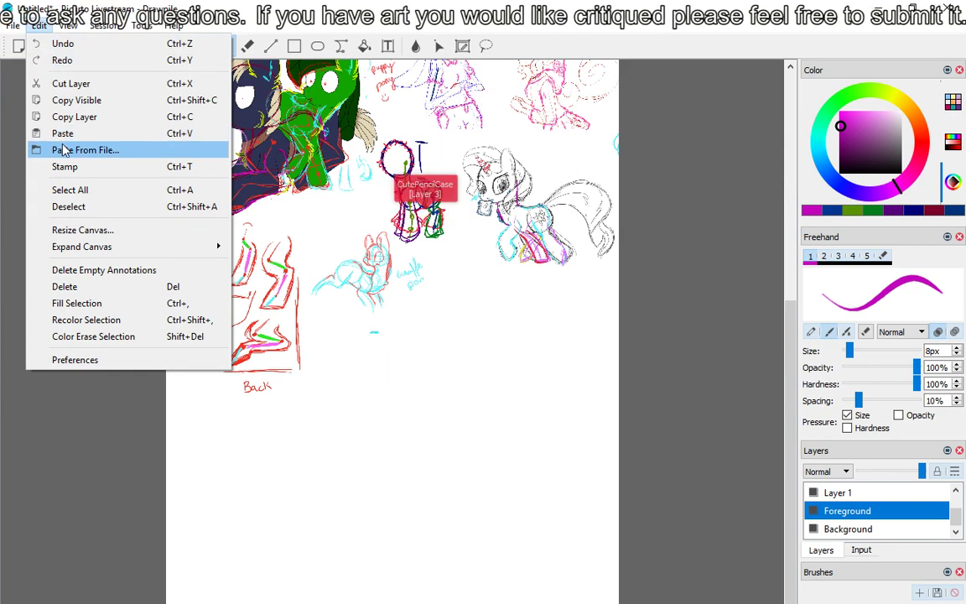
{"action": "left_click", "coordinate": [323, 29]}
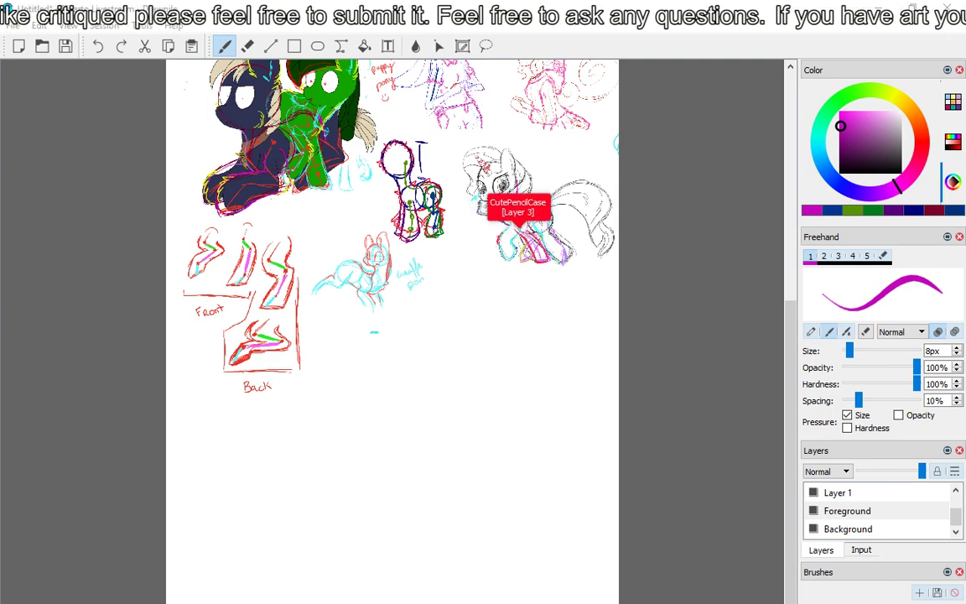
{"action": "left_click", "coordinate": [42, 25]}
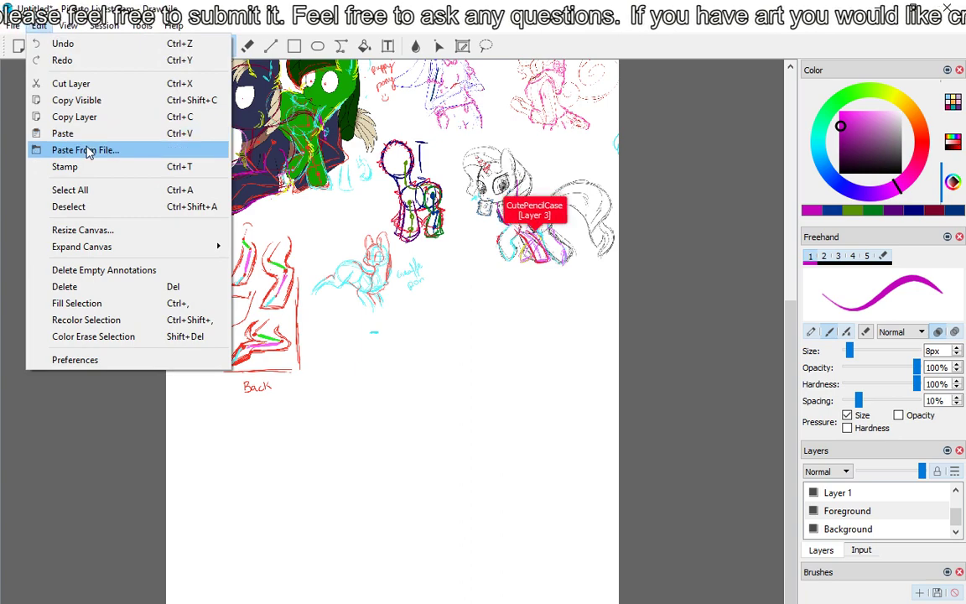
{"action": "left_click", "coordinate": [88, 151]}
{"action": "double_click", "coordinate": [717, 177]}
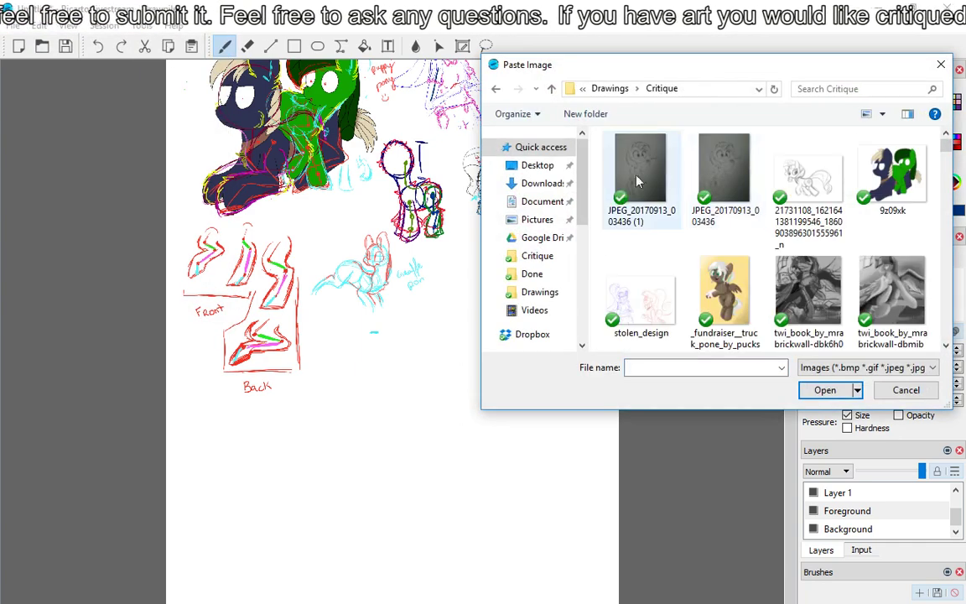
{"action": "double_click", "coordinate": [578, 147]}
Place the pasted pencil sketch in the blank area below the walking unicorn, and make Layer 3 the active layer.
{"action": "mouse_move", "coordinate": [374, 331]}
{"action": "left_mouse_down"}
{"action": "mouse_move", "coordinate": [482, 440]}
{"action": "mouse_move", "coordinate": [521, 353]}
{"action": "left_mouse_up"}
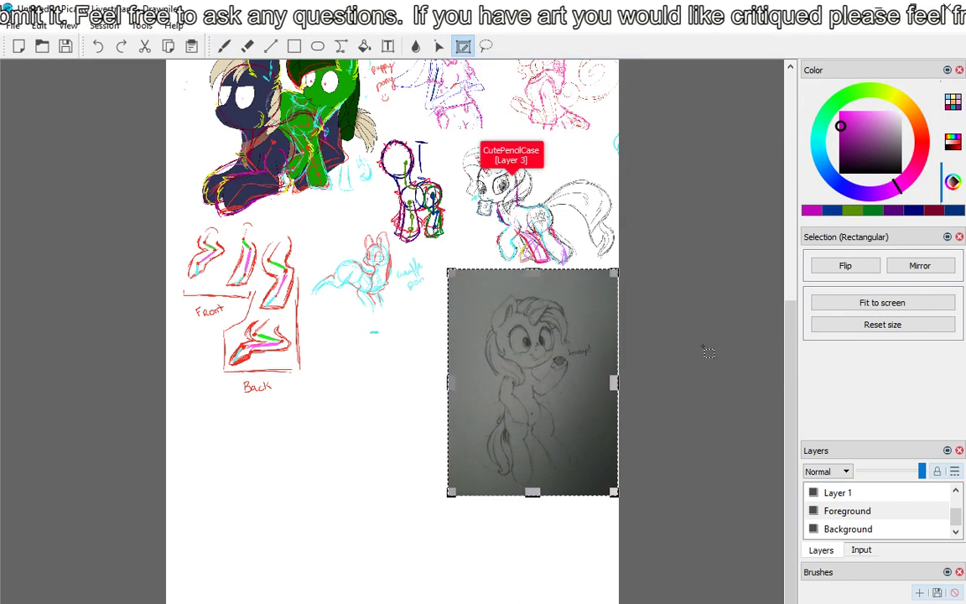
{"action": "key", "text": "b"}
{"action": "left_click", "coordinate": [865, 495]}
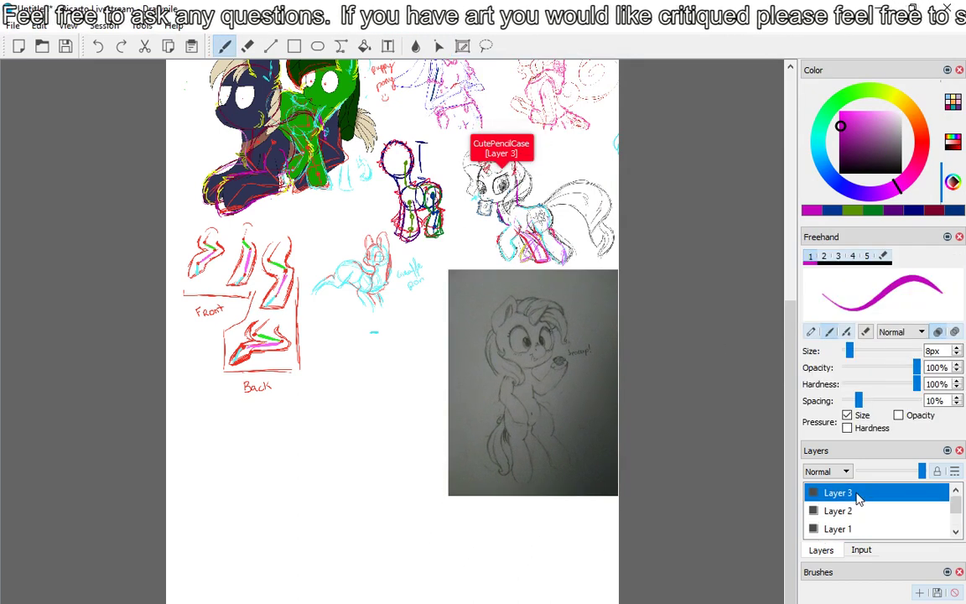
Examine the standing pony sketch and the correction marks on its head, arms, hips and legs, including the eye studies beside it.
{"action": "scroll", "coordinate": [657, 383], "scroll_direction": "up", "scroll_amount": 3}
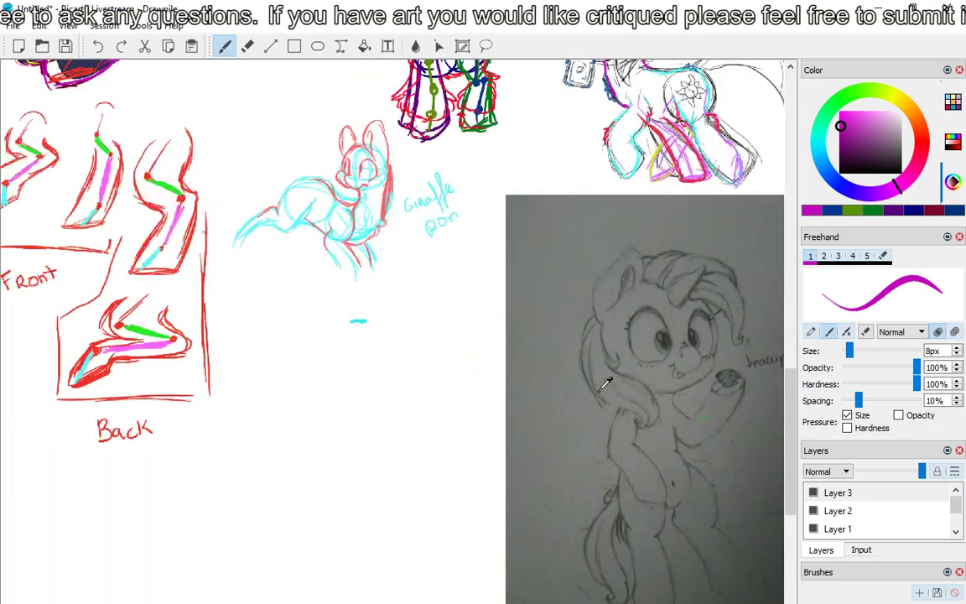
{"action": "left_click_drag", "start_coordinate": [625, 417], "coordinate": [312, 283]}
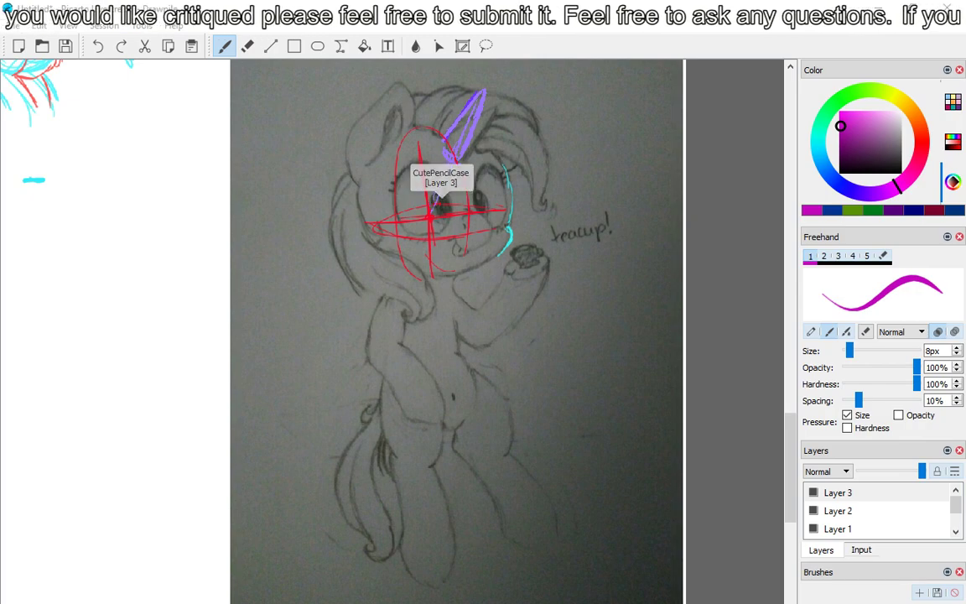
{"action": "key", "text": "alt+Tab"}
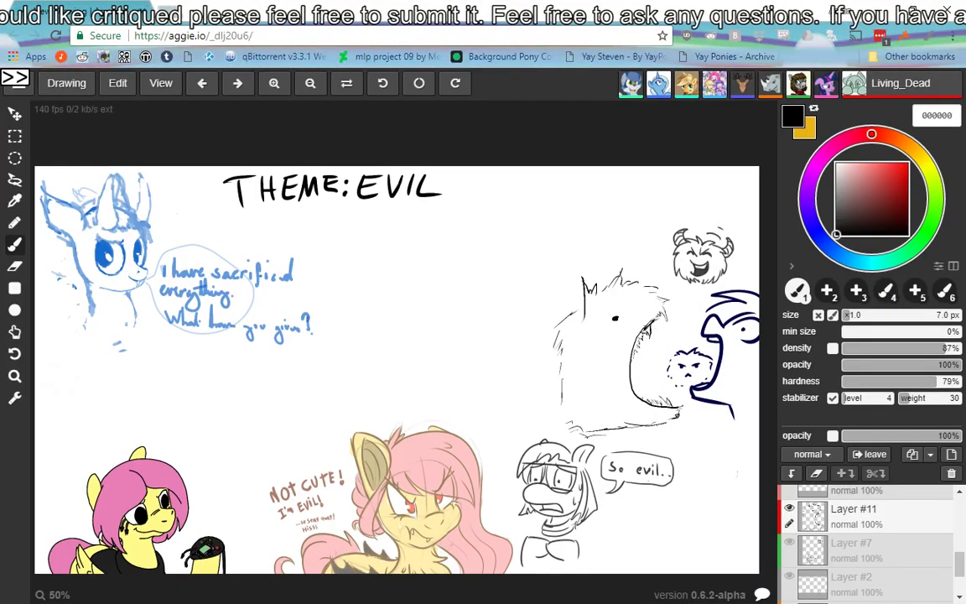
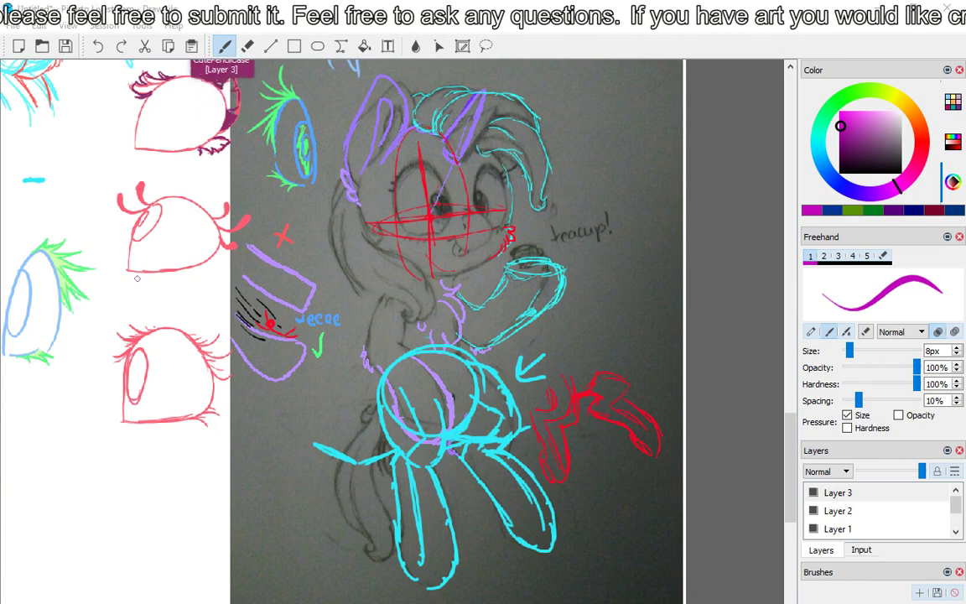
{"action": "scroll", "coordinate": [169, 295], "scroll_direction": "down", "scroll_amount": 2}
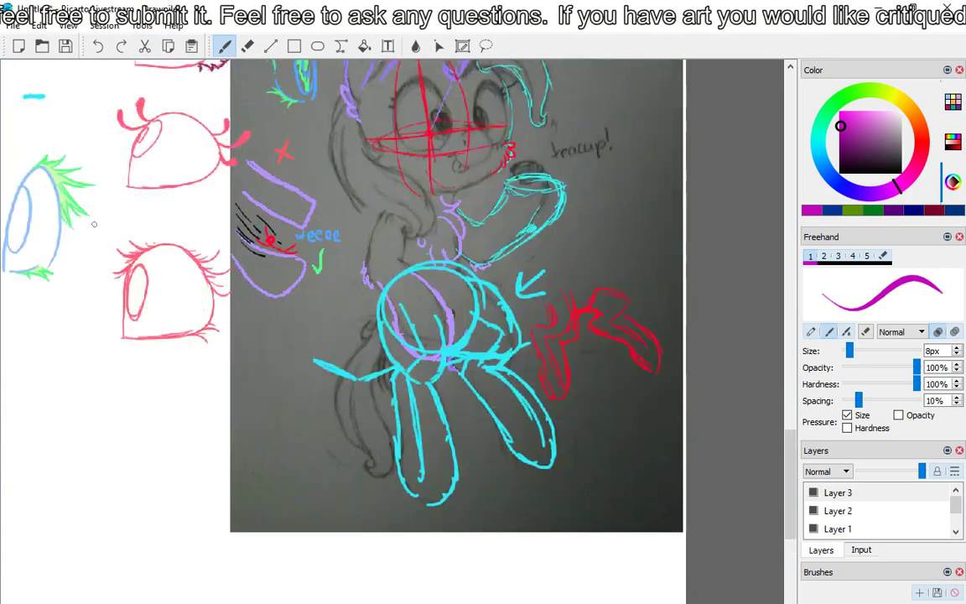
{"action": "scroll", "coordinate": [169, 294], "scroll_direction": "up", "scroll_amount": 3}
{"action": "left_click_drag", "start_coordinate": [170, 300], "coordinate": [397, 360]}
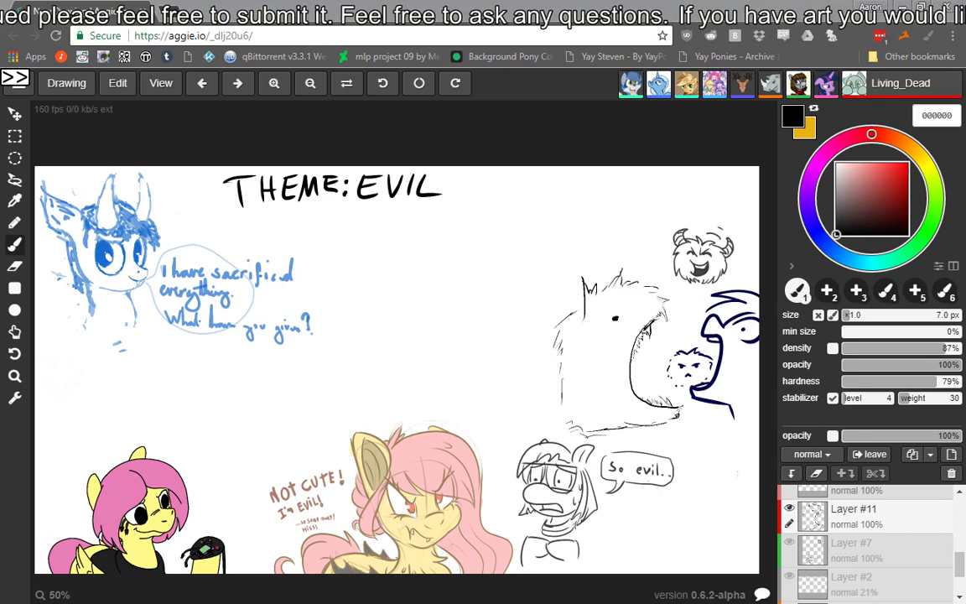
{"action": "key", "text": "ctrl+Tab"}
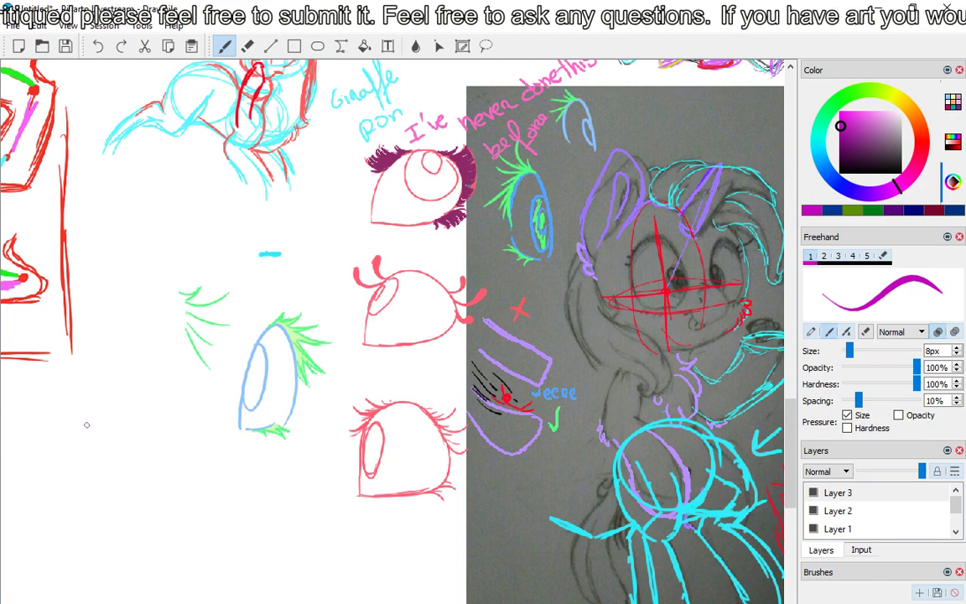
Make Foreground the active layer for pasting the next submitted artwork.
{"action": "key", "text": "ctrl+minus"}
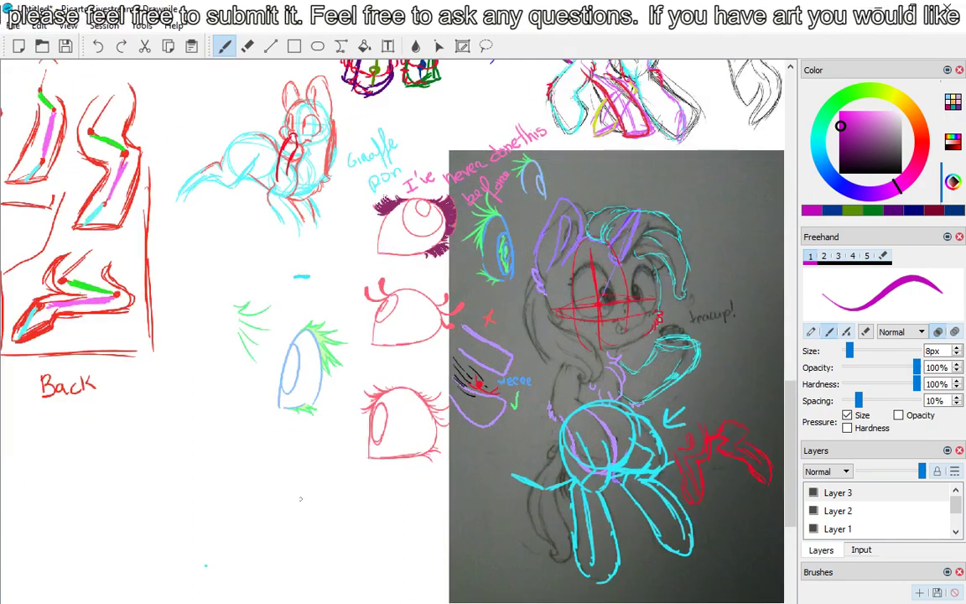
{"action": "key", "text": "ctrl+minus"}
{"action": "scroll", "coordinate": [851, 527], "scroll_direction": "down", "scroll_amount": 1}
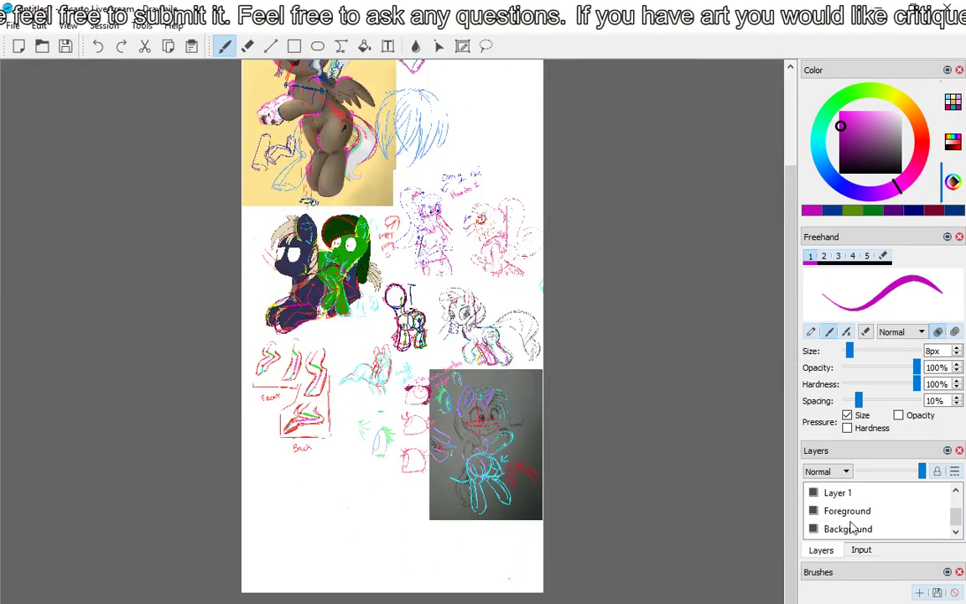
{"action": "left_click", "coordinate": [849, 510]}
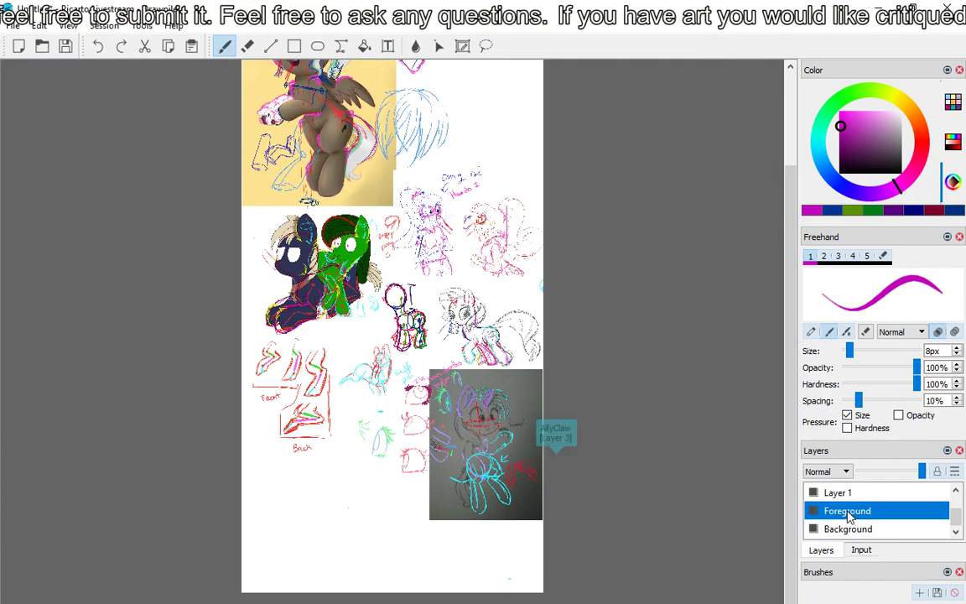
{"action": "left_click", "coordinate": [40, 26]}
{"action": "left_click", "coordinate": [80, 140]}
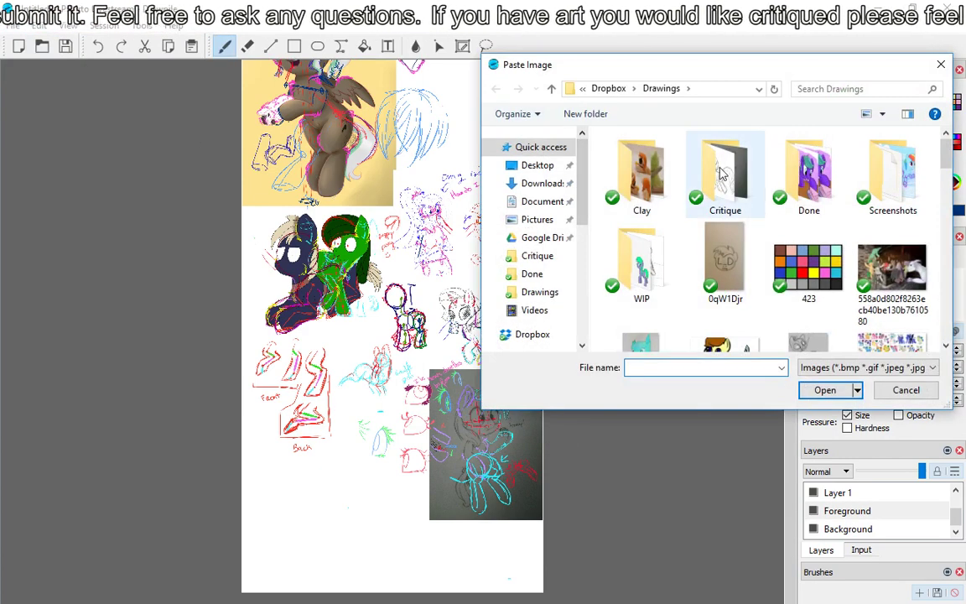
{"action": "double_click", "coordinate": [721, 172]}
{"action": "double_click", "coordinate": [643, 149]}
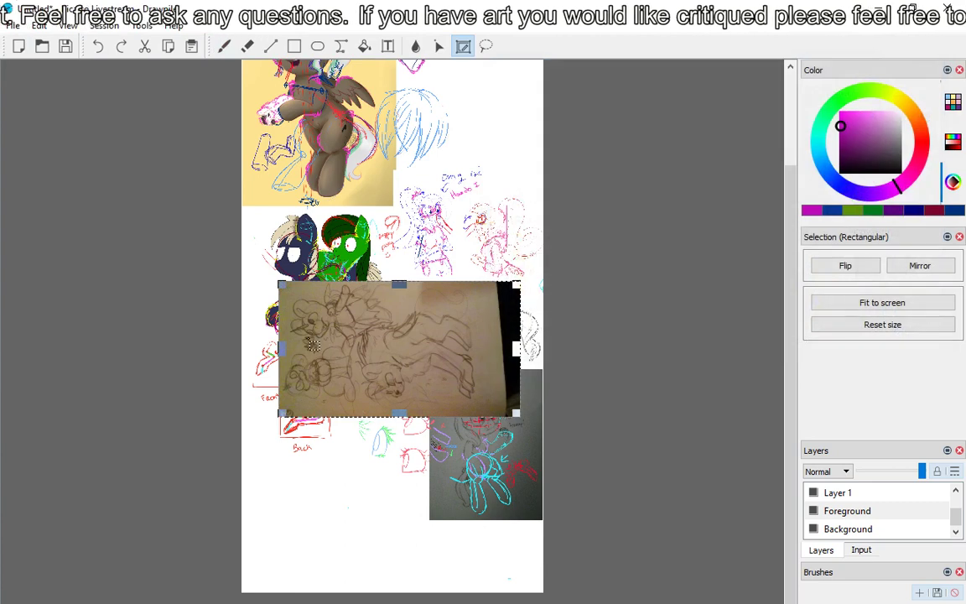
{"action": "key", "text": "b"}
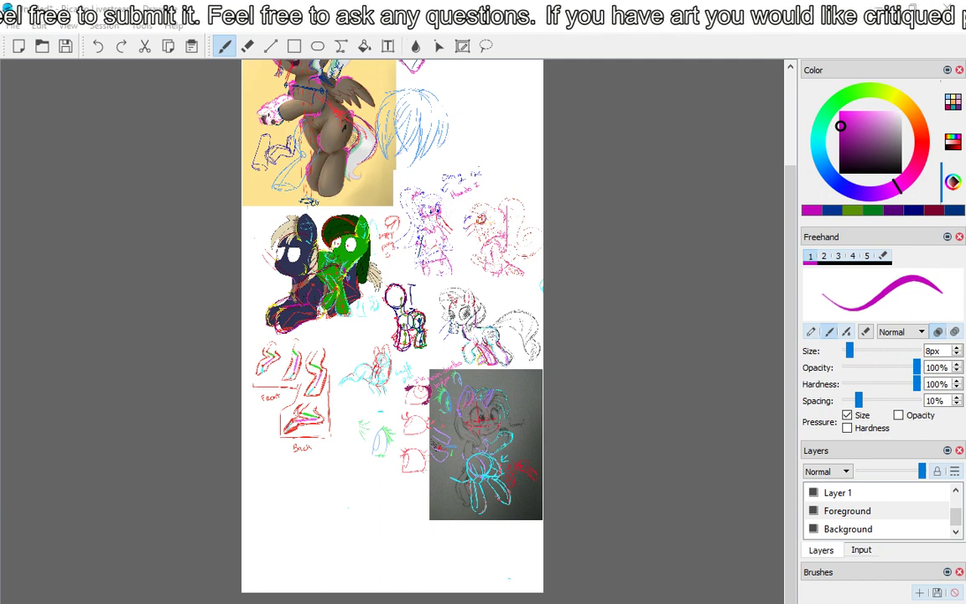
Paste the pencil sketch photo P_20170912_235153 from the Critique folder onto the Foreground layer.
{"action": "left_click", "coordinate": [39, 27]}
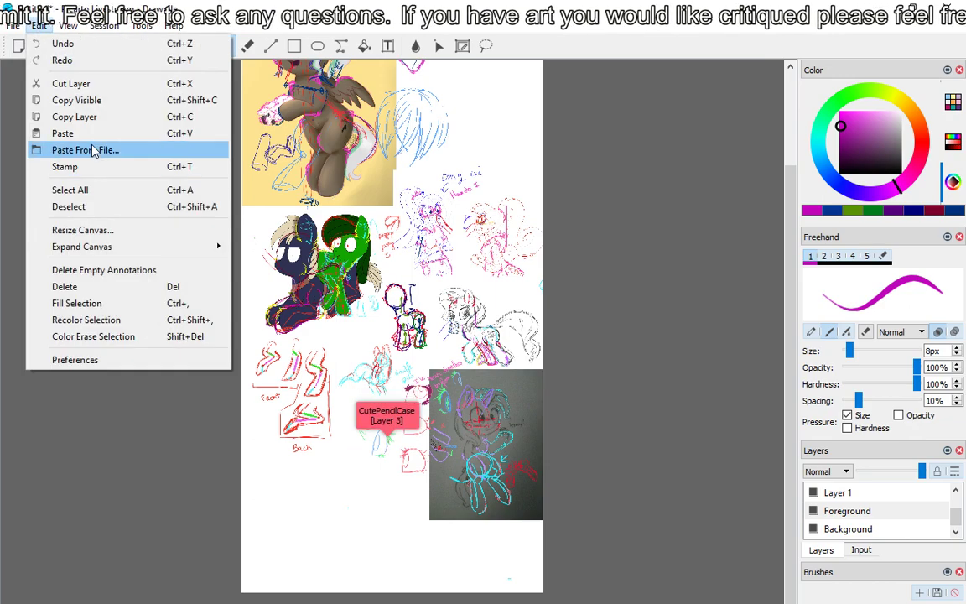
{"action": "left_click", "coordinate": [84, 137]}
{"action": "double_click", "coordinate": [724, 171]}
{"action": "double_click", "coordinate": [643, 172]}
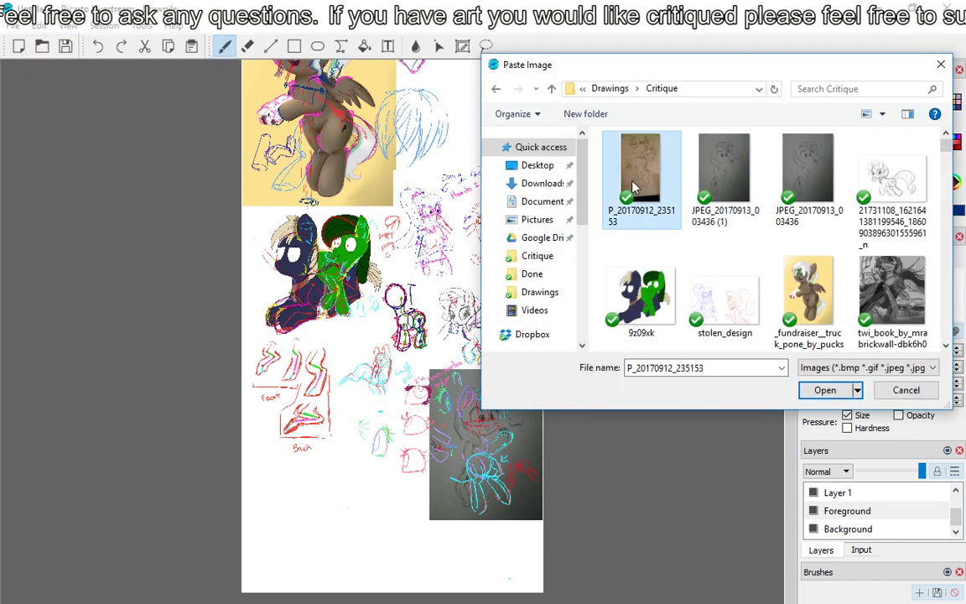
Place the pasted pencil sketch photo in the blank area below the leg studies, and make Layer 3 the active layer.
{"action": "left_click_drag", "start_coordinate": [307, 519], "coordinate": [295, 519]}
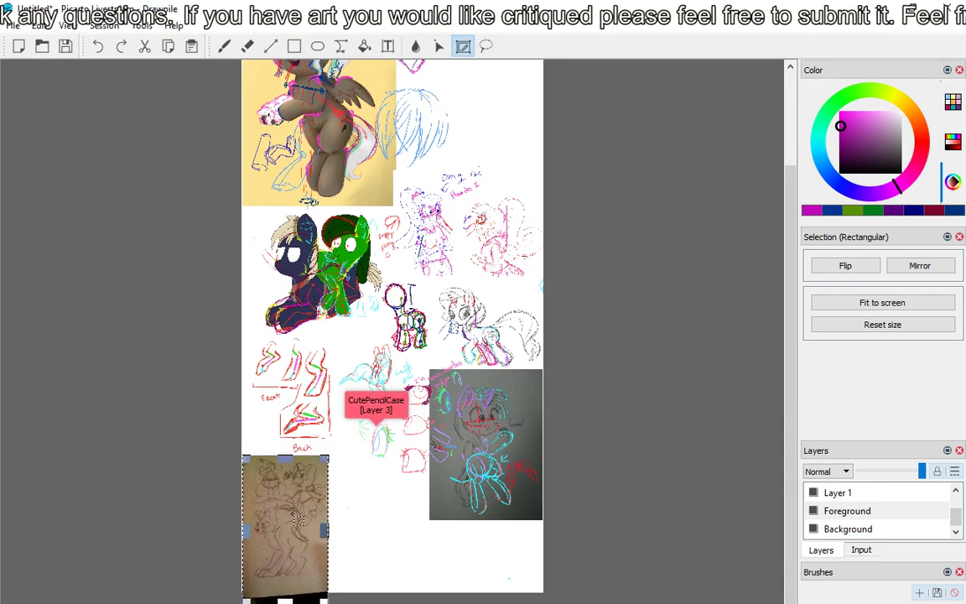
{"action": "key", "text": "b"}
{"action": "scroll", "coordinate": [861, 513], "scroll_direction": "up", "scroll_amount": 1}
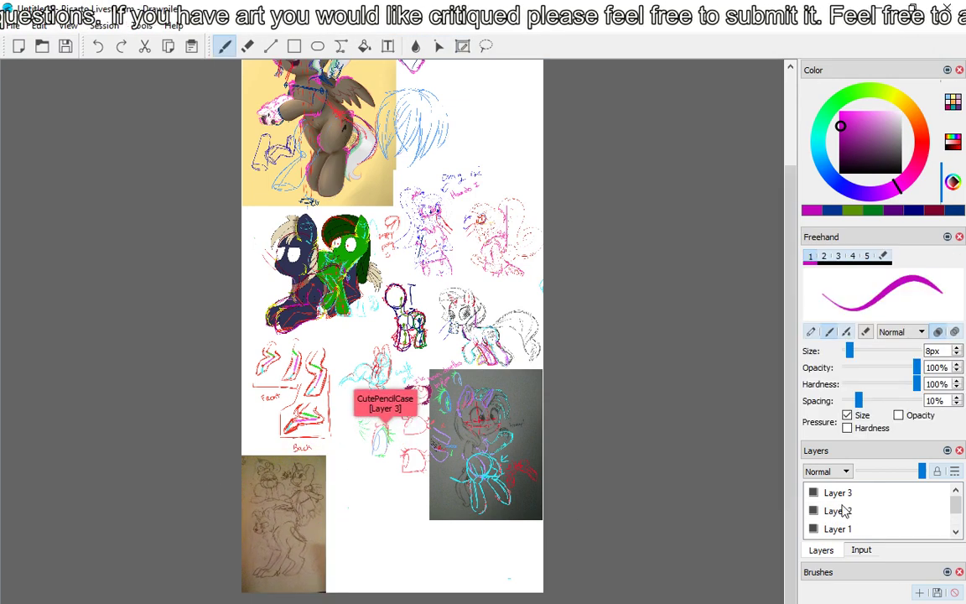
{"action": "left_click", "coordinate": [846, 511]}
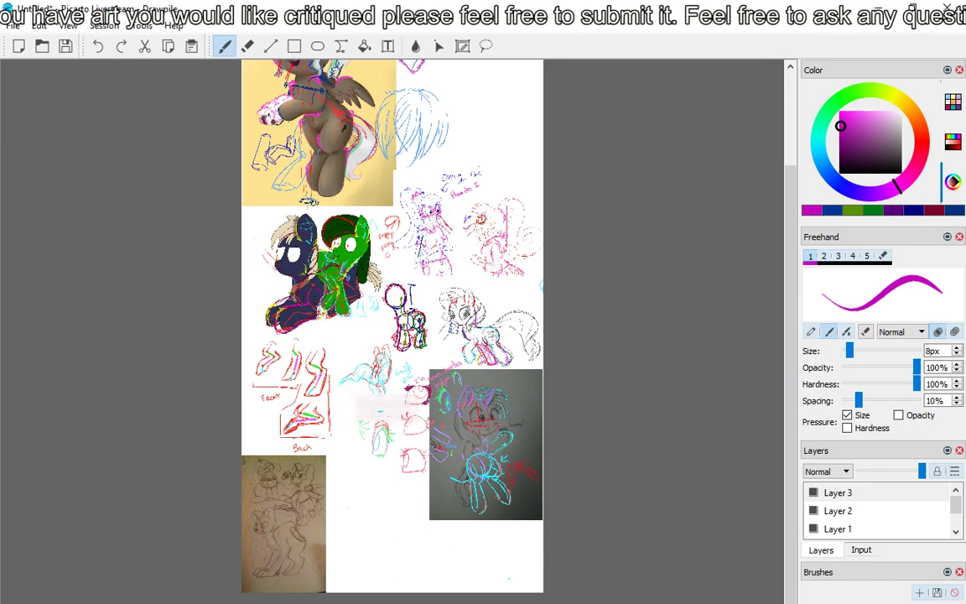
Draw a small magenta arrow beside the mane of the large furry creature in the pencil sketch photo.
{"action": "scroll", "coordinate": [285, 442], "scroll_direction": "up", "scroll_amount": 5}
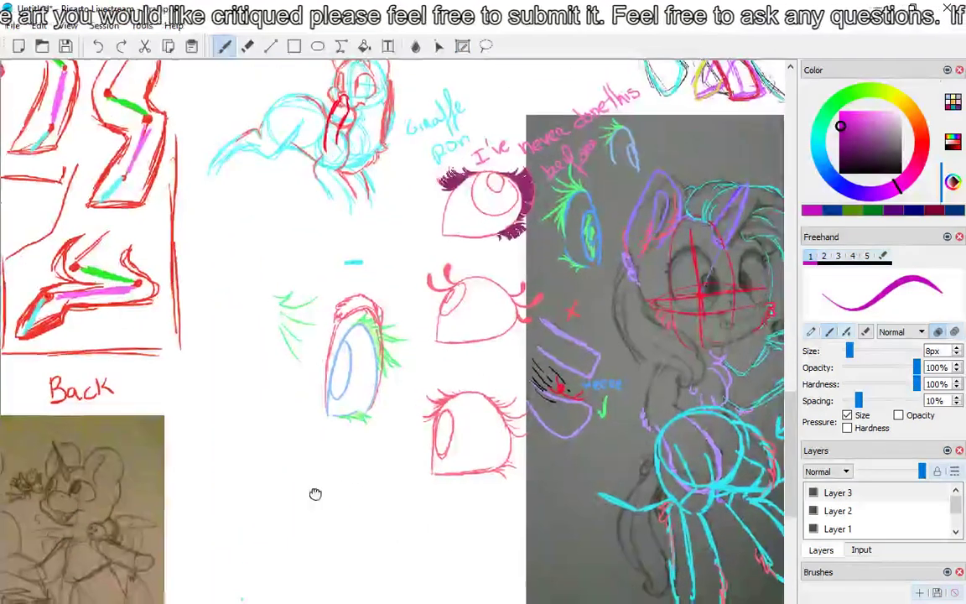
{"action": "left_click_drag", "start_coordinate": [317, 495], "coordinate": [406, 297]}
{"action": "scroll", "coordinate": [252, 224], "scroll_direction": "up", "scroll_amount": 1}
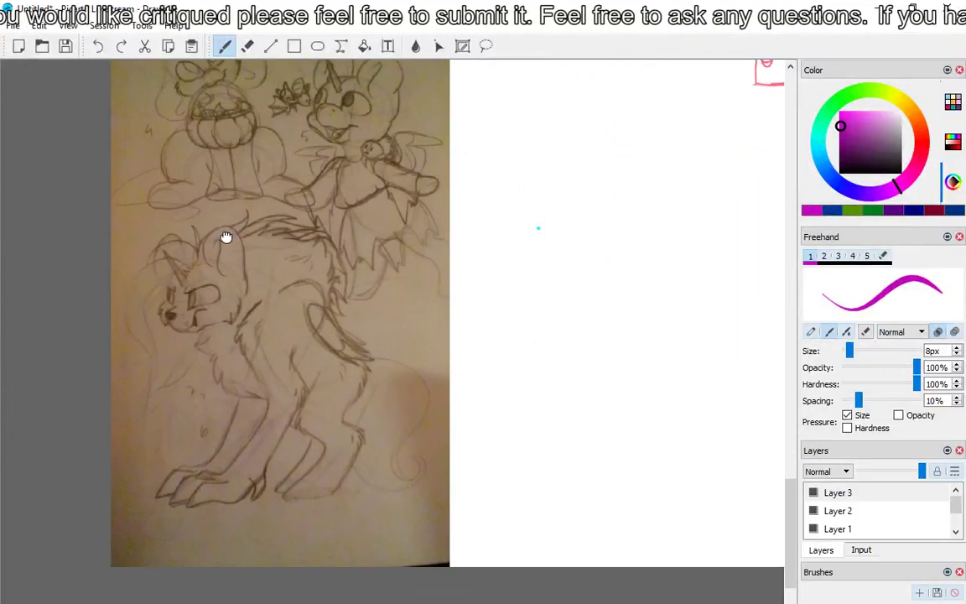
{"action": "left_click_drag", "start_coordinate": [225, 237], "coordinate": [297, 285]}
{"action": "scroll", "coordinate": [290, 310], "scroll_direction": "up", "scroll_amount": 1}
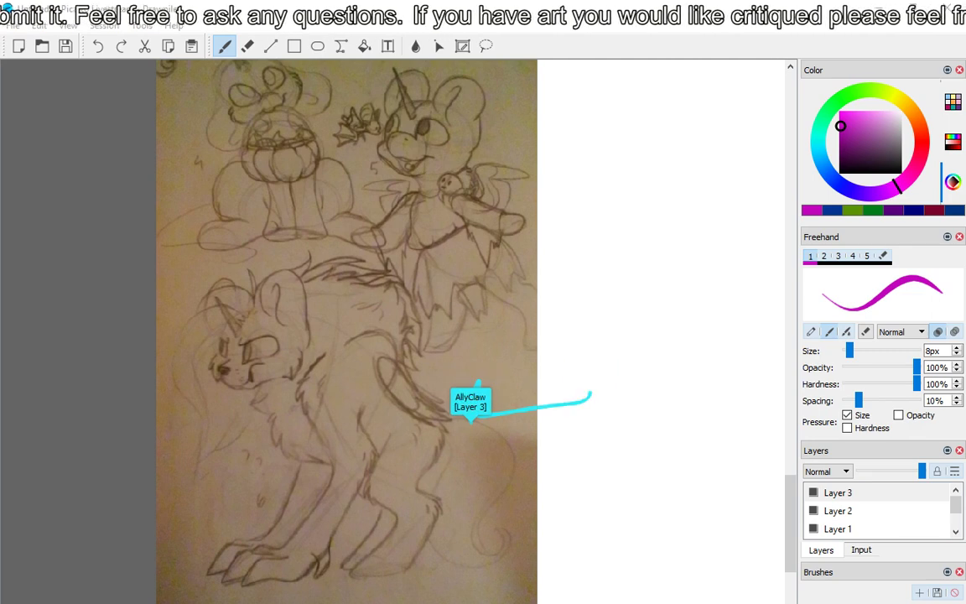
{"action": "left_click_drag", "start_coordinate": [173, 269], "coordinate": [180, 284]}
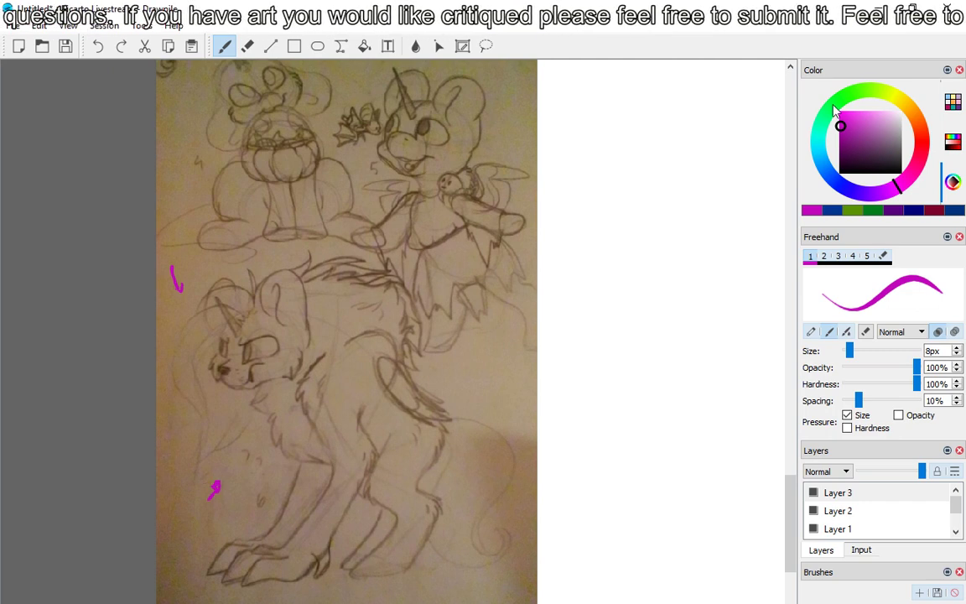
Write "Gimmie all your Candy!" in dark purple between the two upper figures of the pencil sketch photo.
{"action": "left_click", "coordinate": [842, 148]}
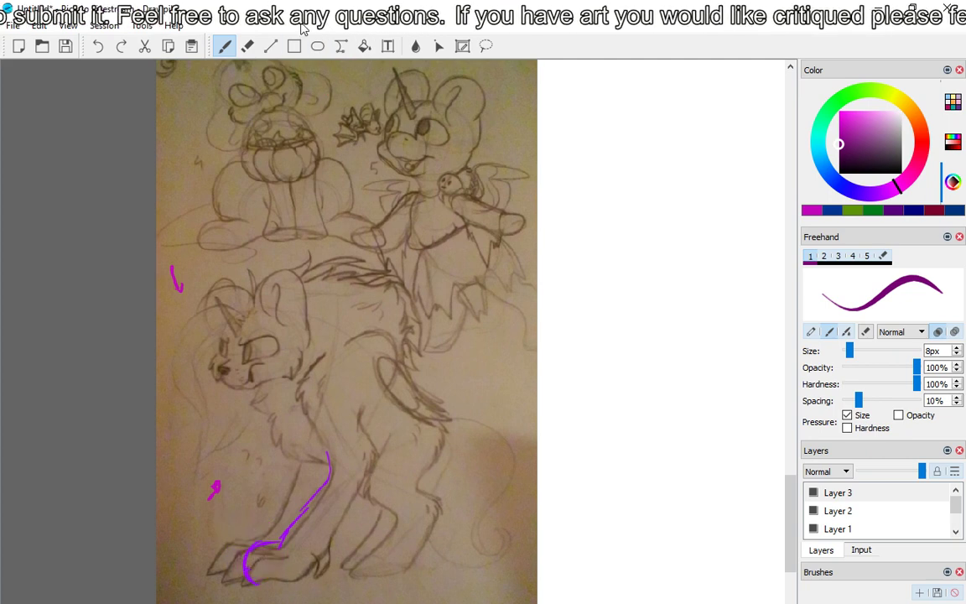
{"action": "mouse_move", "coordinate": [317, 84]}
{"action": "left_mouse_down"}
{"action": "mouse_move", "coordinate": [322, 102]}
{"action": "mouse_move", "coordinate": [374, 89]}
{"action": "left_mouse_up"}
{"action": "mouse_move", "coordinate": [327, 119]}
{"action": "left_mouse_down"}
{"action": "mouse_move", "coordinate": [355, 121]}
{"action": "mouse_move", "coordinate": [352, 134]}
{"action": "mouse_move", "coordinate": [396, 109]}
{"action": "left_mouse_up"}
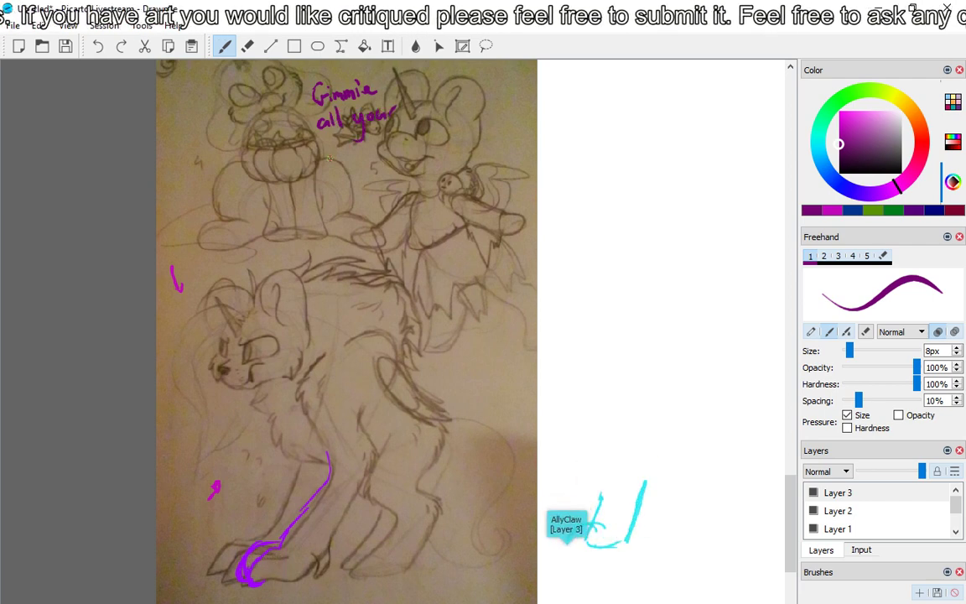
{"action": "mouse_move", "coordinate": [335, 151]}
{"action": "left_mouse_down"}
{"action": "mouse_move", "coordinate": [328, 161]}
{"action": "mouse_move", "coordinate": [379, 154]}
{"action": "left_mouse_up"}
{"action": "mouse_move", "coordinate": [384, 142]}
{"action": "left_mouse_down"}
{"action": "mouse_move", "coordinate": [377, 168]}
{"action": "mouse_move", "coordinate": [389, 155]}
{"action": "left_mouse_up"}
{"action": "left_click", "coordinate": [389, 161]}
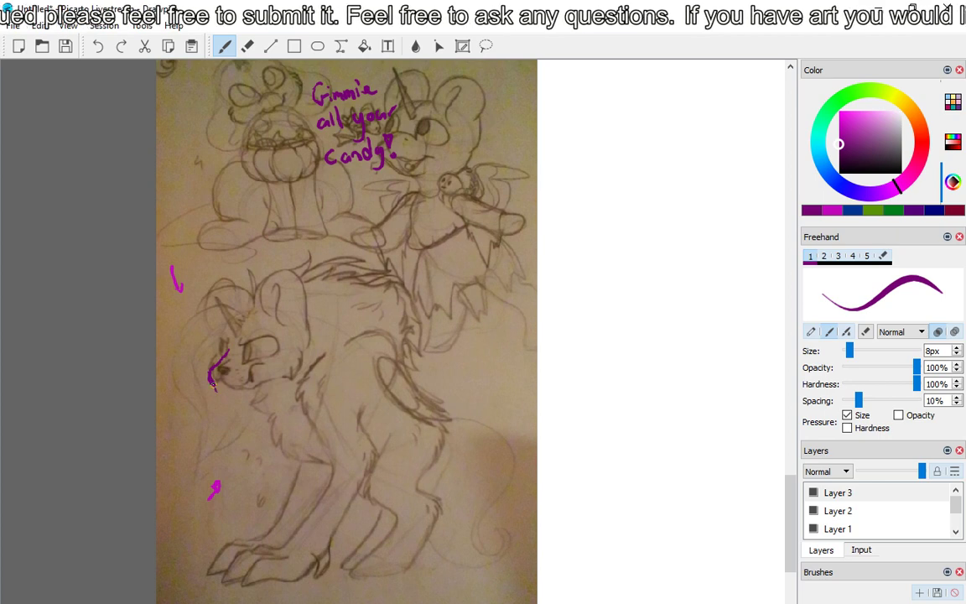
Redraw the lower muzzle and jaw of the large furry creature in dark purple.
{"action": "mouse_move", "coordinate": [217, 389]}
{"action": "left_mouse_down"}
{"action": "mouse_move", "coordinate": [211, 369]}
{"action": "mouse_move", "coordinate": [210, 381]}
{"action": "mouse_move", "coordinate": [224, 389]}
{"action": "mouse_move", "coordinate": [260, 388]}
{"action": "mouse_move", "coordinate": [239, 392]}
{"action": "left_mouse_up"}
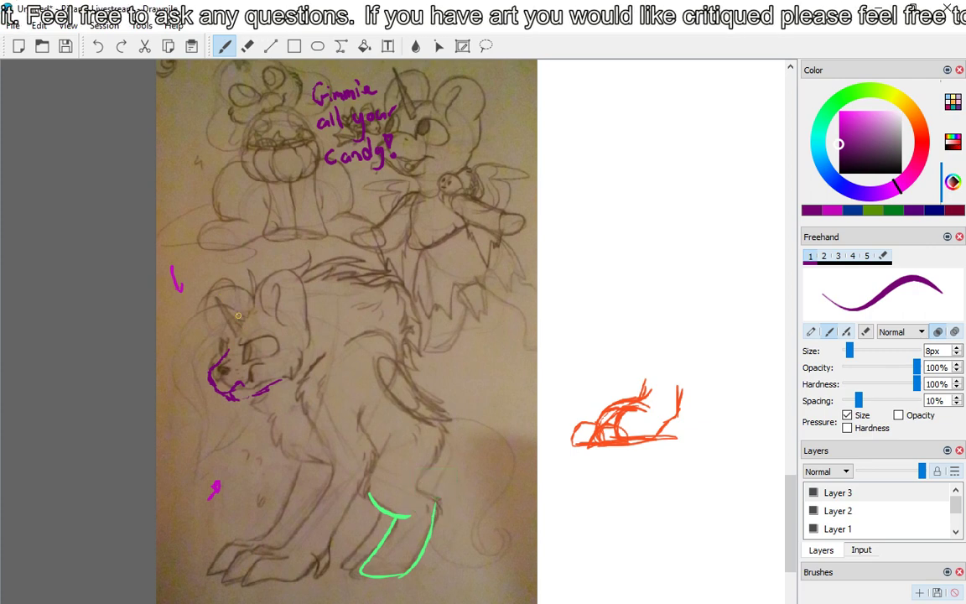
{"action": "left_click_drag", "start_coordinate": [237, 330], "coordinate": [216, 278]}
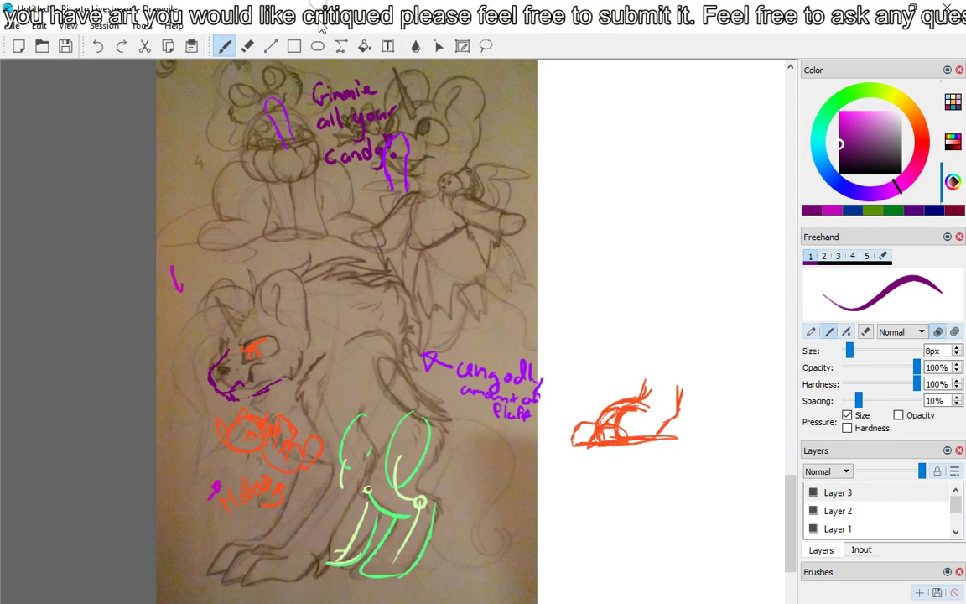
Make Foreground the active layer and paste the first image in the Critique folder, the winged unicorn line sketch on grey.
{"action": "scroll", "coordinate": [212, 560], "scroll_direction": "down", "scroll_amount": 4}
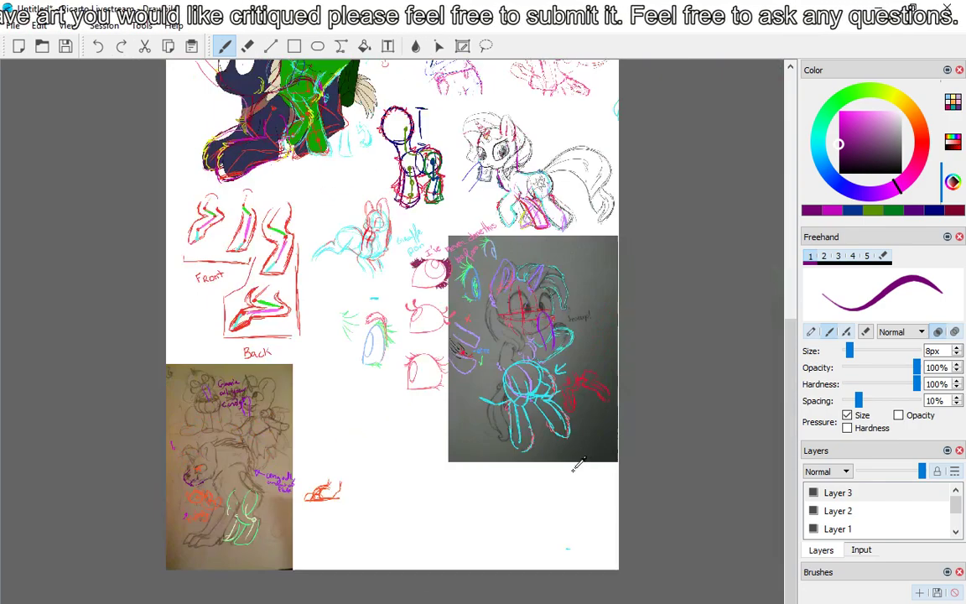
{"action": "scroll", "coordinate": [414, 426], "scroll_direction": "up", "scroll_amount": 2}
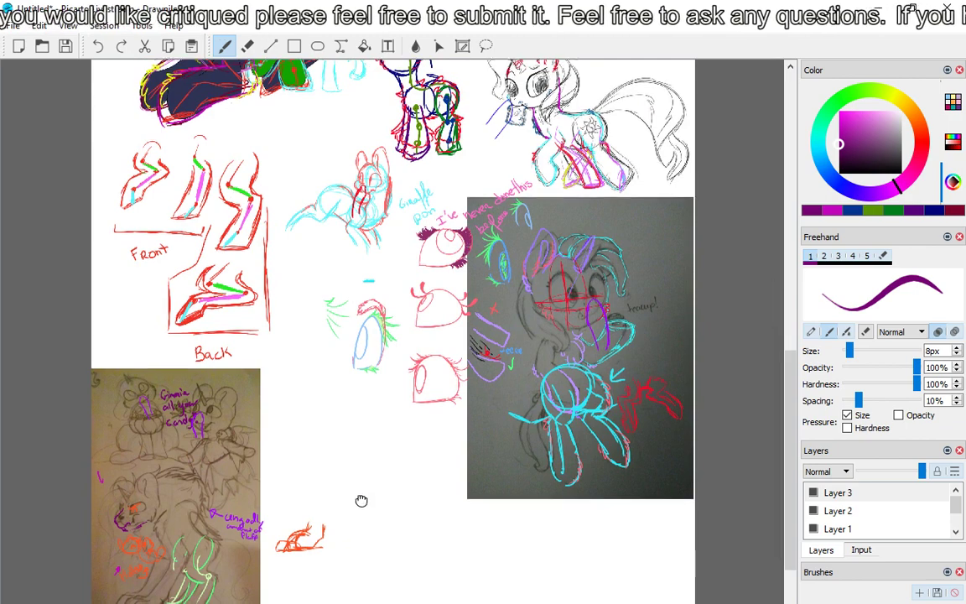
{"action": "left_click_drag", "start_coordinate": [362, 501], "coordinate": [420, 411]}
{"action": "scroll", "coordinate": [855, 516], "scroll_direction": "down", "scroll_amount": 1}
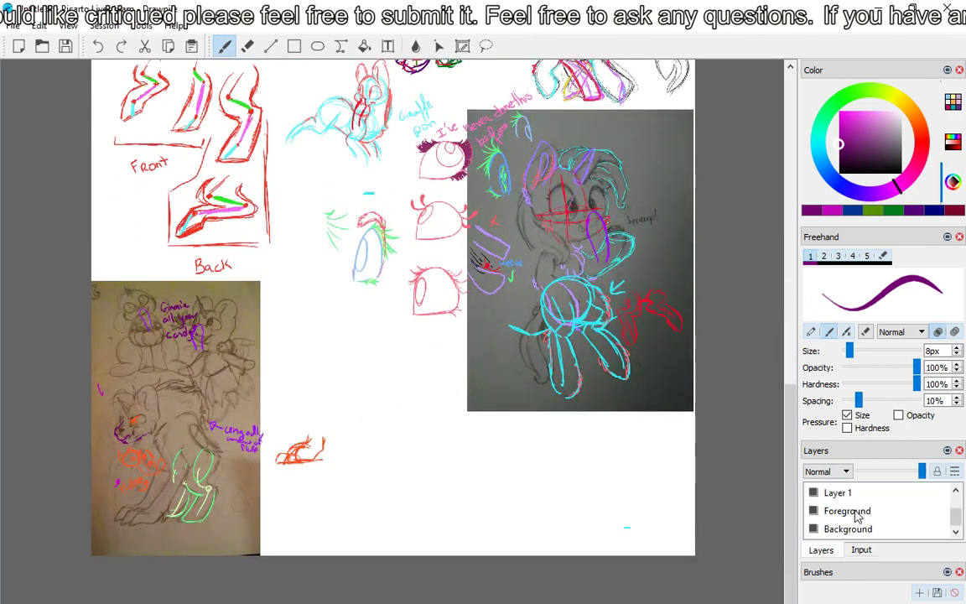
{"action": "left_click", "coordinate": [851, 513]}
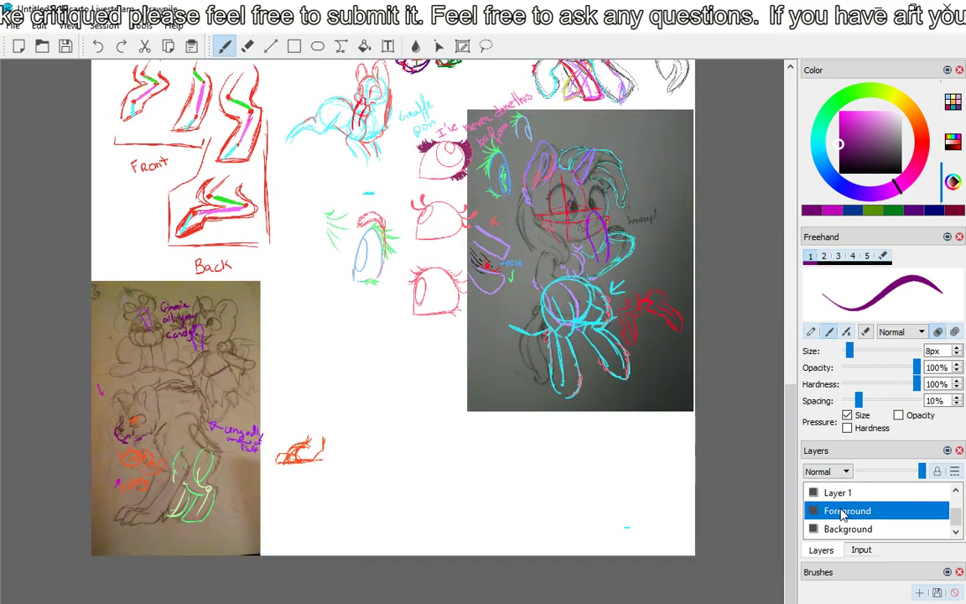
{"action": "left_click", "coordinate": [39, 26]}
{"action": "left_click", "coordinate": [84, 147]}
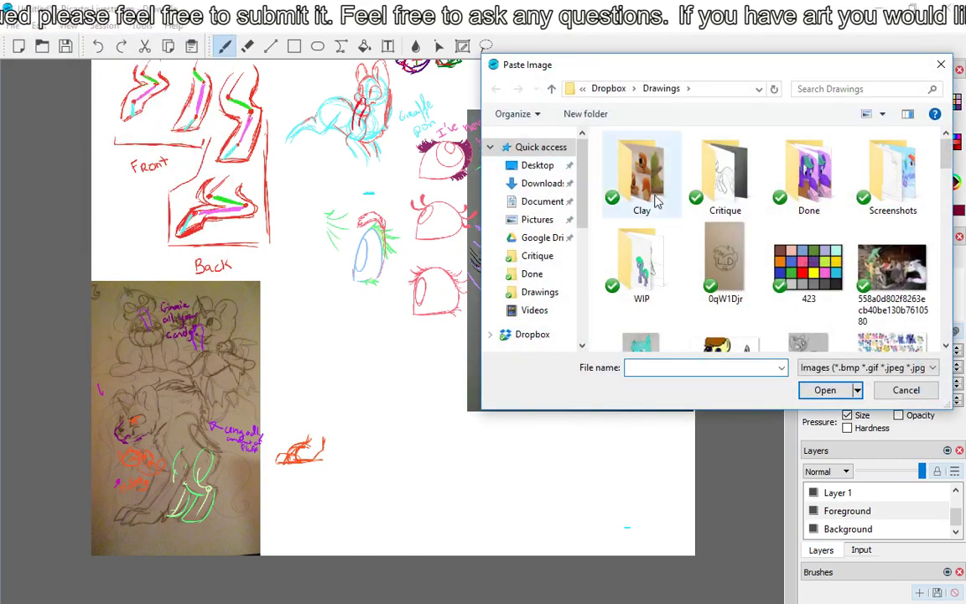
{"action": "double_click", "coordinate": [726, 173]}
{"action": "left_click", "coordinate": [649, 174]}
{"action": "double_click", "coordinate": [650, 173]}
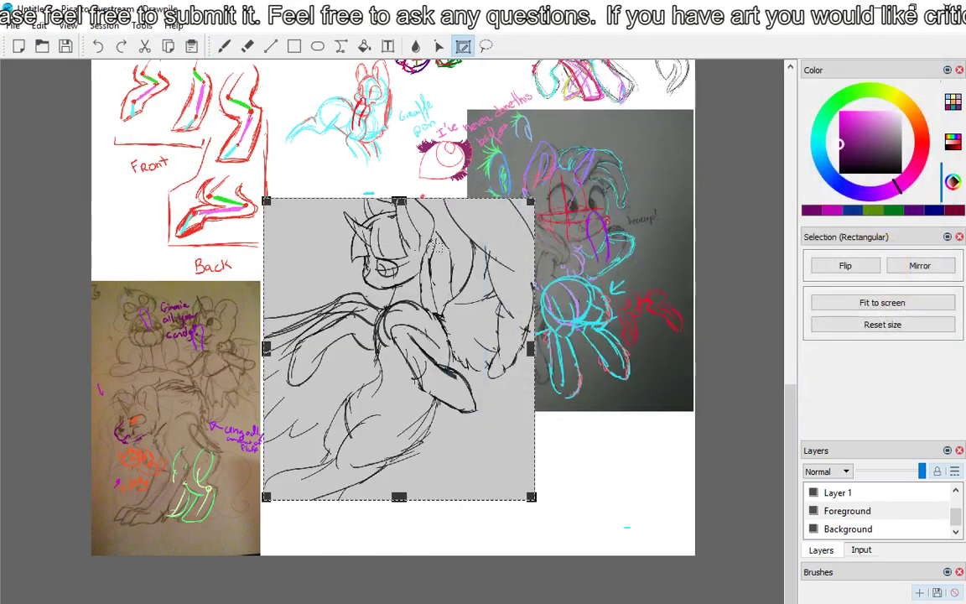
Place the pasted winged unicorn sketch directly beside the marked-up pencil sketch photo, along the canvas's lower edge.
{"action": "mouse_move", "coordinate": [369, 258]}
{"action": "left_mouse_down"}
{"action": "mouse_move", "coordinate": [373, 313]}
{"action": "mouse_move", "coordinate": [343, 365]}
{"action": "mouse_move", "coordinate": [439, 357]}
{"action": "mouse_move", "coordinate": [381, 409]}
{"action": "mouse_move", "coordinate": [411, 434]}
{"action": "mouse_move", "coordinate": [386, 331]}
{"action": "mouse_move", "coordinate": [393, 300]}
{"action": "mouse_move", "coordinate": [298, 256]}
{"action": "mouse_move", "coordinate": [268, 318]}
{"action": "mouse_move", "coordinate": [319, 255]}
{"action": "left_mouse_up"}
{"action": "key", "text": "b"}
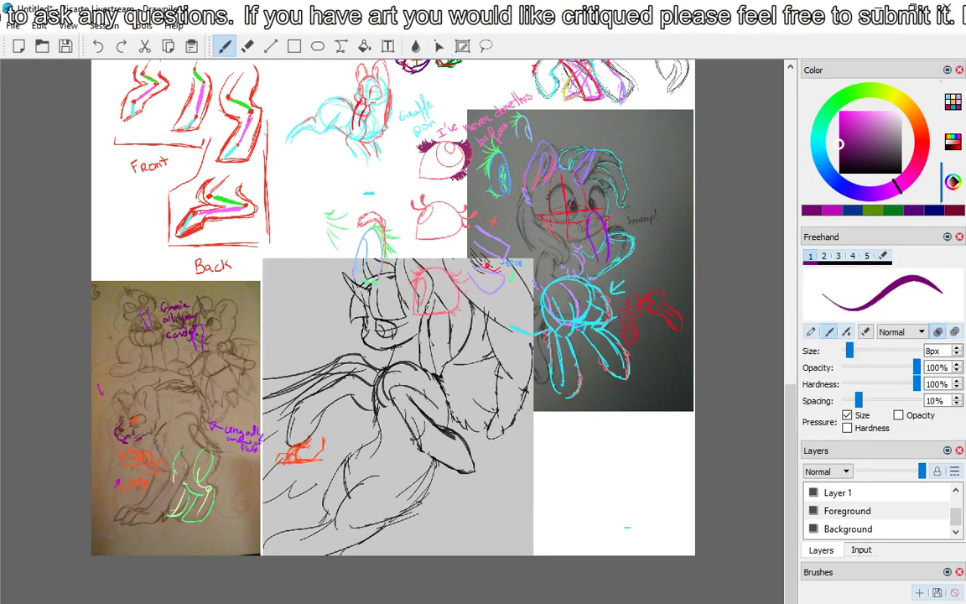
{"action": "scroll", "coordinate": [390, 335], "scroll_direction": "up", "scroll_amount": 3}
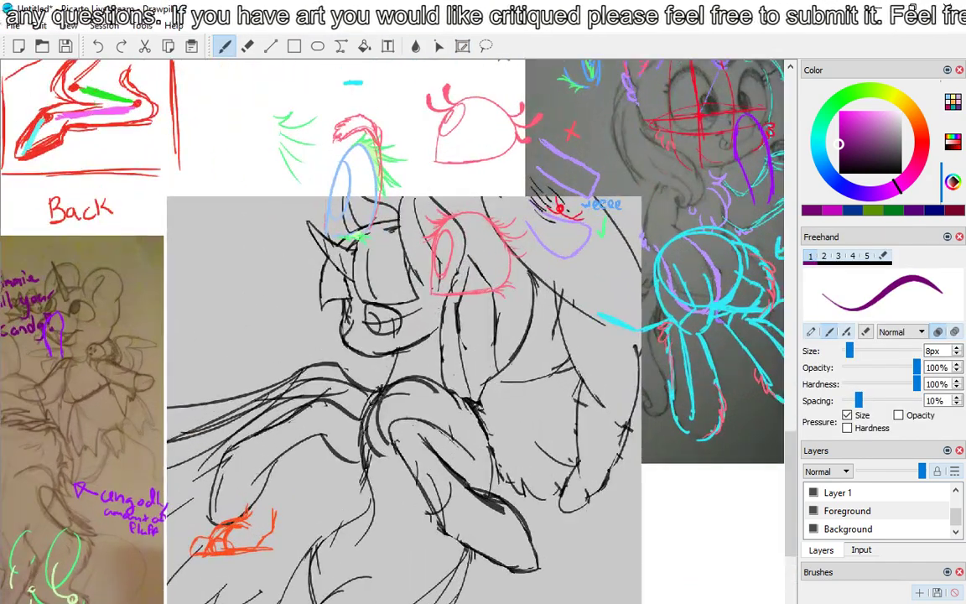
{"action": "scroll", "coordinate": [390, 335], "scroll_direction": "up", "scroll_amount": 2}
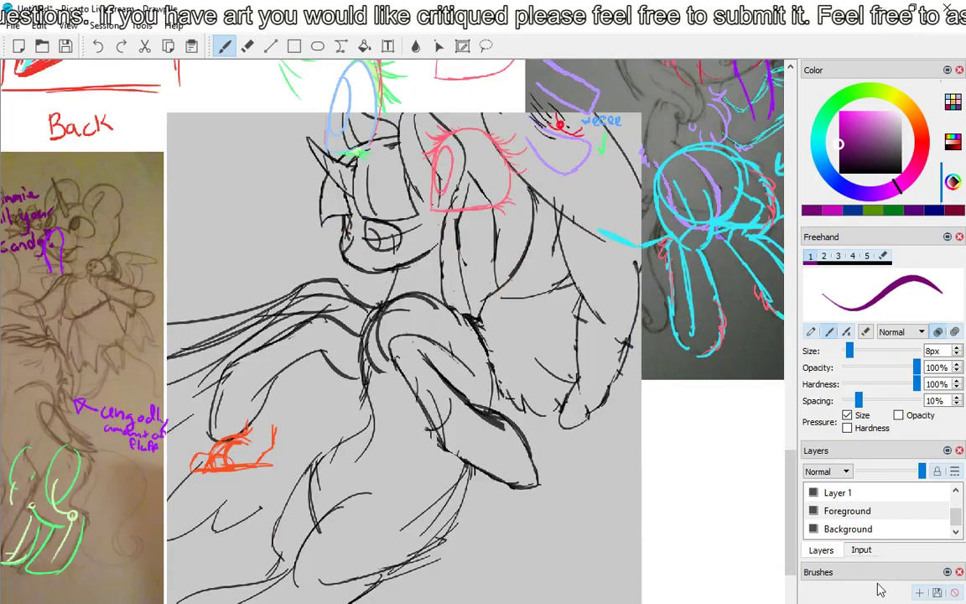
{"action": "left_click_drag", "start_coordinate": [791, 503], "coordinate": [792, 553]}
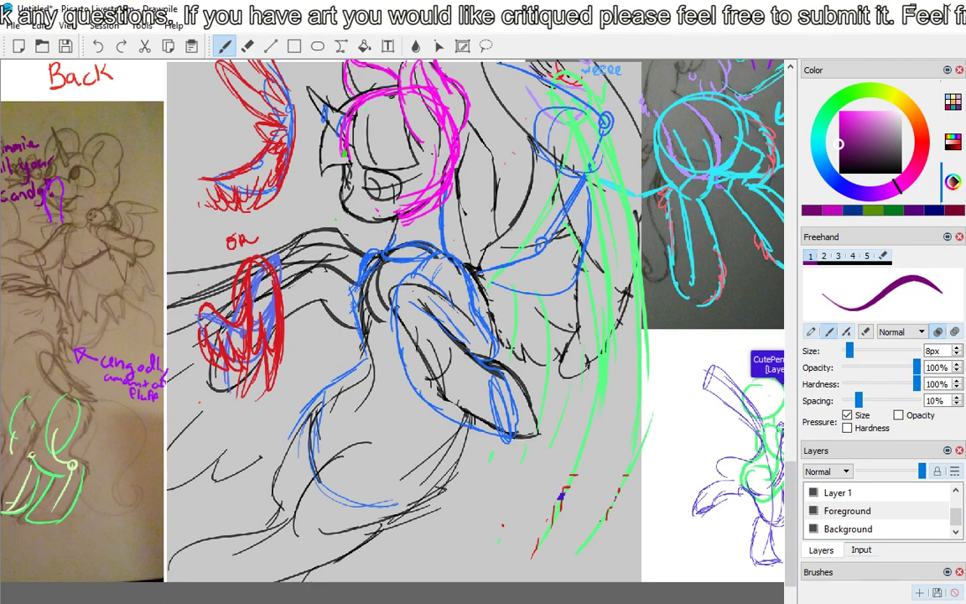
{"action": "mouse_move", "coordinate": [543, 410]}
{"action": "left_mouse_down"}
{"action": "mouse_move", "coordinate": [454, 492]}
{"action": "mouse_move", "coordinate": [448, 535]}
{"action": "mouse_move", "coordinate": [414, 541]}
{"action": "mouse_move", "coordinate": [403, 530]}
{"action": "mouse_move", "coordinate": [422, 504]}
{"action": "left_mouse_up"}
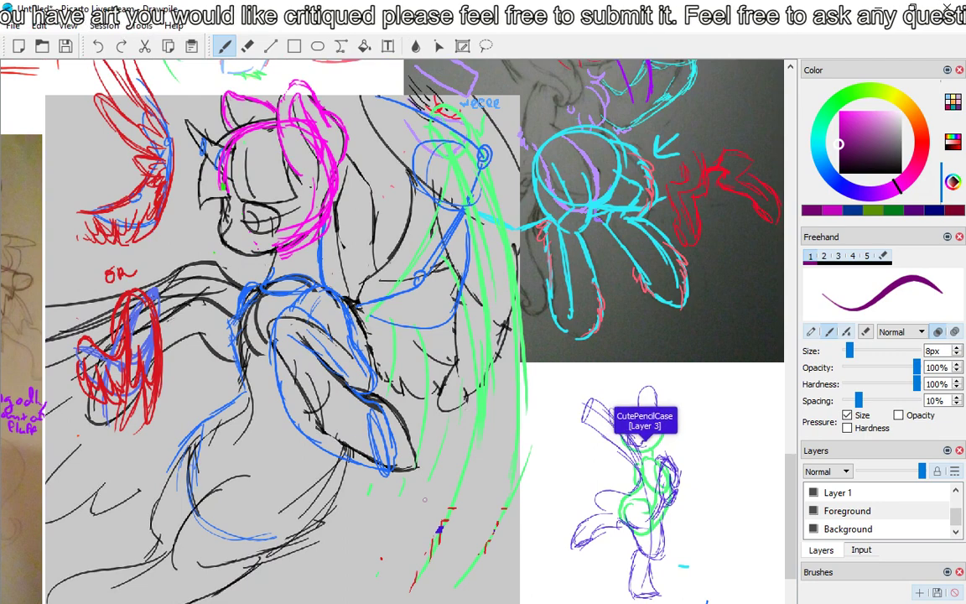